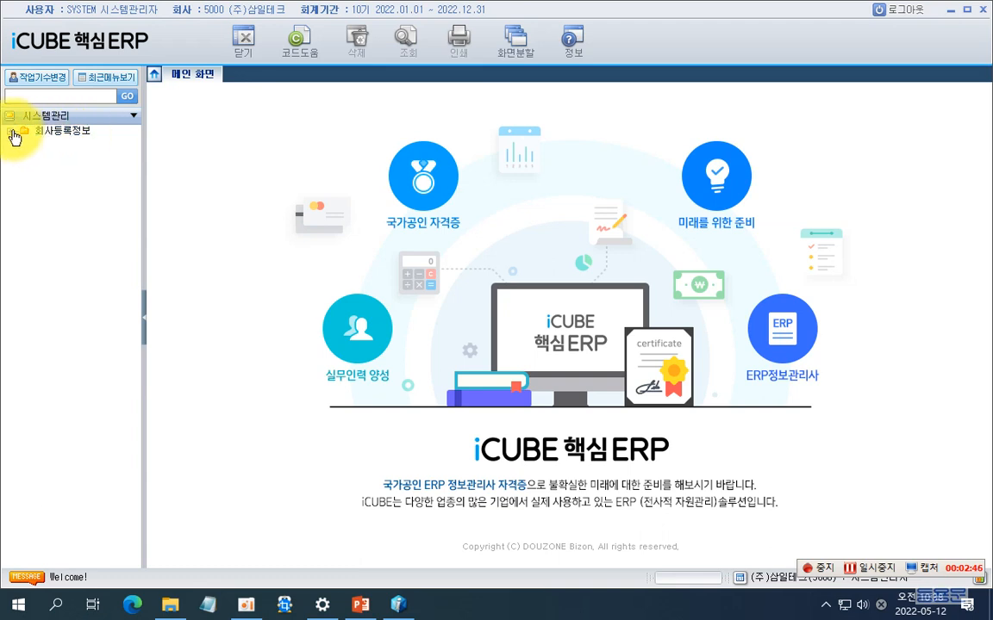
- Open 시스템환경설정 under 회사등록정보 and filter the settings by 조회구분 1. 공통
left_click(10, 131)
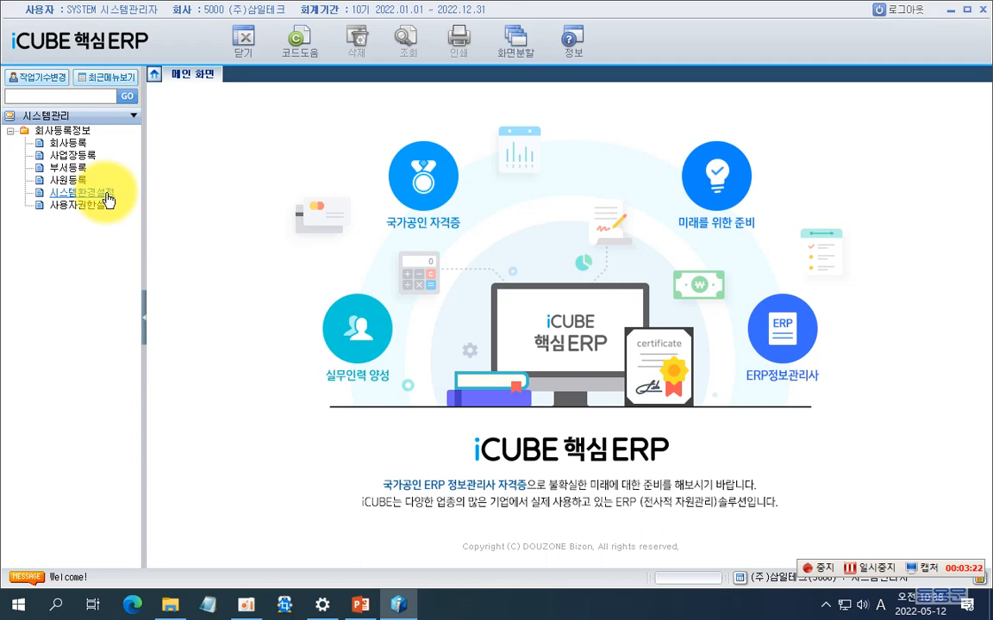
double_click(106, 196)
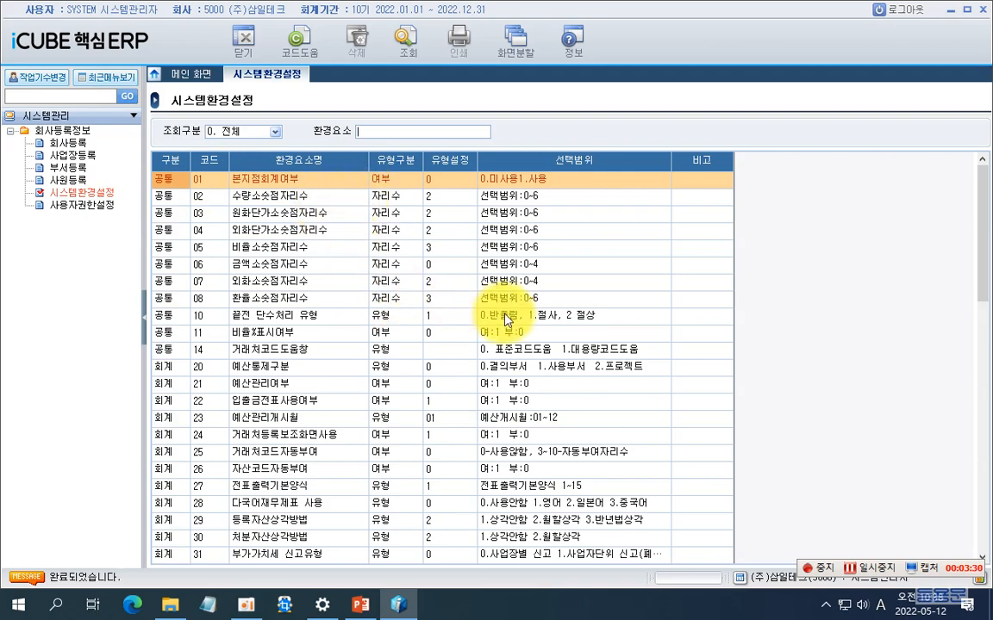
left_click_drag(983, 259, 982, 226)
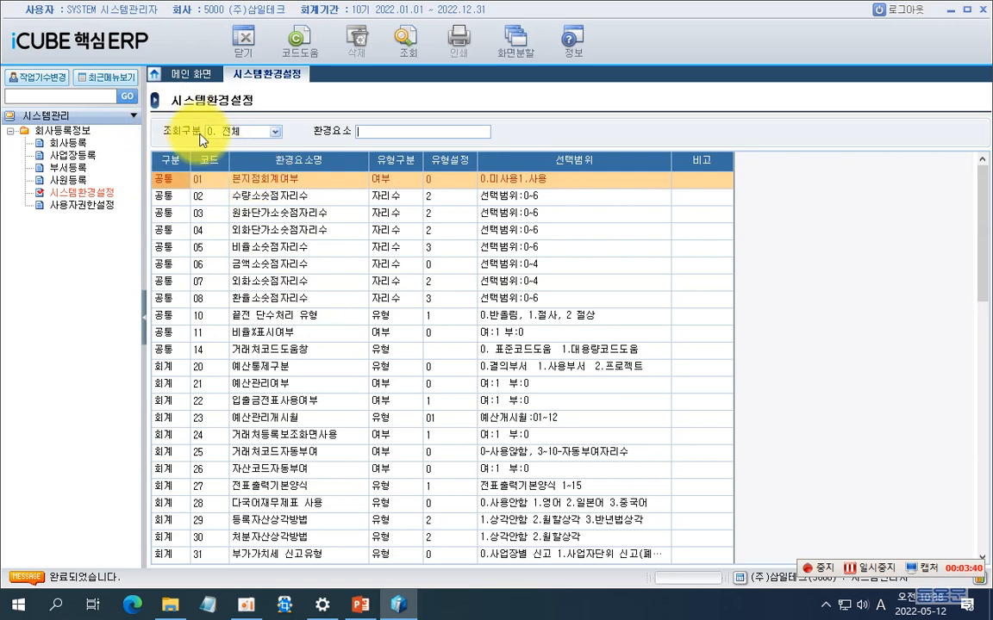
left_click(275, 131)
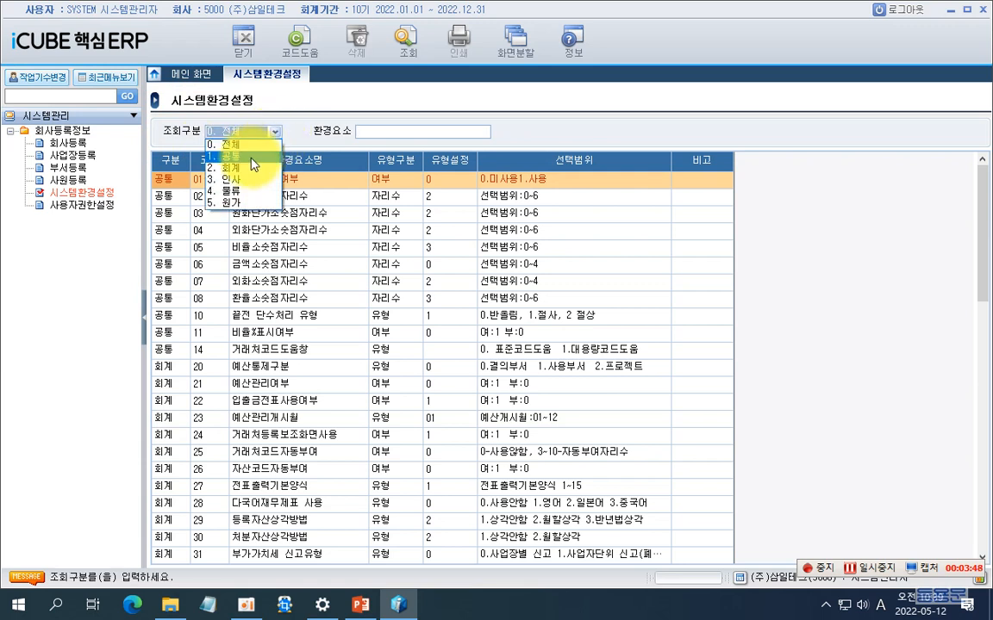
left_click(253, 162)
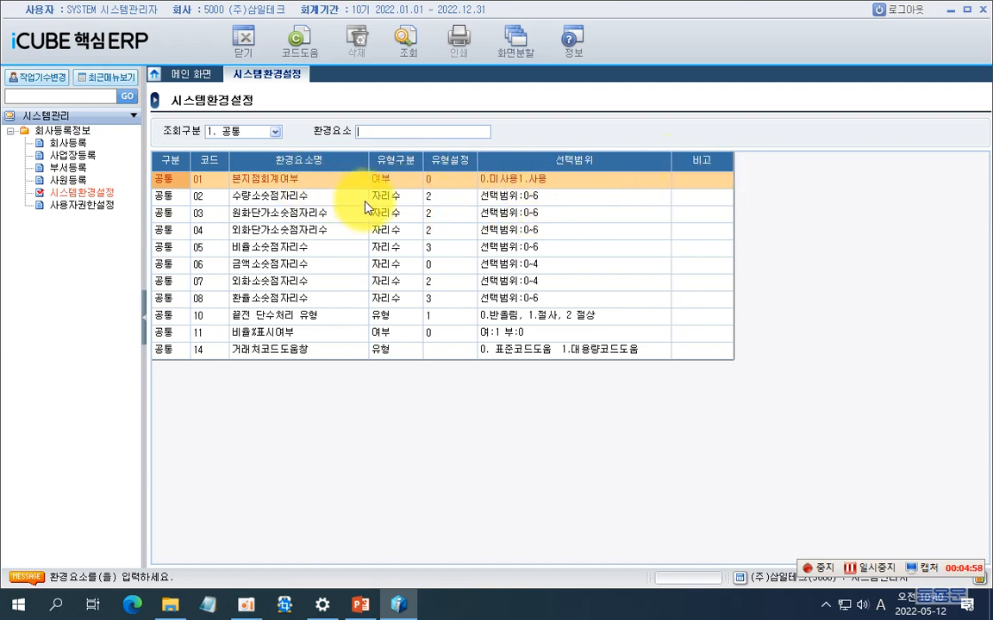
- Start the screen pen's text tool and write the labels 본점 and 지점 on separate lines below the settings table
key("ctrl+2")
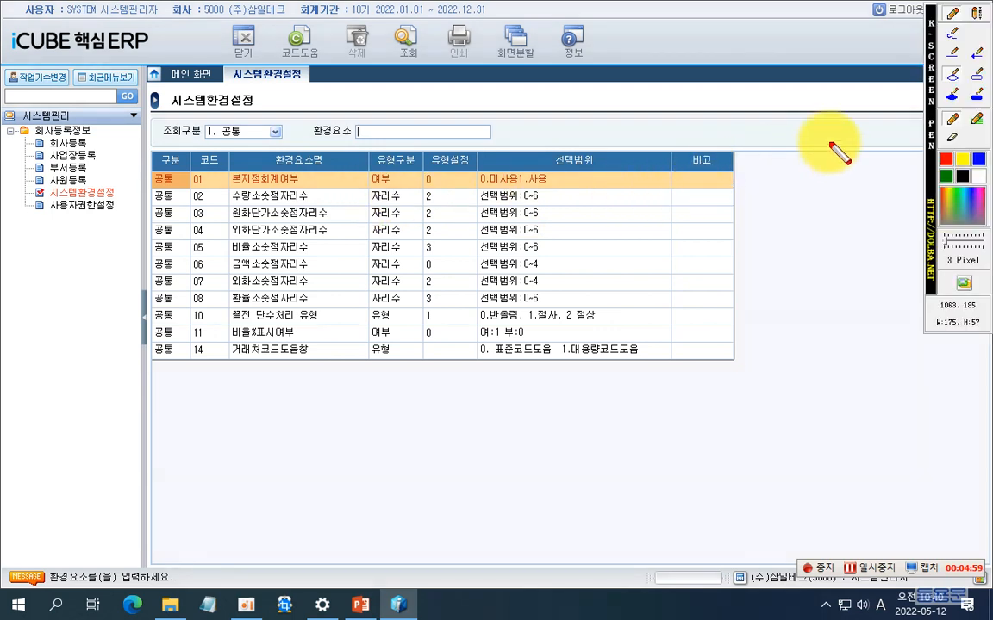
left_click(976, 13)
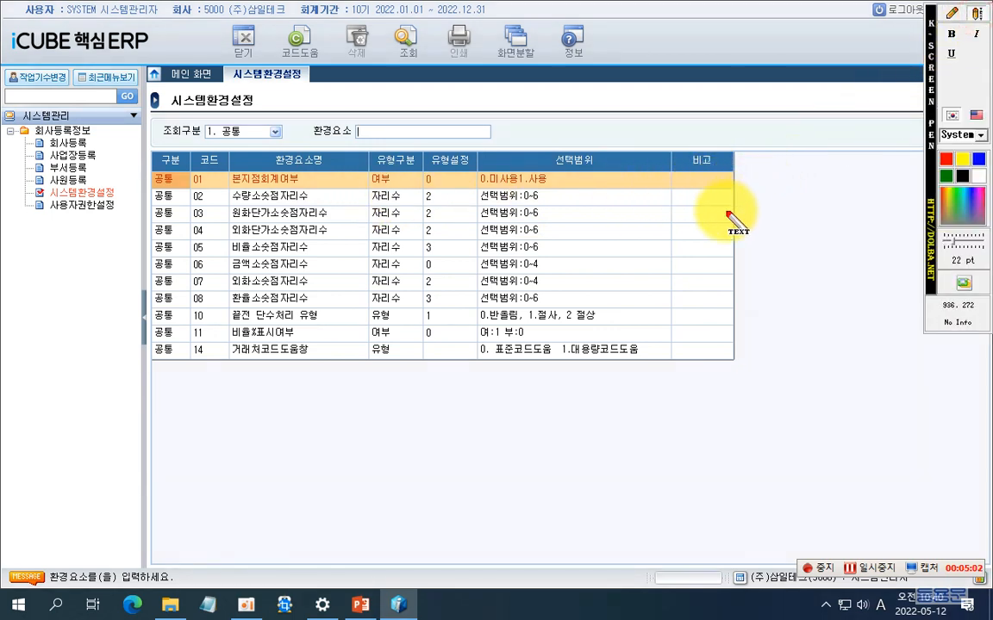
left_click(360, 410)
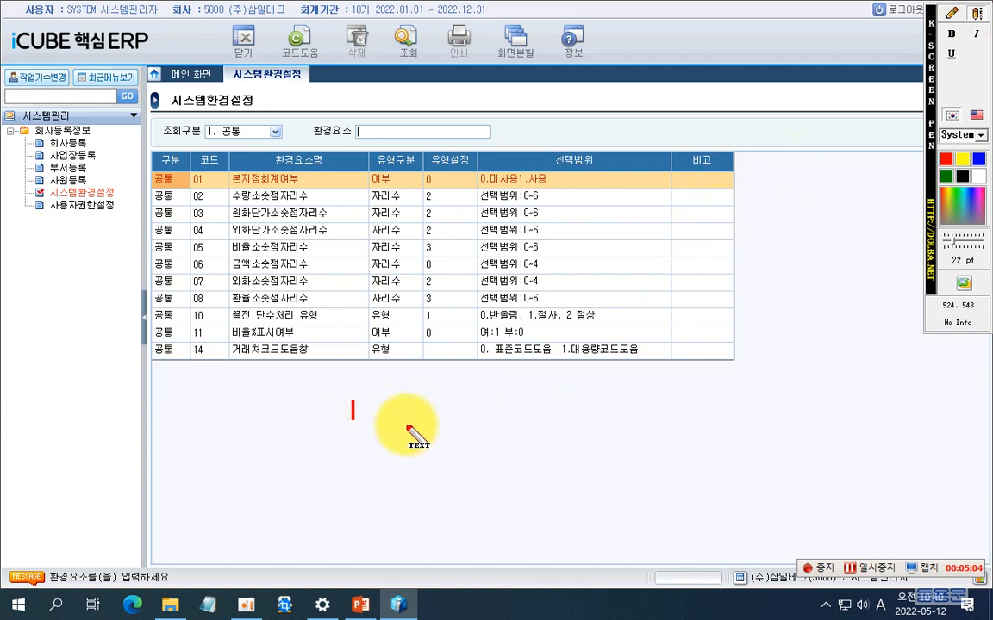
type("모")
key("BackSpace")
type("본점")
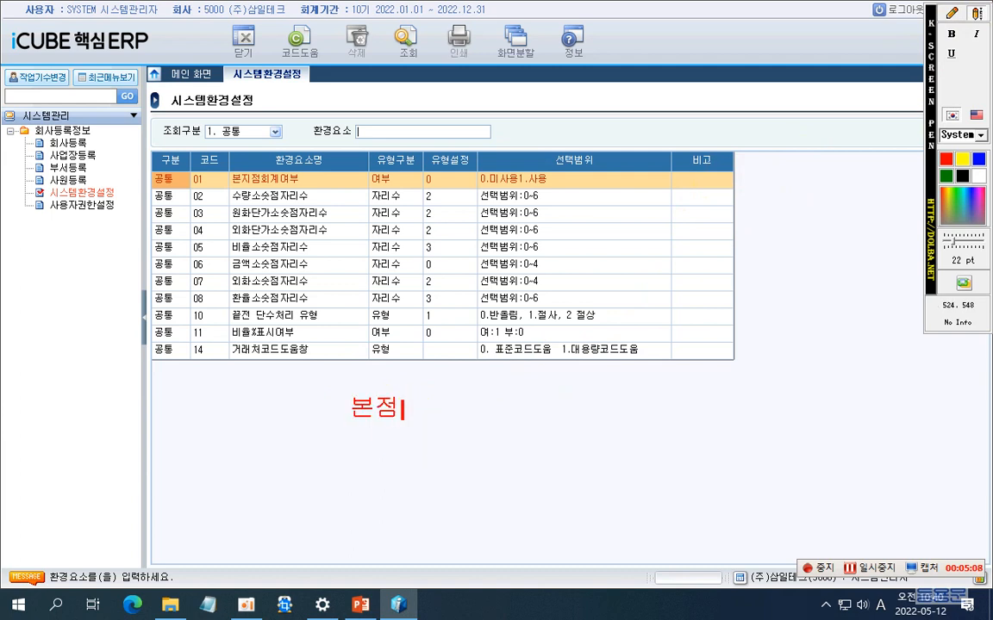
key("Return")
key("Return")
type("지저ㅁ")
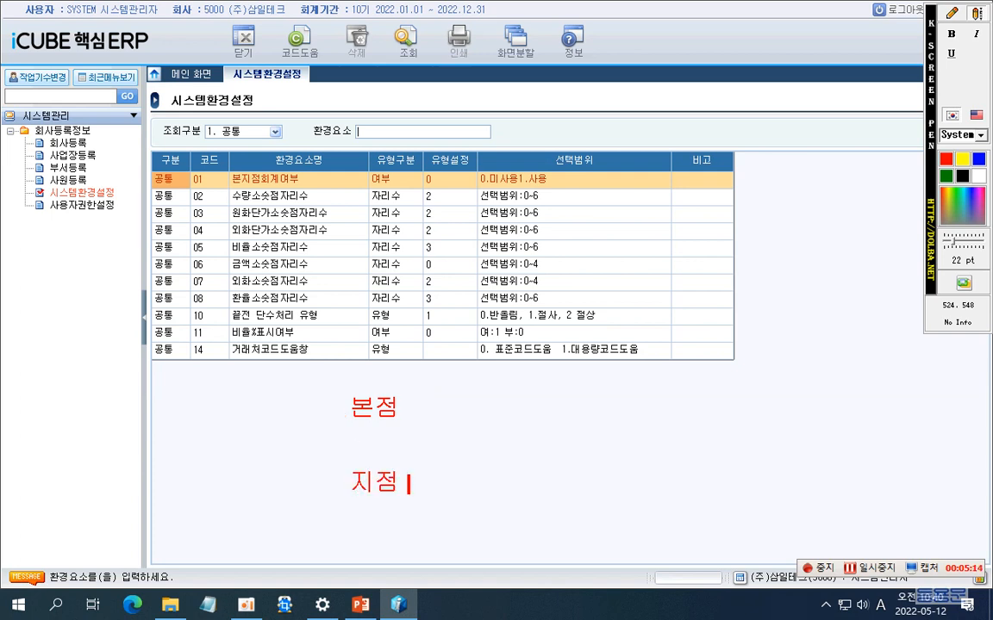
- Annotate the 본점 line with the journal entry (차) 지점 1,000 (대) 현금 1,000
left_click(976, 13)
left_click(975, 13)
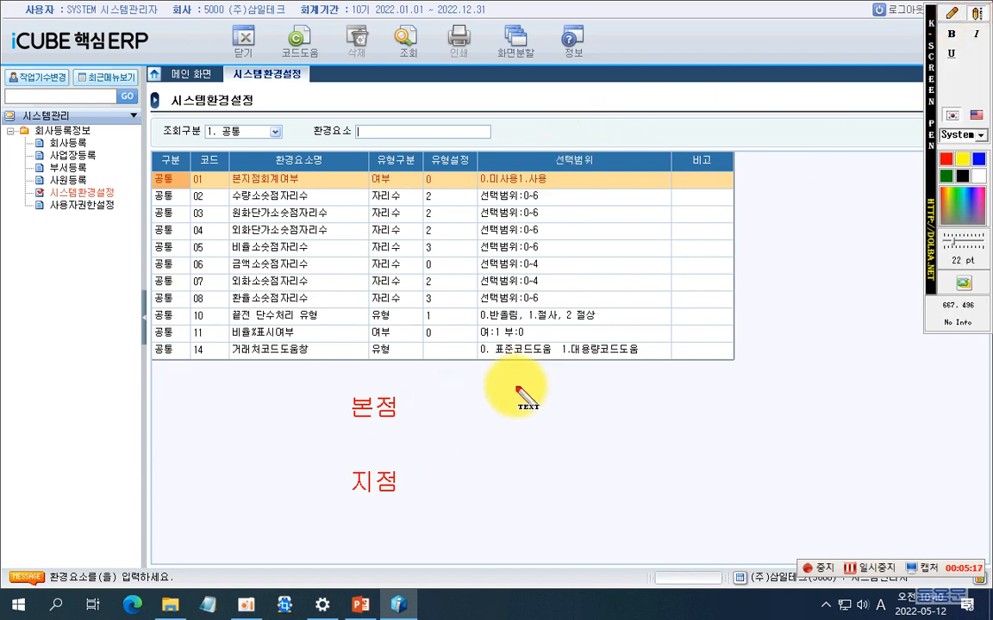
left_click(442, 407)
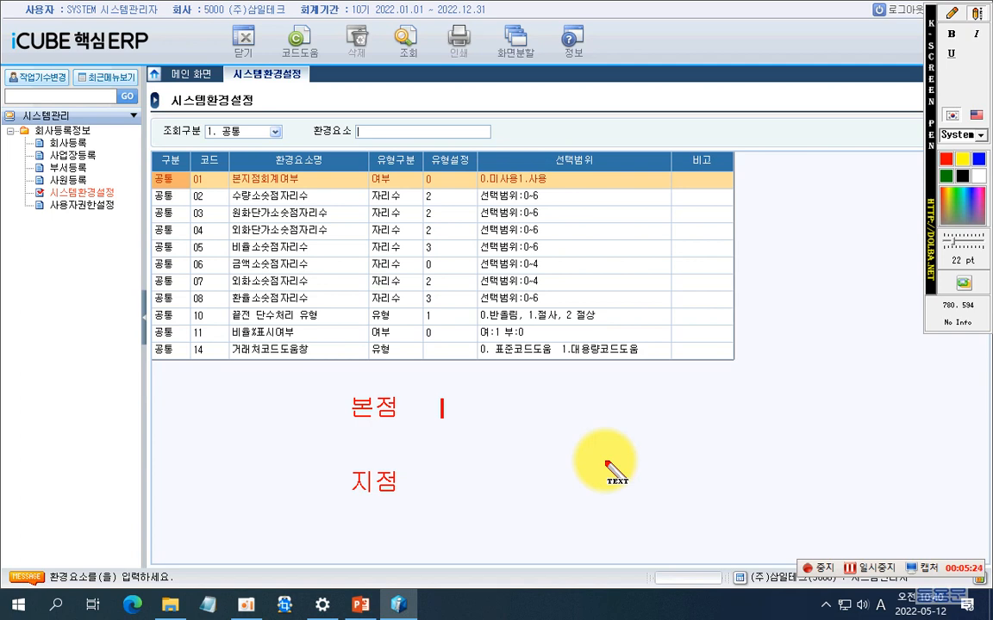
type("차) 지그")
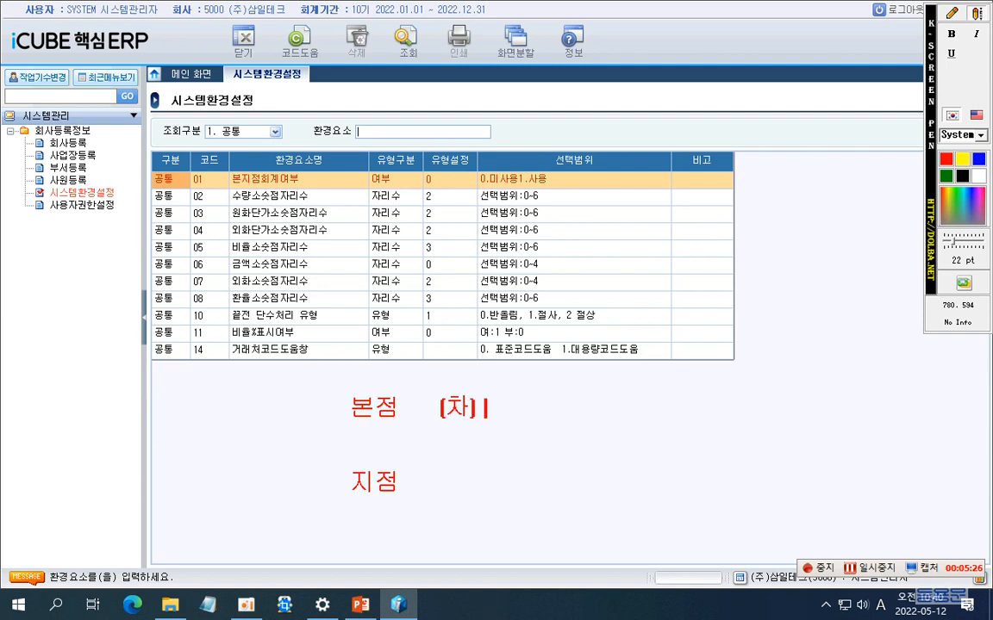
key("BackSpace")
key("BackSpace")
type("점 ")
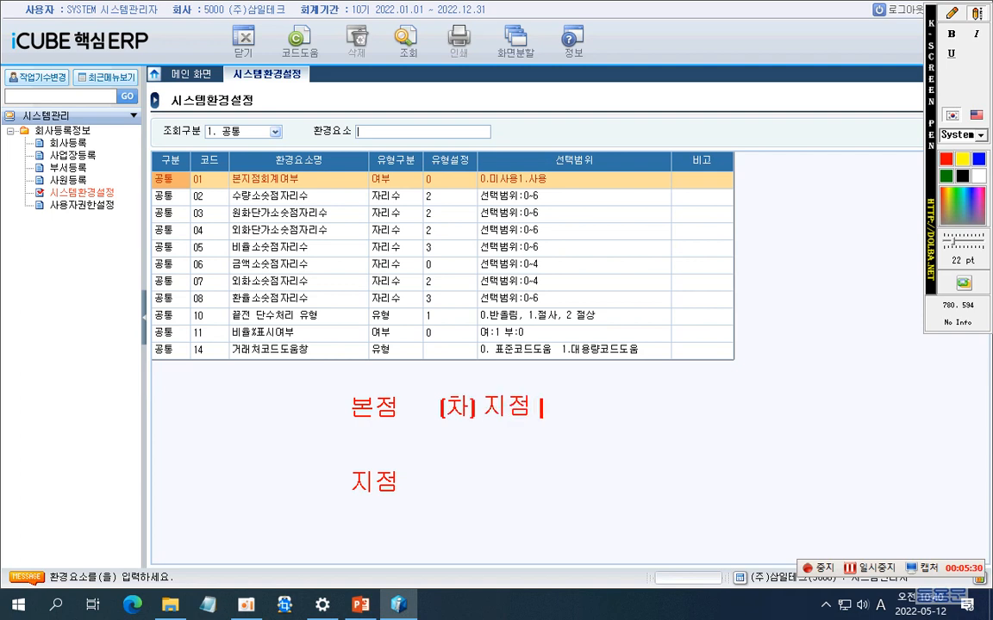
type("1,000  ")
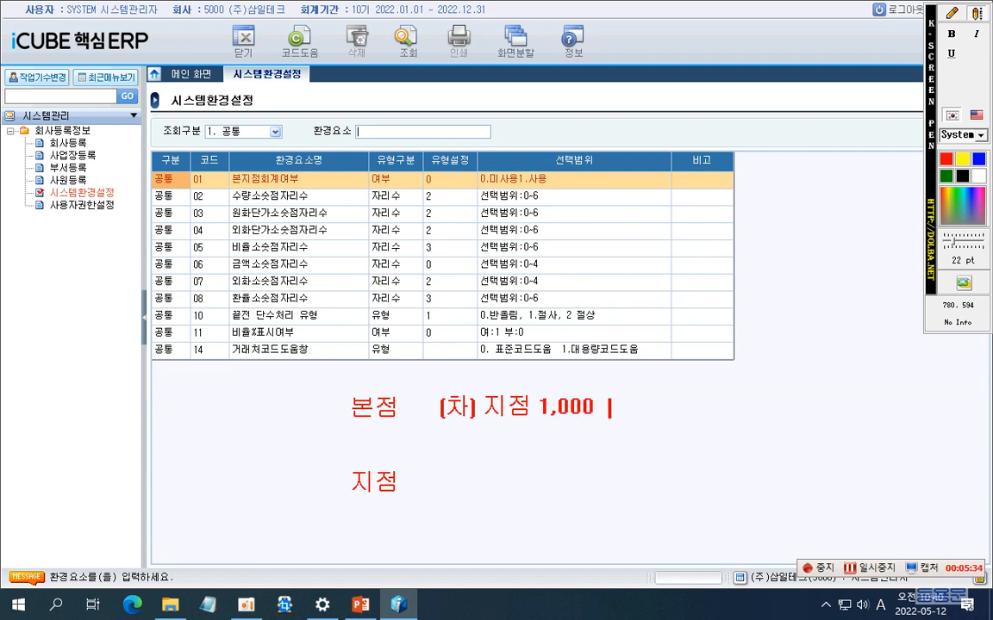
type("(")
type("대) 현ㄱ")
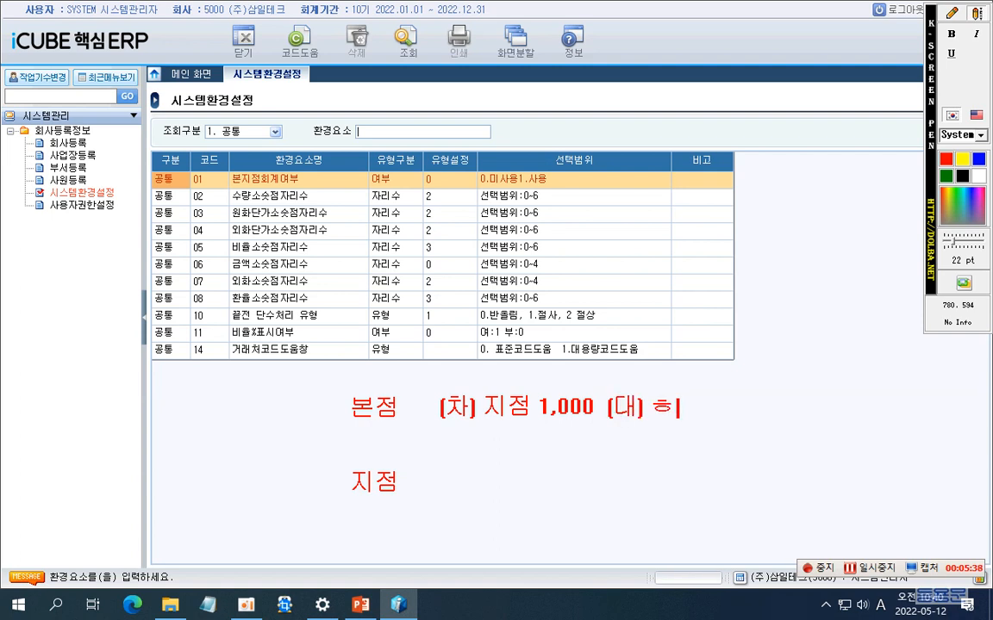
type("ㅡㅁ")
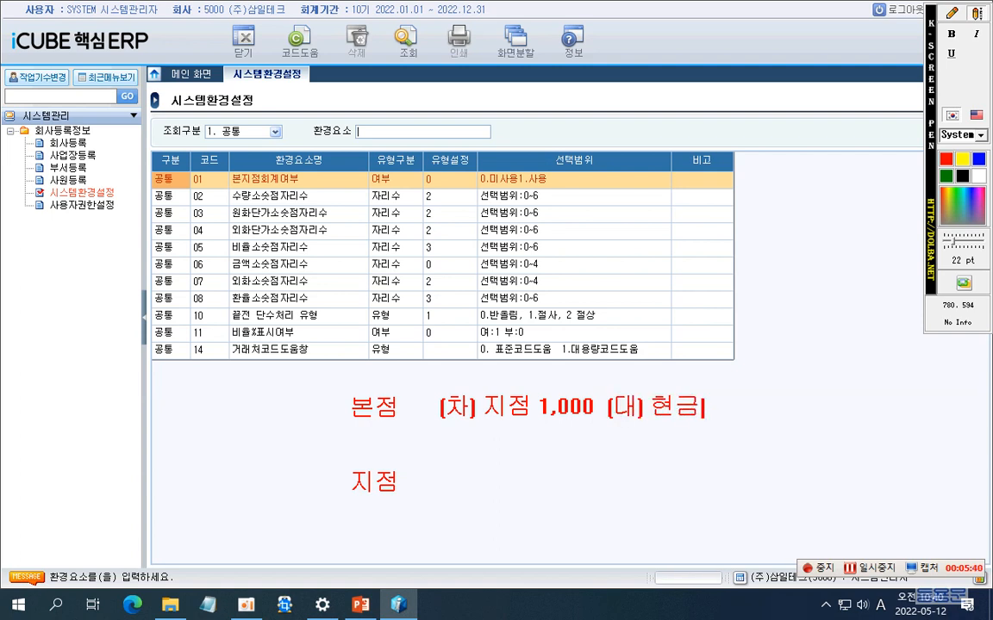
type(" 1,000")
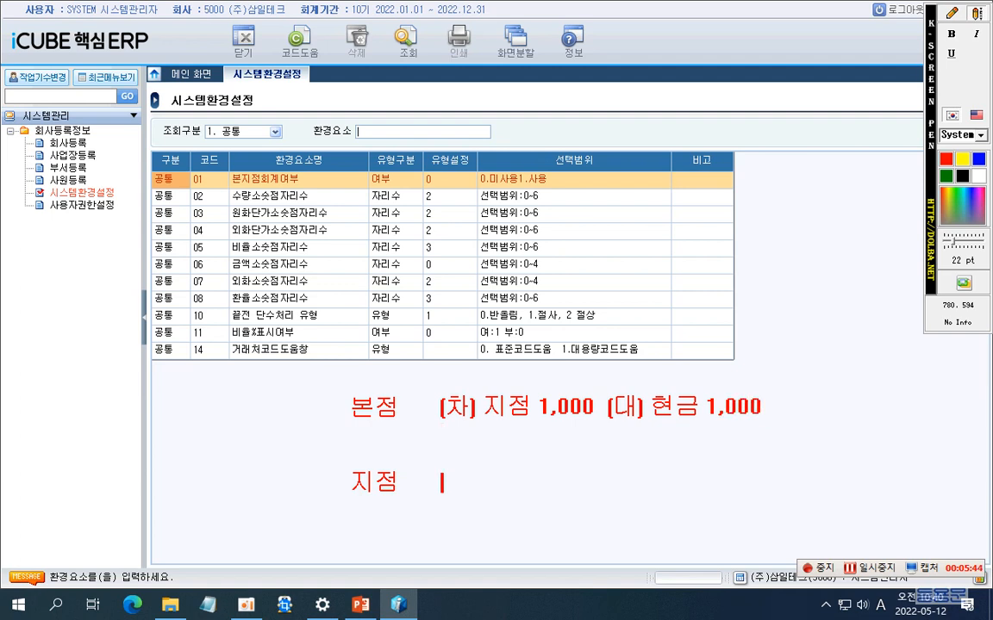
- Annotate the 지점 line with the journal entry (차) 현금 1,000 (대) 본점 1,000, and close the screen pen
type("(차) 현금 ")
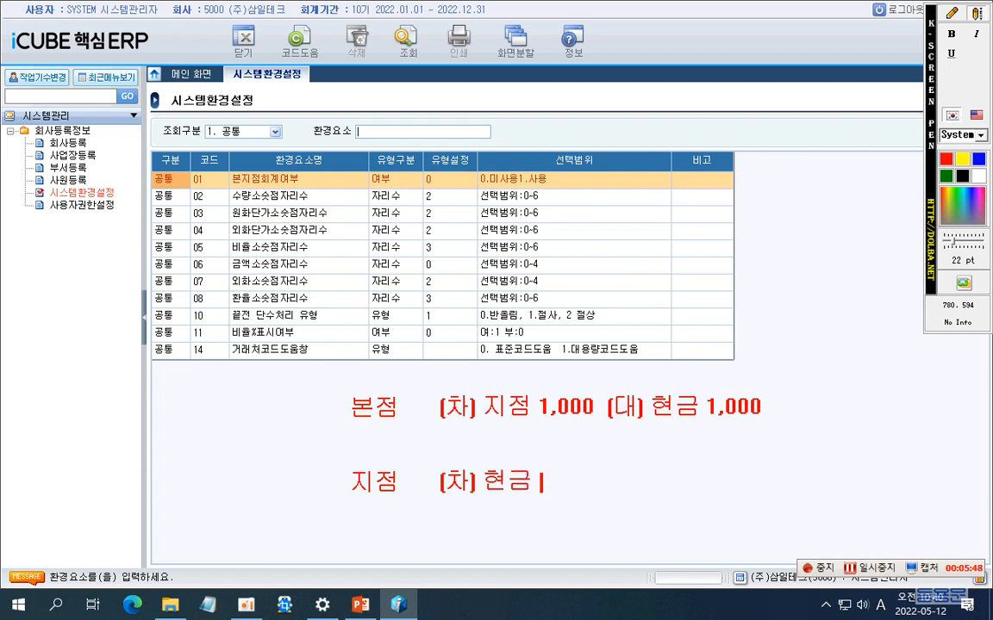
type("1,000")
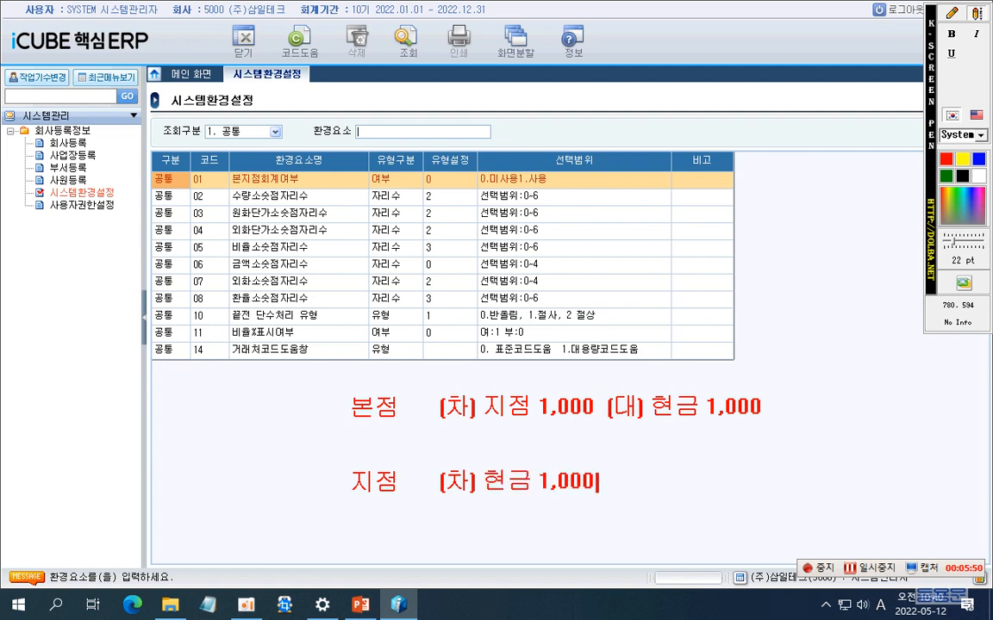
type(" (대)")
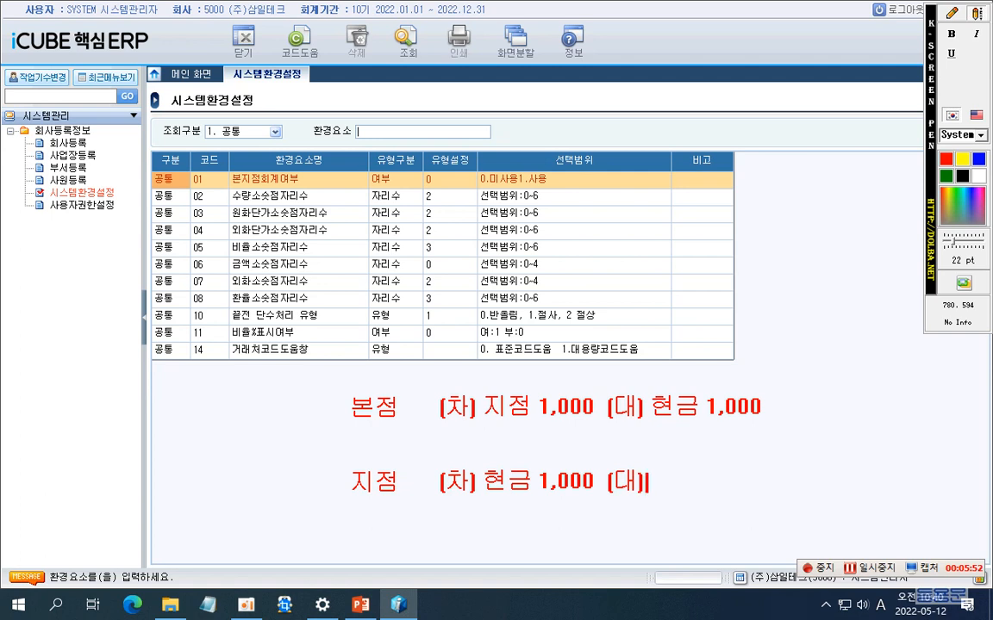
type(" 본점 ")
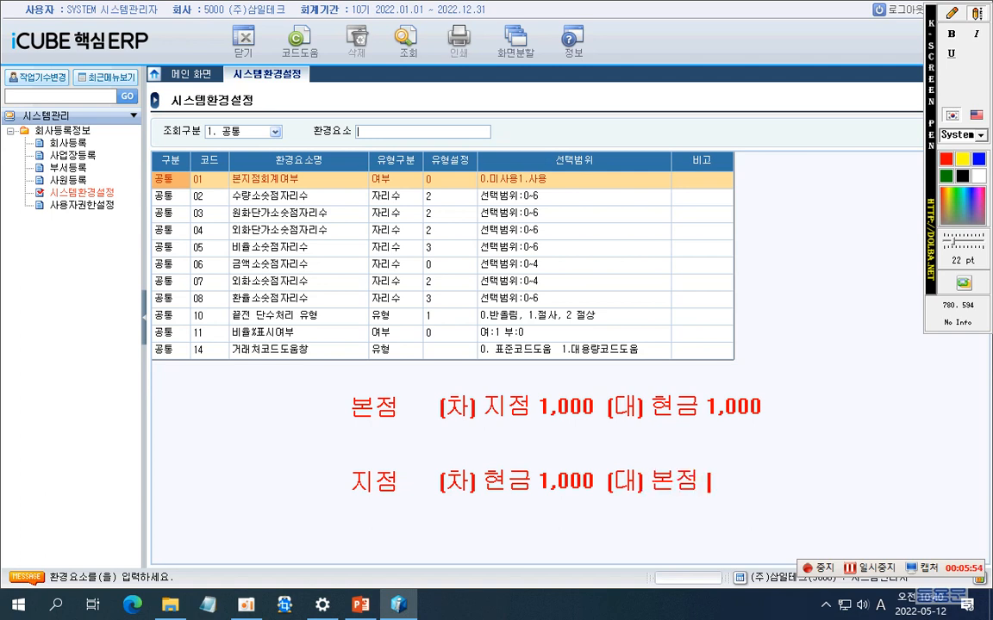
type("1,000")
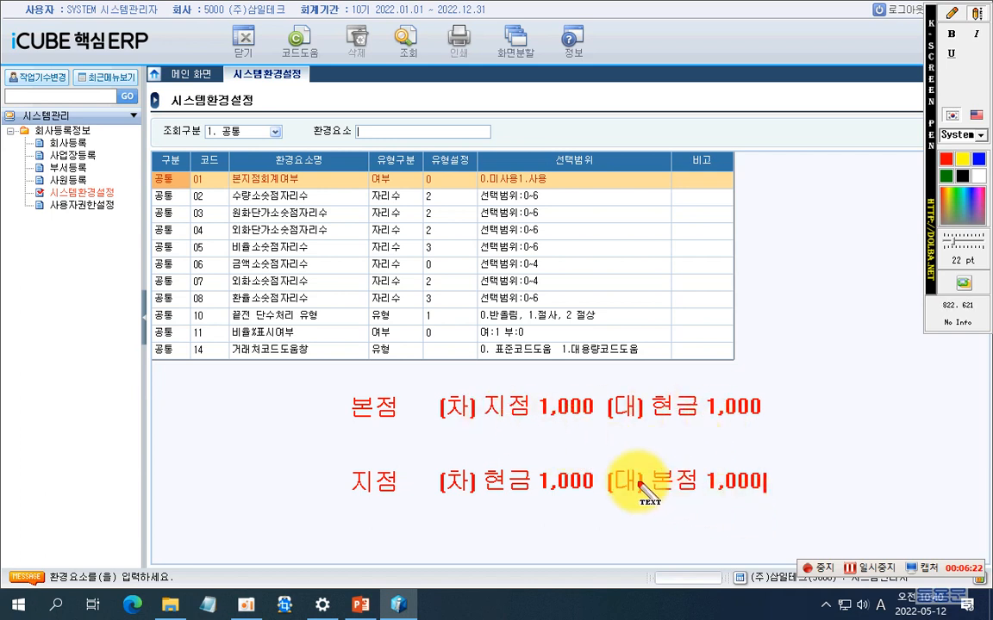
key("Escape")
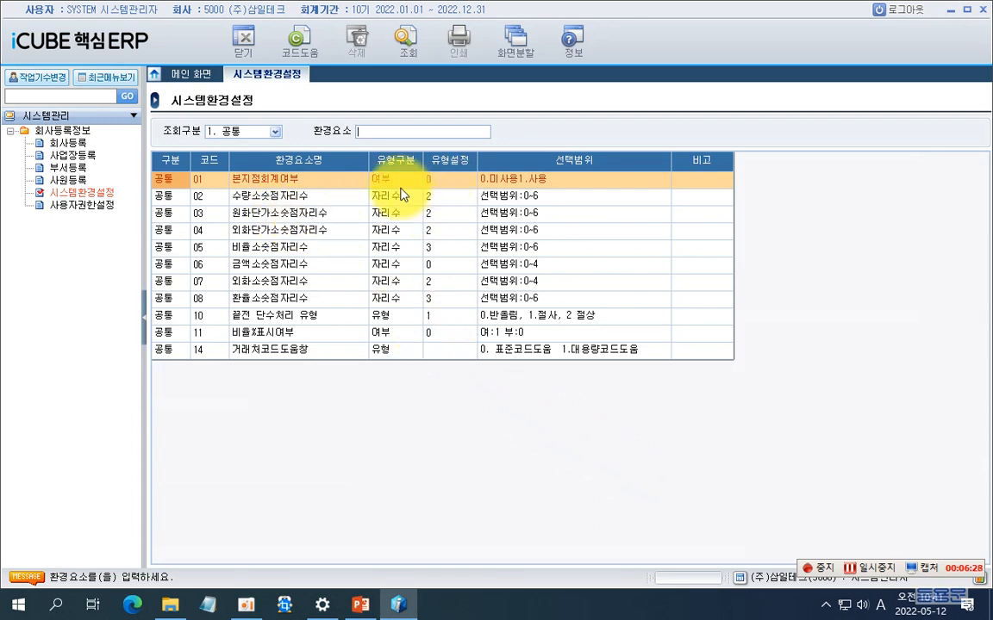
- Enter 0 (미사용) as the 유형설정 of 본지점회계여부 (code 01) and set 원화단가소숫점자리수 (code 03) to 0
left_click(437, 179)
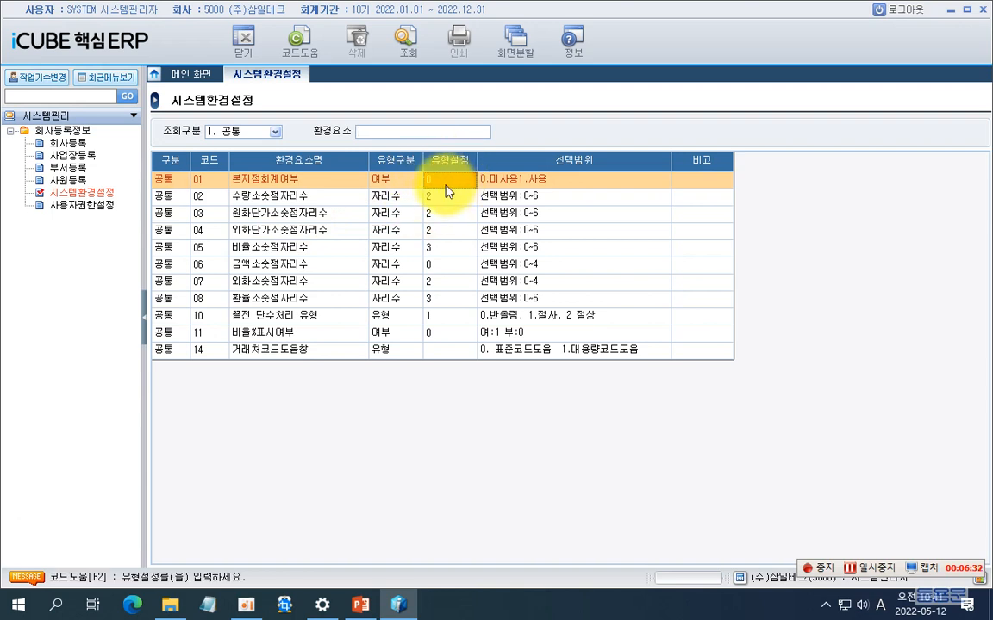
type("0")
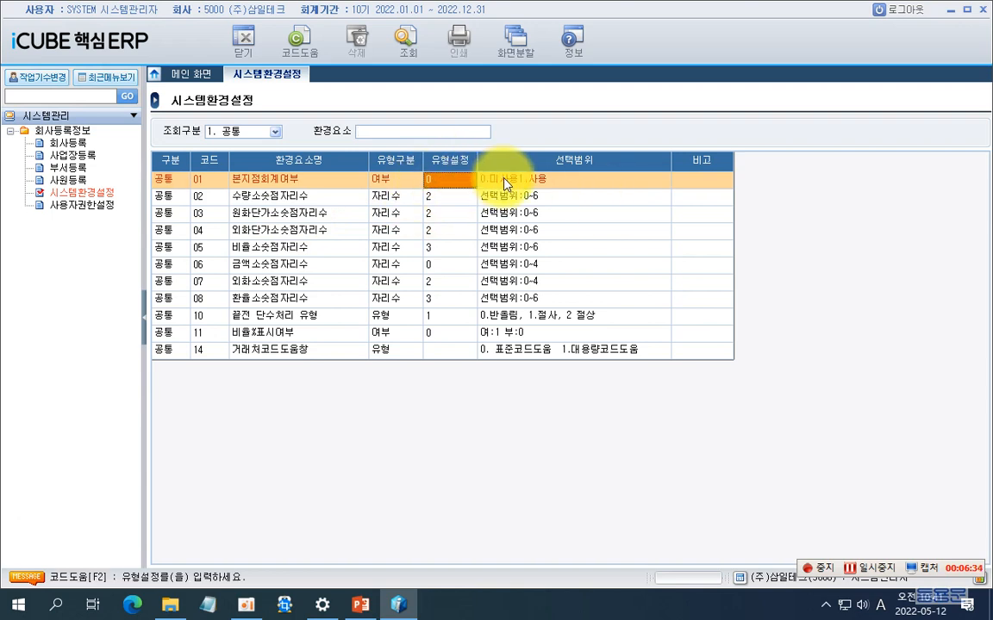
left_click(211, 213)
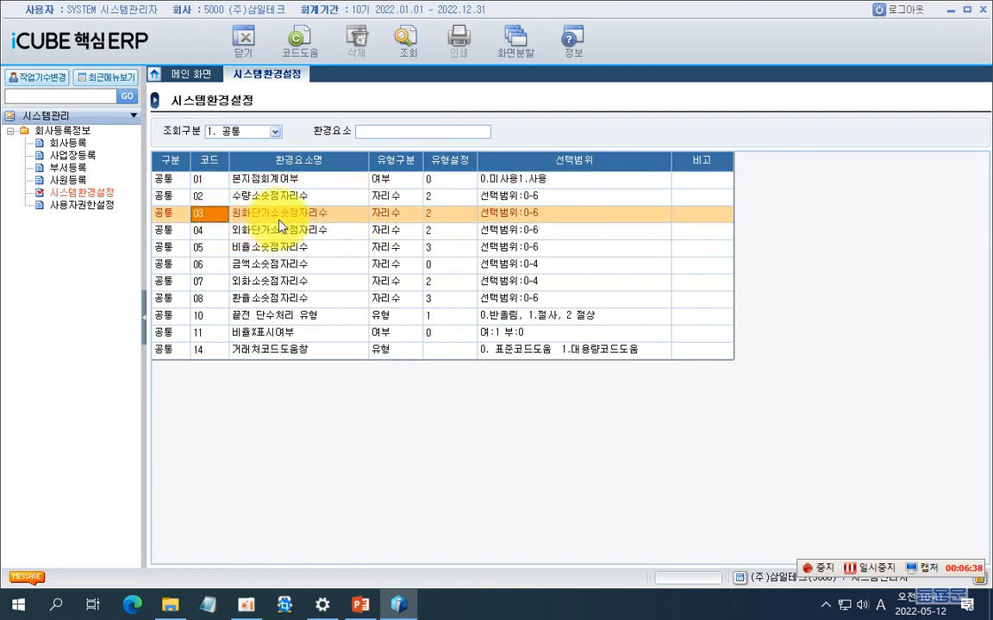
left_click(434, 218)
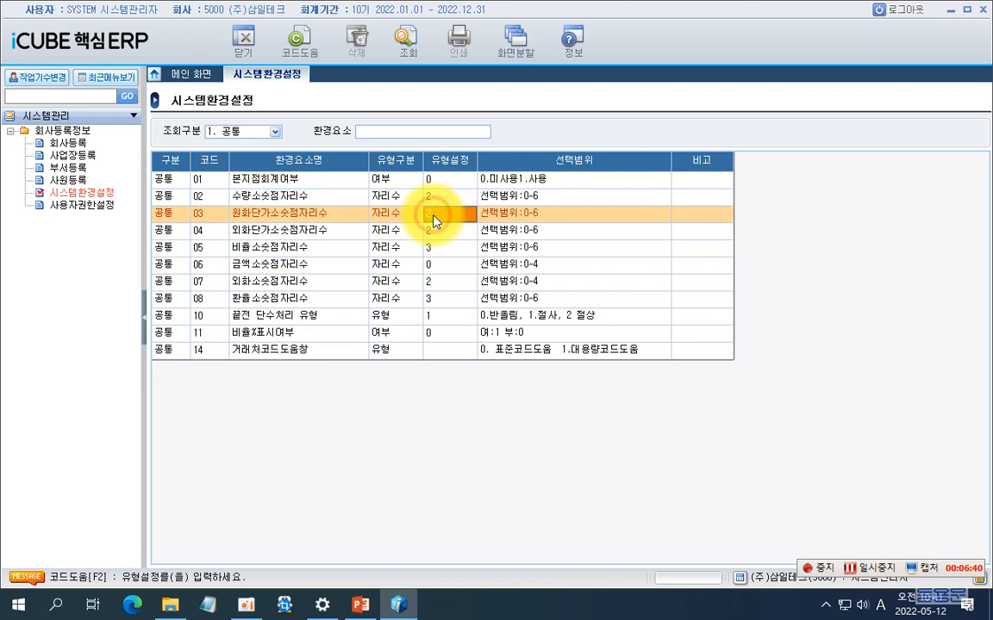
left_click(526, 218)
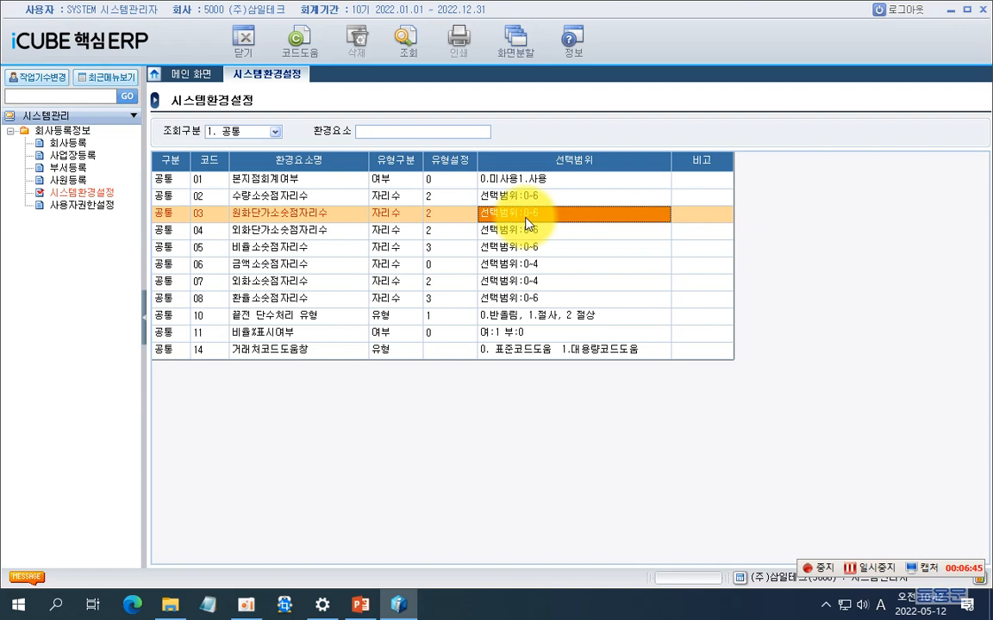
left_click(458, 220)
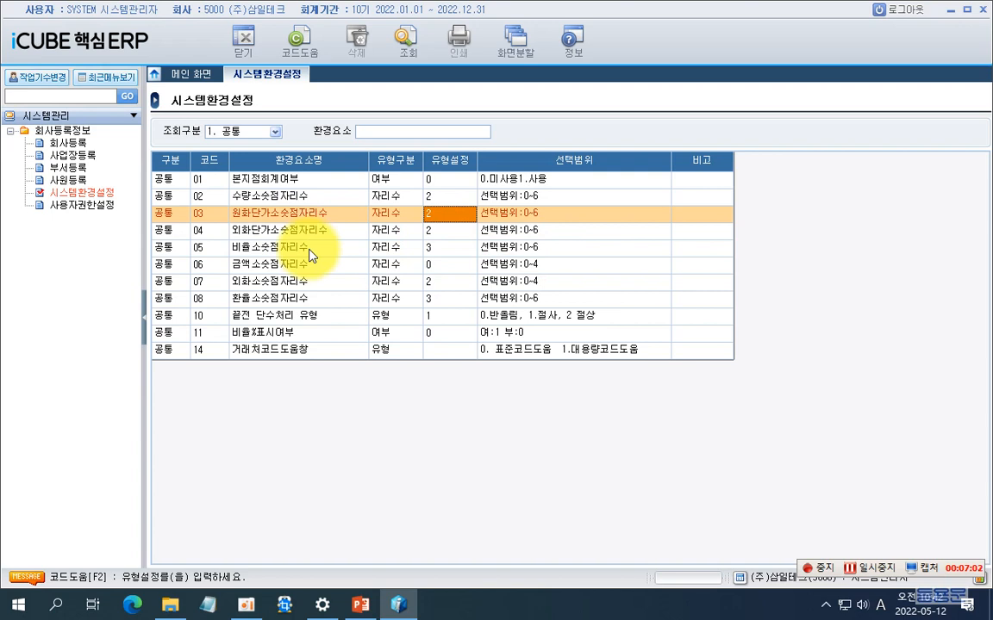
left_click(456, 222)
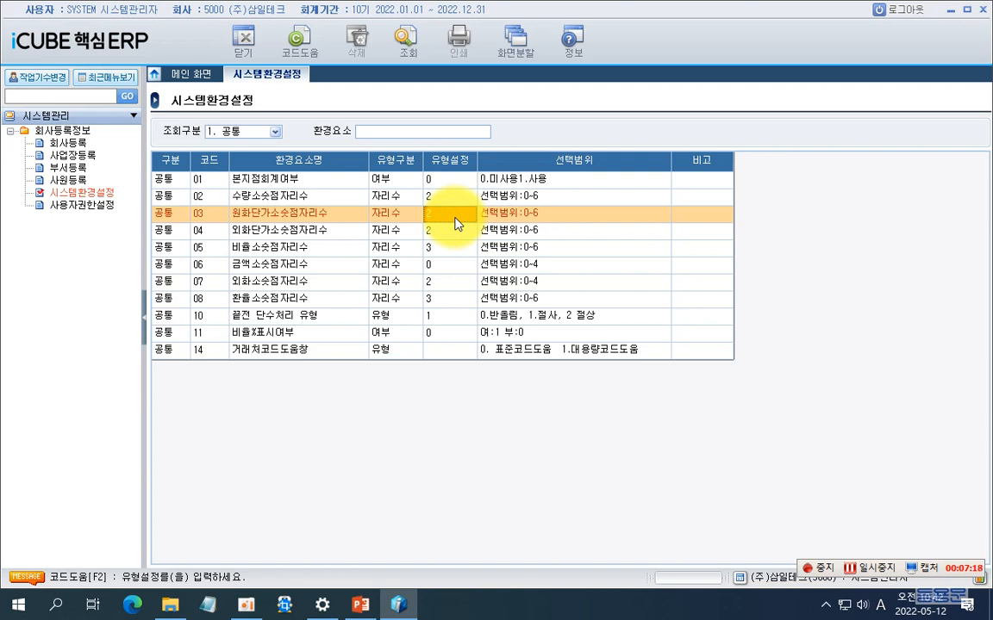
type("0")
key("Return")
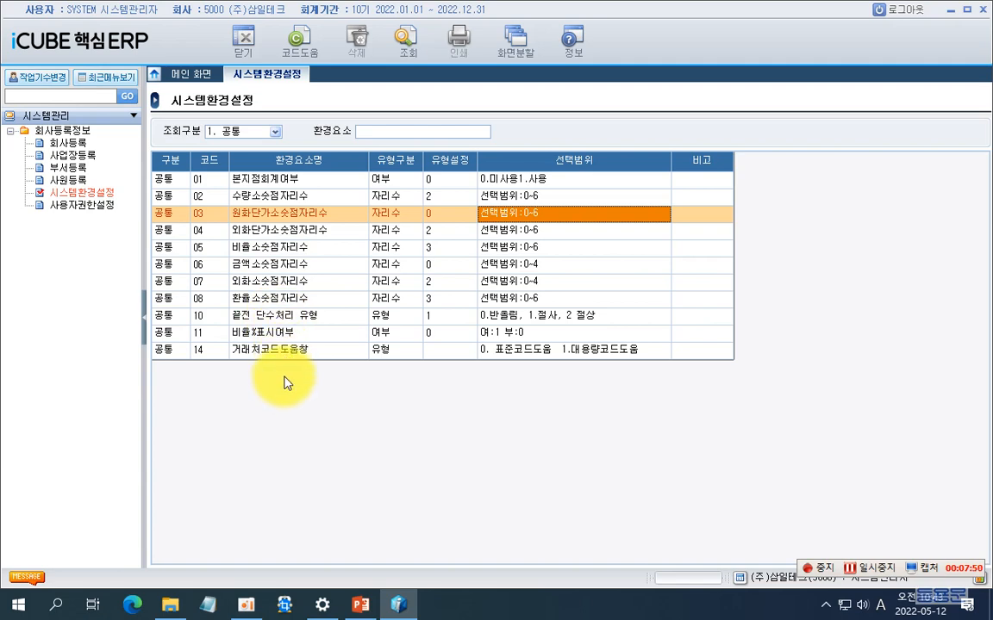
- Filter the system environment settings by 조회구분 2. 회계
left_click(274, 132)
left_click(250, 167)
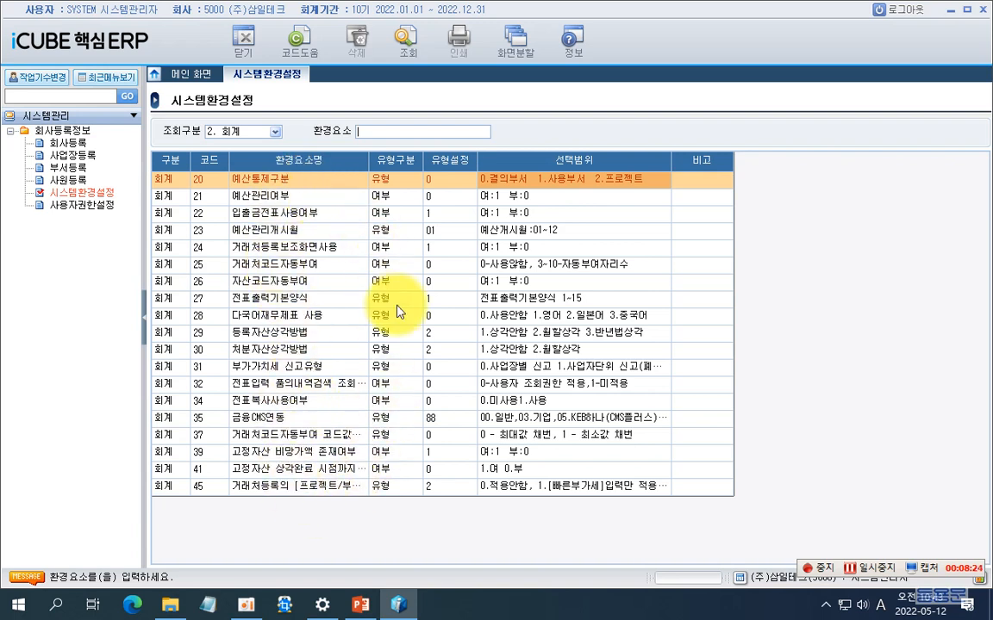
left_click(275, 131)
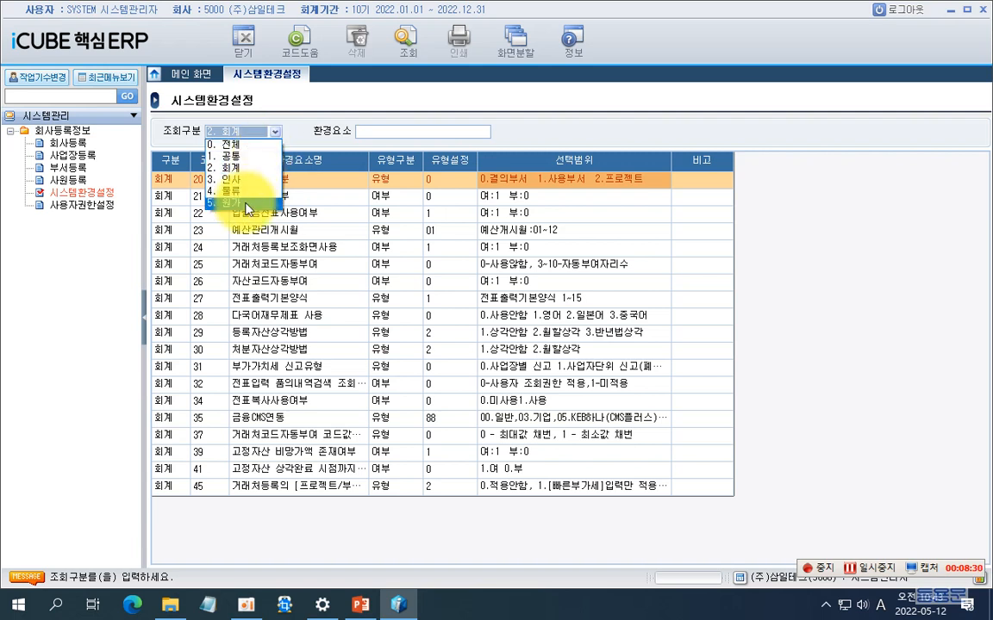
left_click(235, 167)
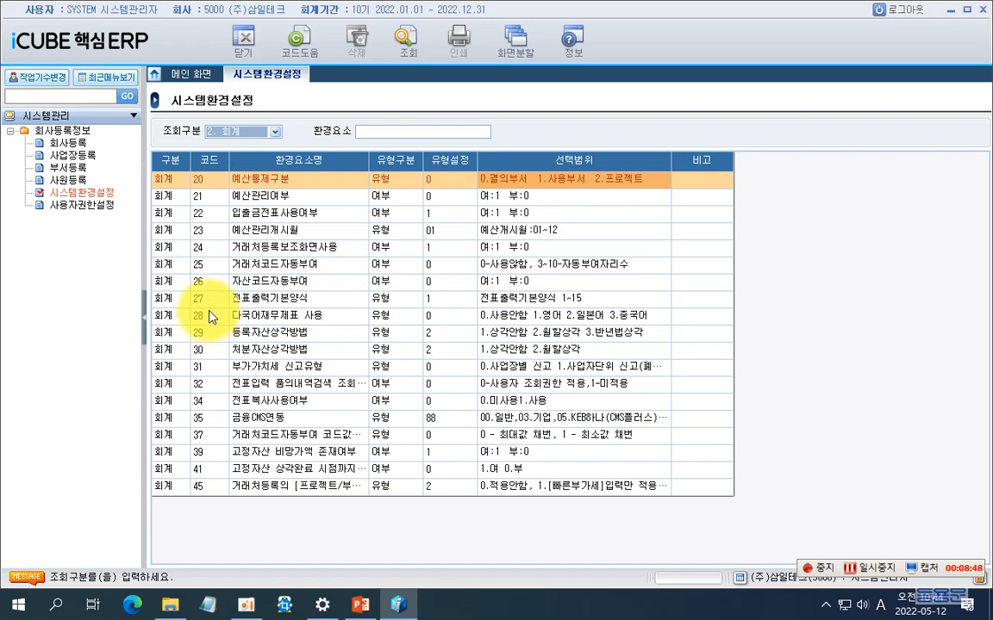
- Set the 유형설정 of 전표출력기본양식 (code 27) to 9
left_click(281, 299)
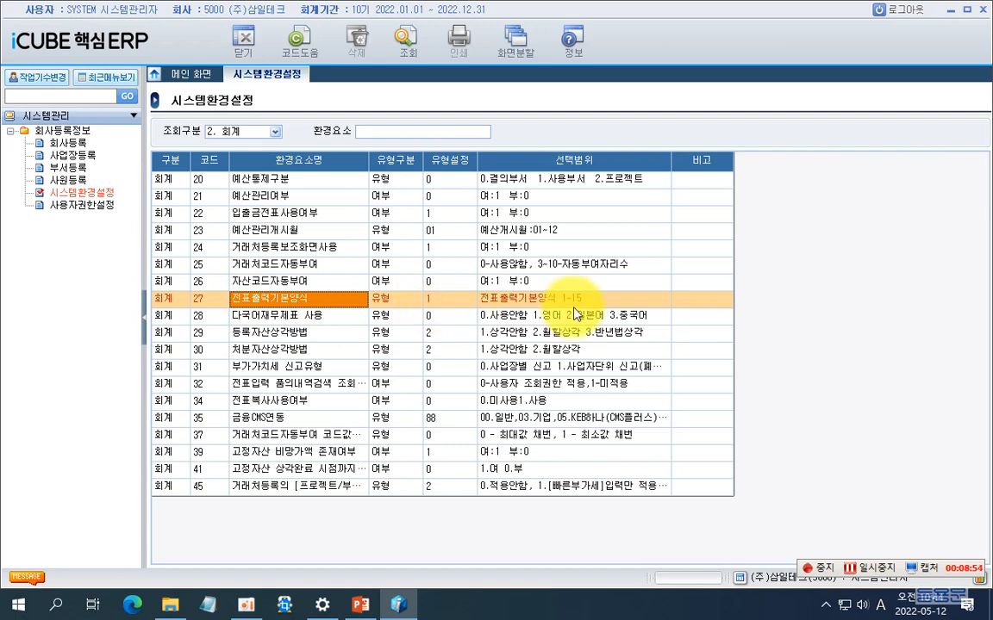
left_click(440, 303)
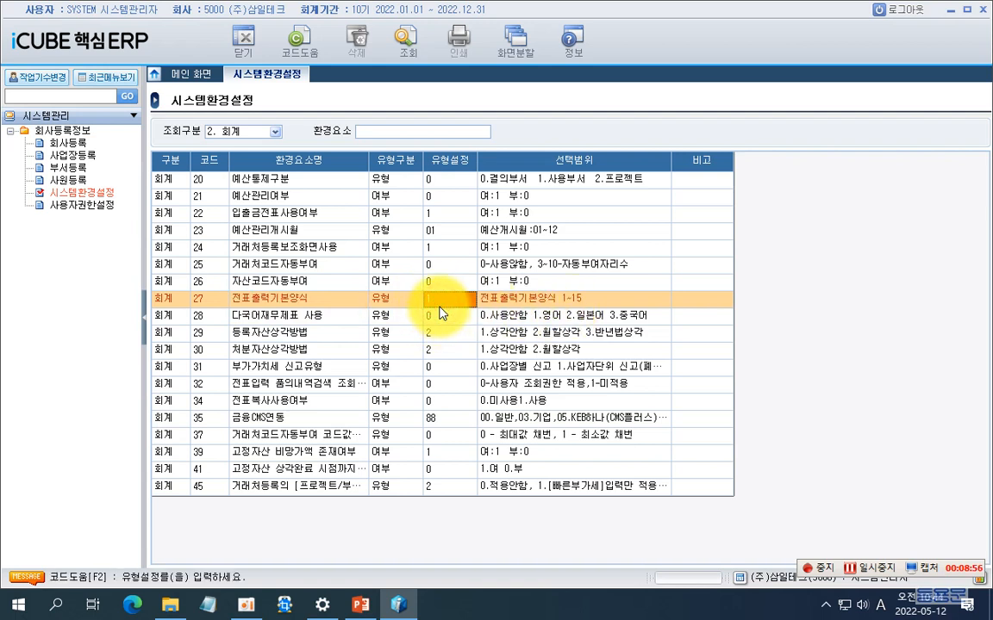
left_click(498, 302)
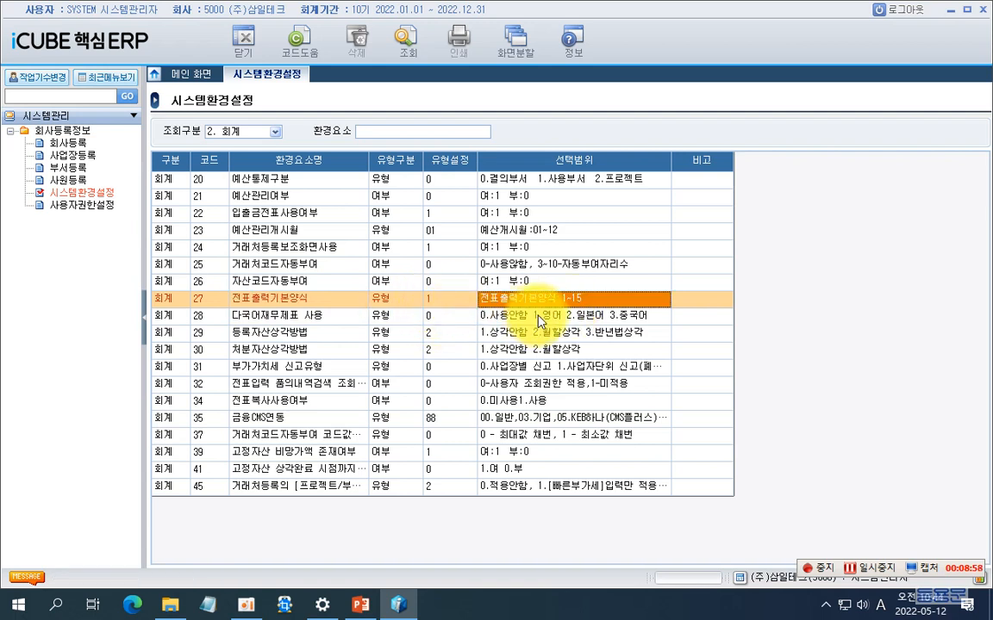
left_click(436, 302)
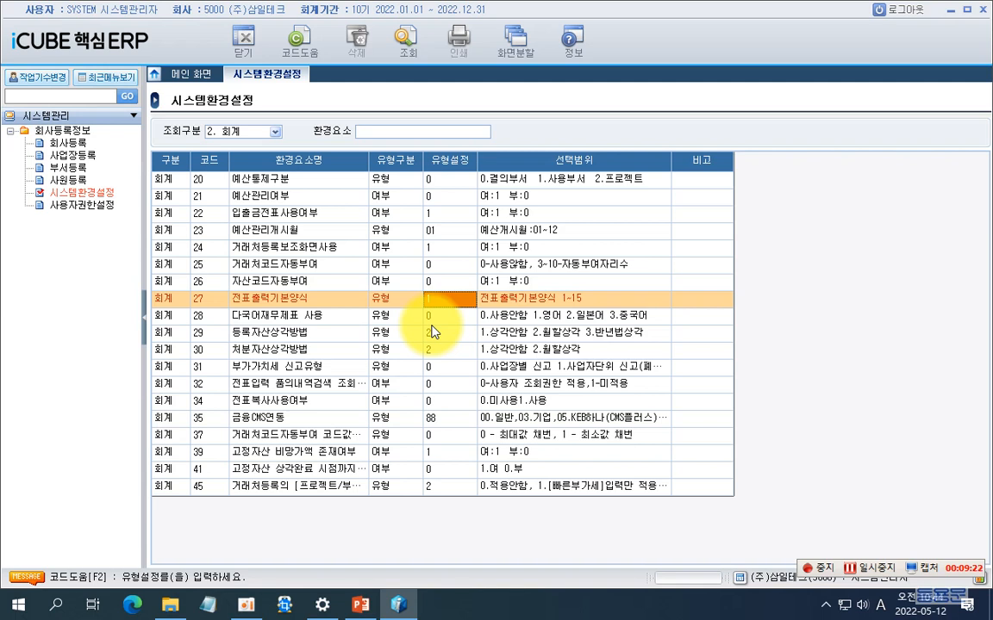
type("9")
key("Return")
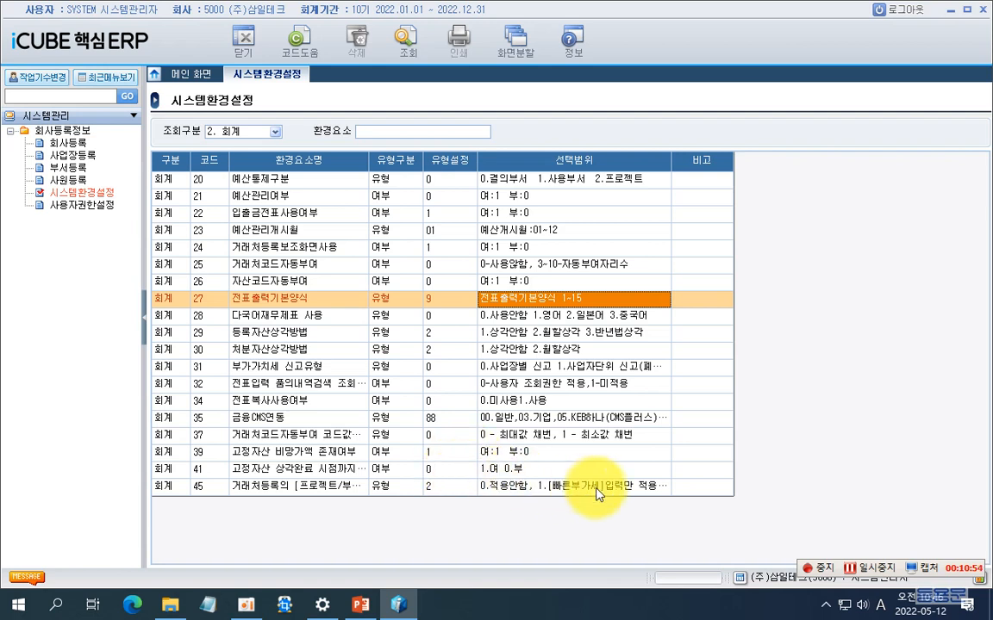
- Open 사용자권한설정, keep 모듈구분 at S. 시스템관리 and select the first employee in the list
left_click(77, 206)
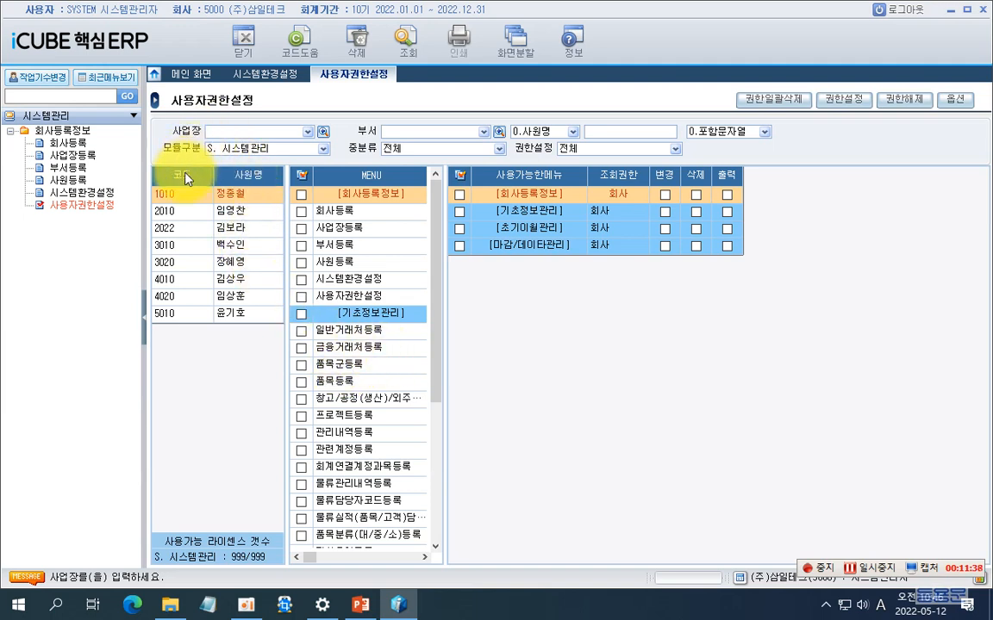
left_click(241, 202)
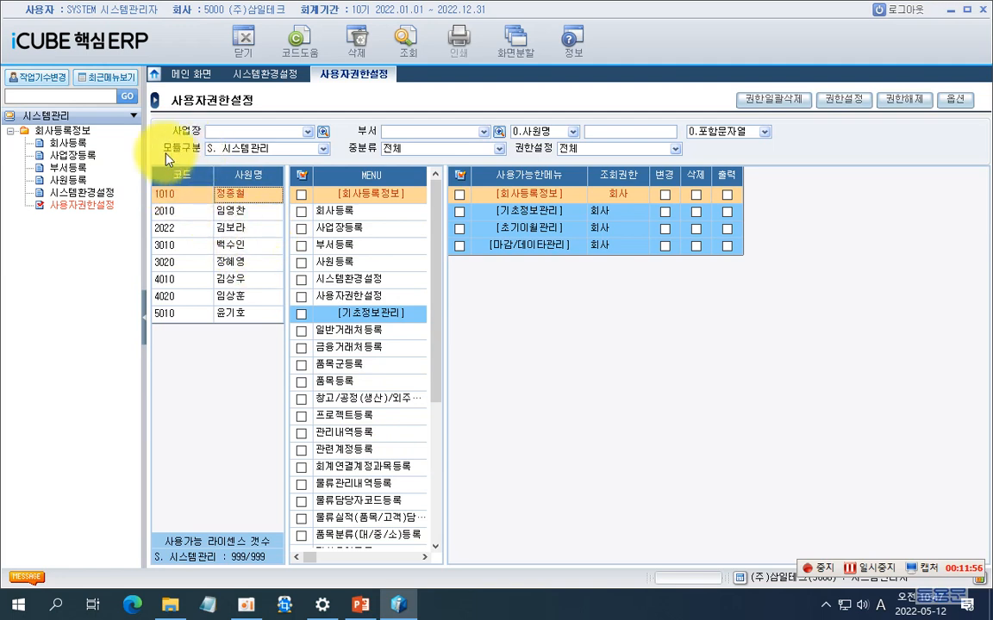
left_click(325, 149)
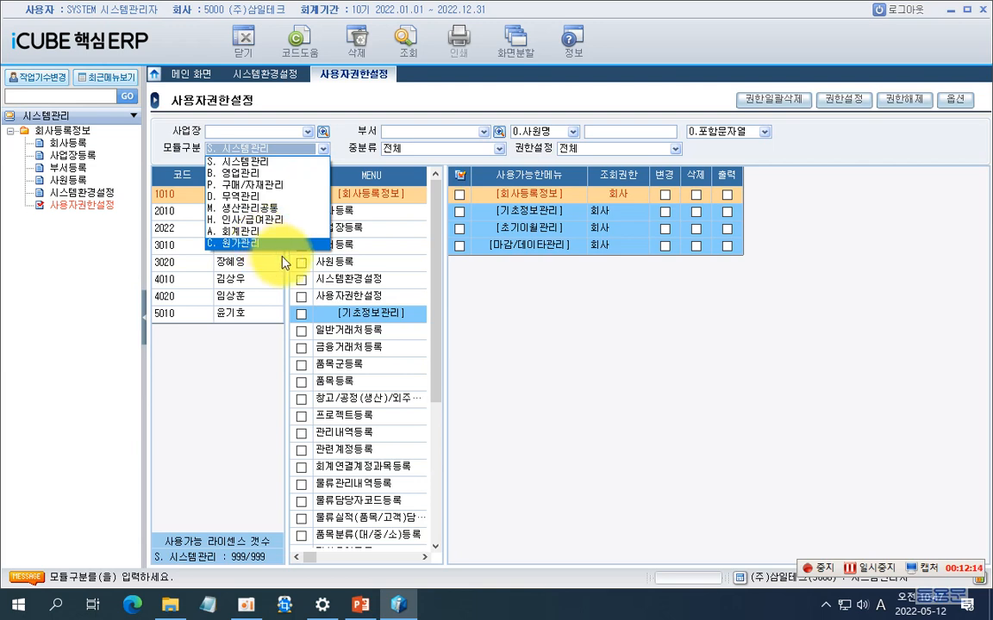
left_click(242, 162)
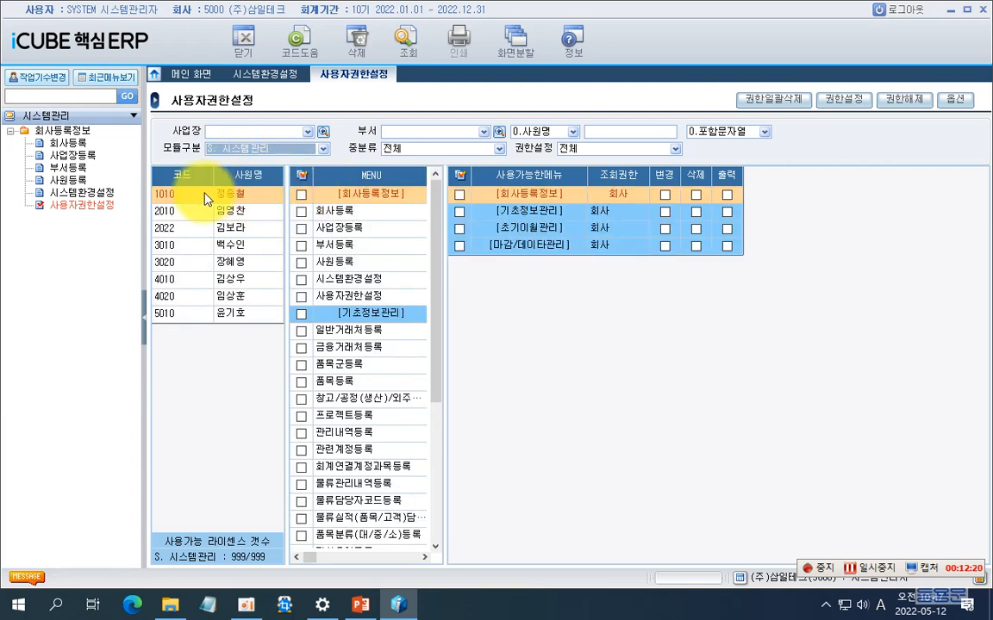
left_click(240, 199)
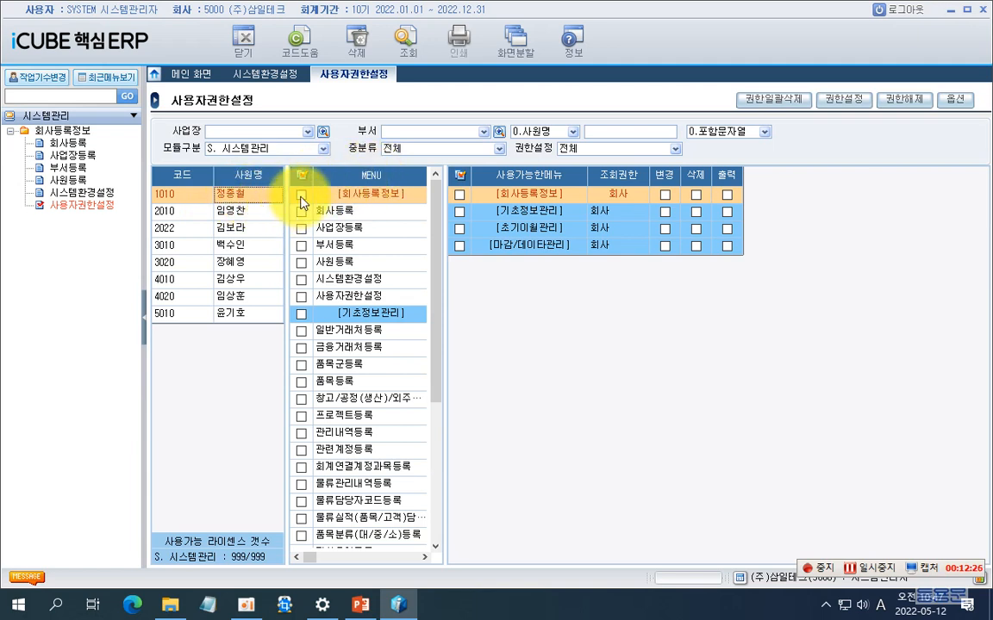
- Mark all menus of the 시스템관리 module under 회사등록정보, 기초정보관리, 초기이월관리 and 마감/데이타관리
left_click(301, 196)
left_click(301, 314)
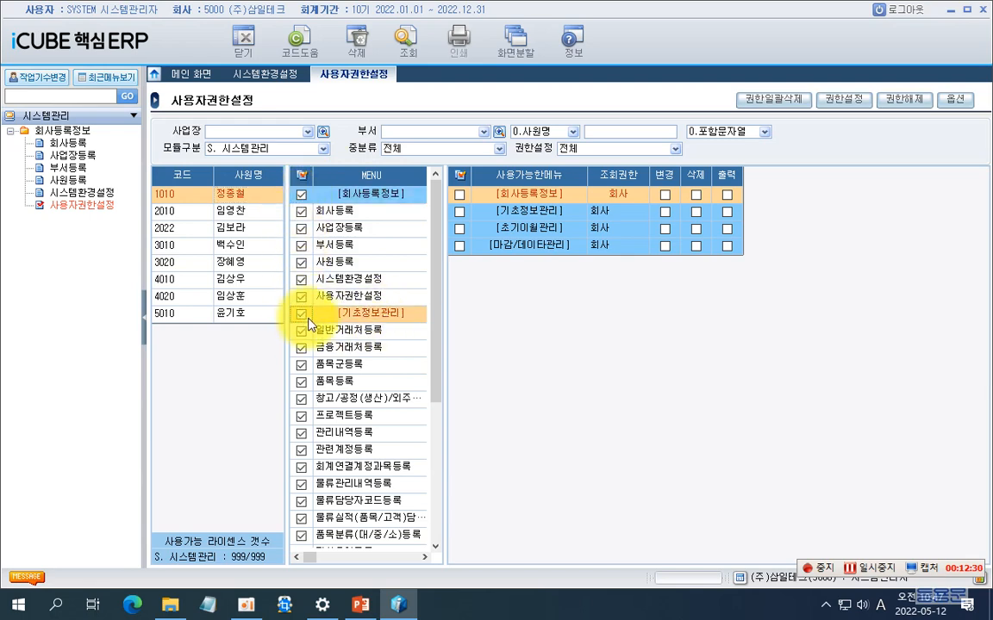
scroll(295, 327, "down", 4)
left_click(300, 401)
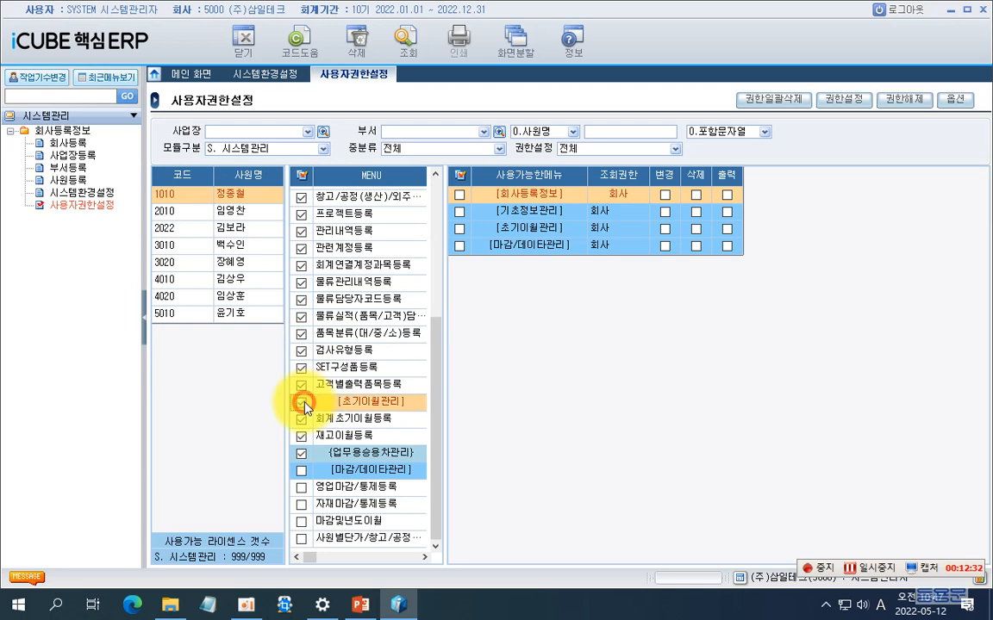
left_click(300, 470)
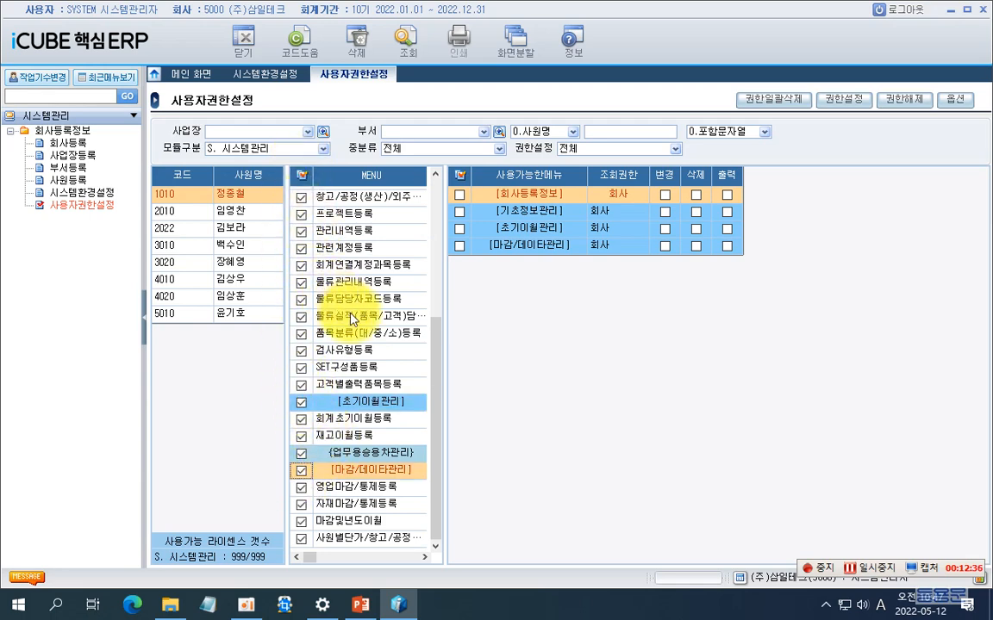
scroll(351, 319, "up", 4)
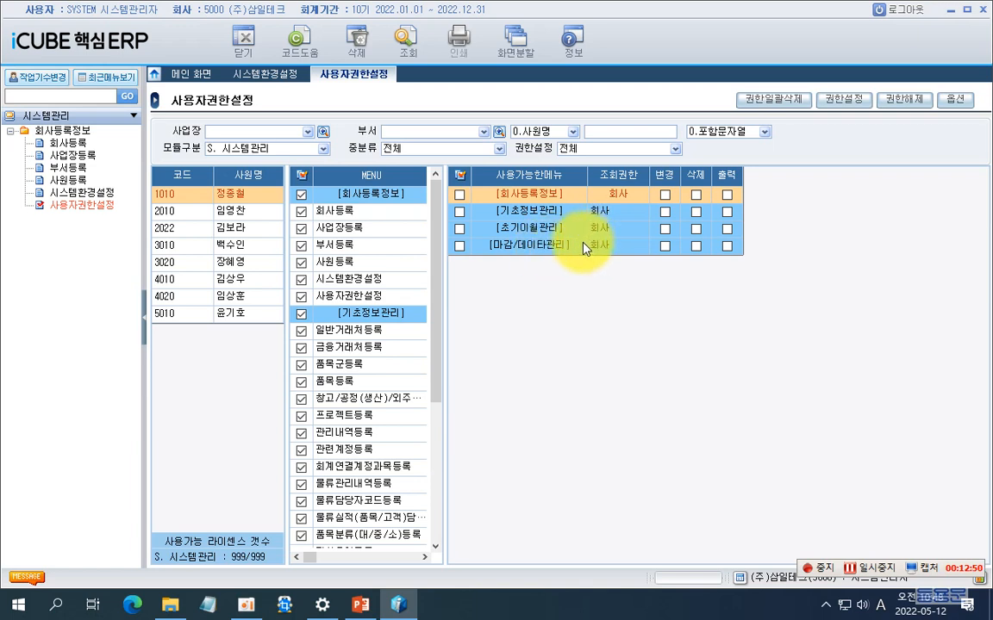
- Grant the first employee the marked 시스템관리 menus with 조회권한 1. 회사
left_click(841, 103)
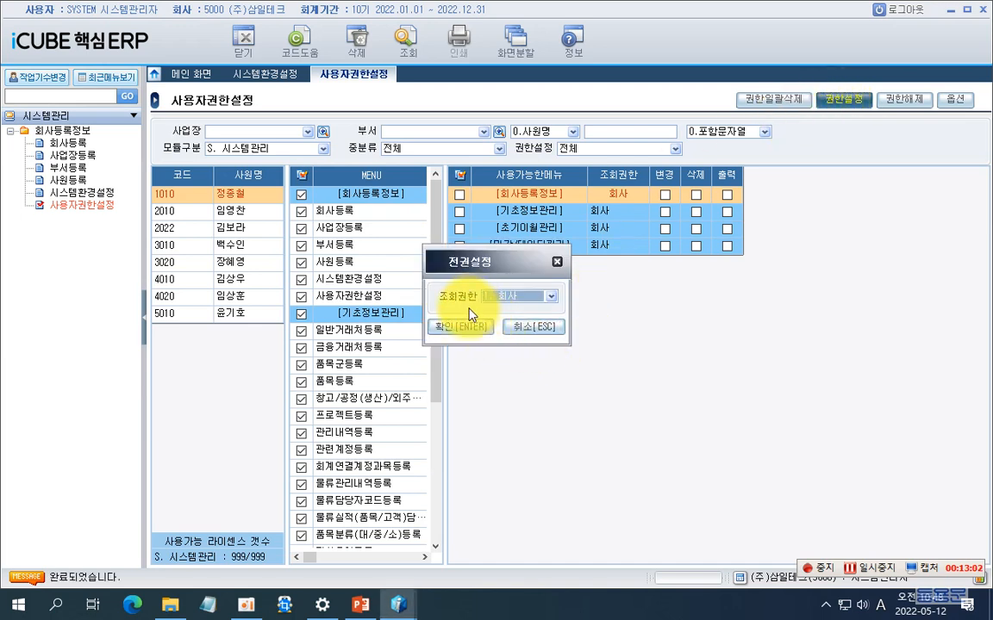
left_click(549, 298)
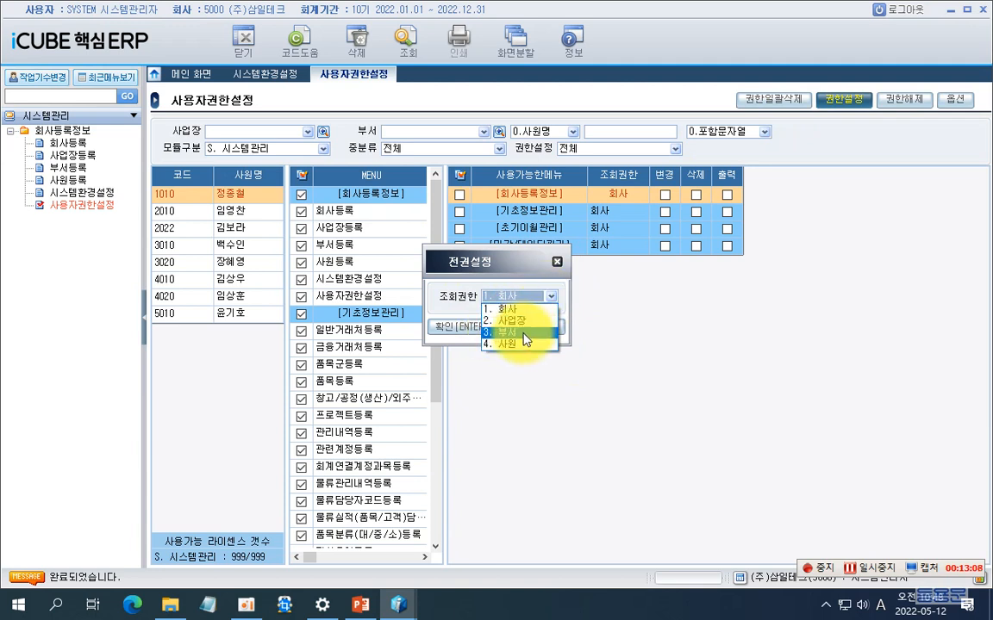
left_click(527, 271)
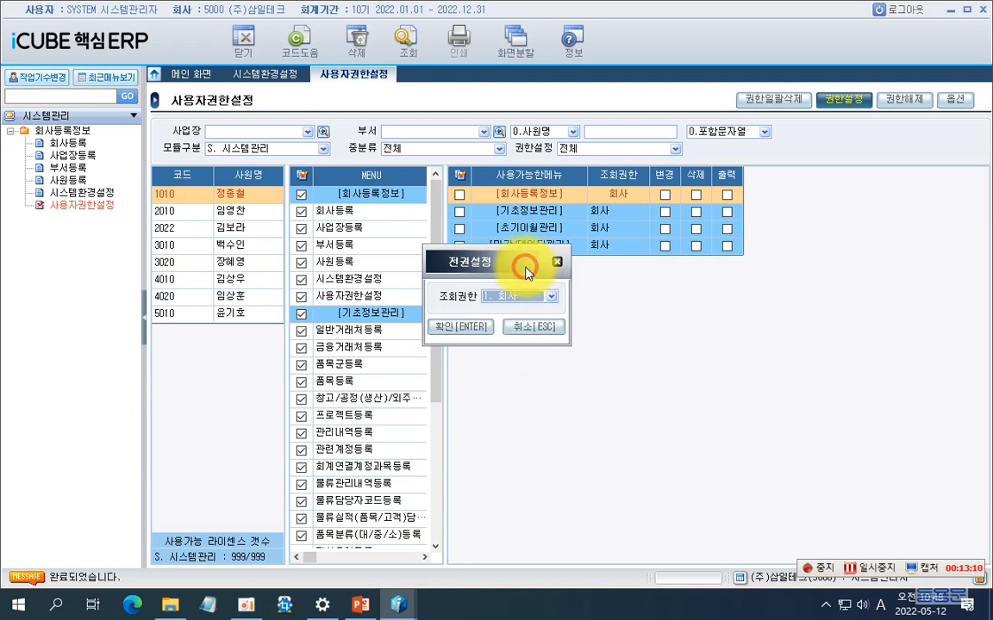
left_click(459, 329)
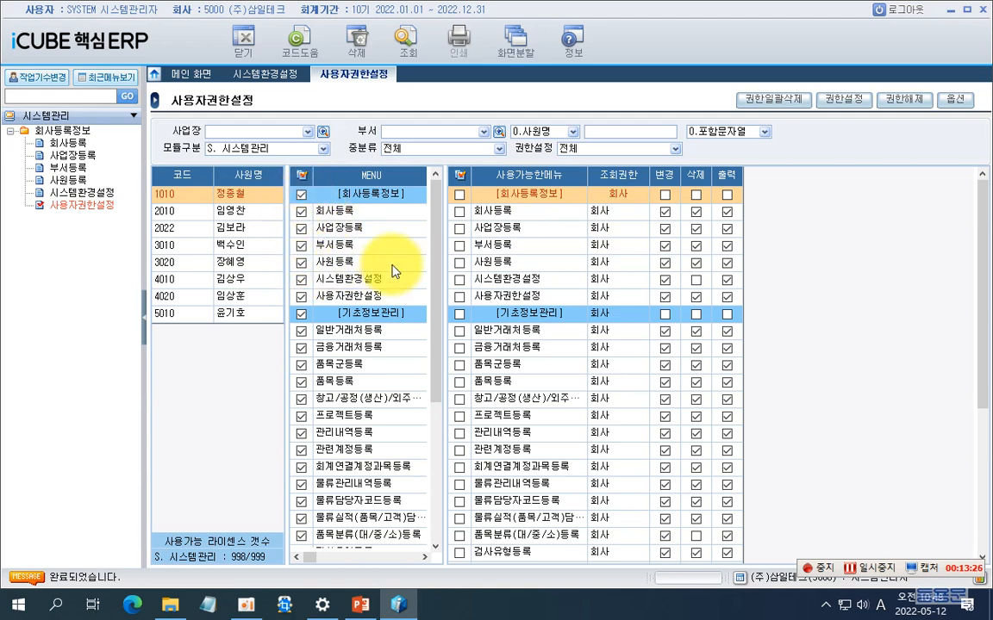
left_click(687, 278)
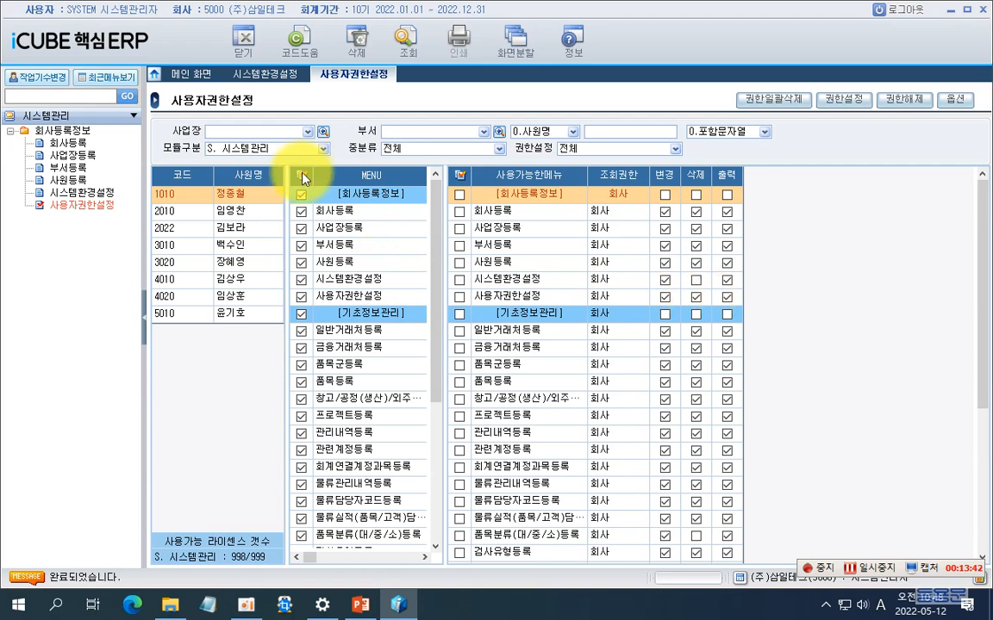
- Switch 모듈구분 to B. 영업관리 and mark its 영업관리, 영업현황, 영업분석 and 기초정보관리 menu groups
left_click(324, 149)
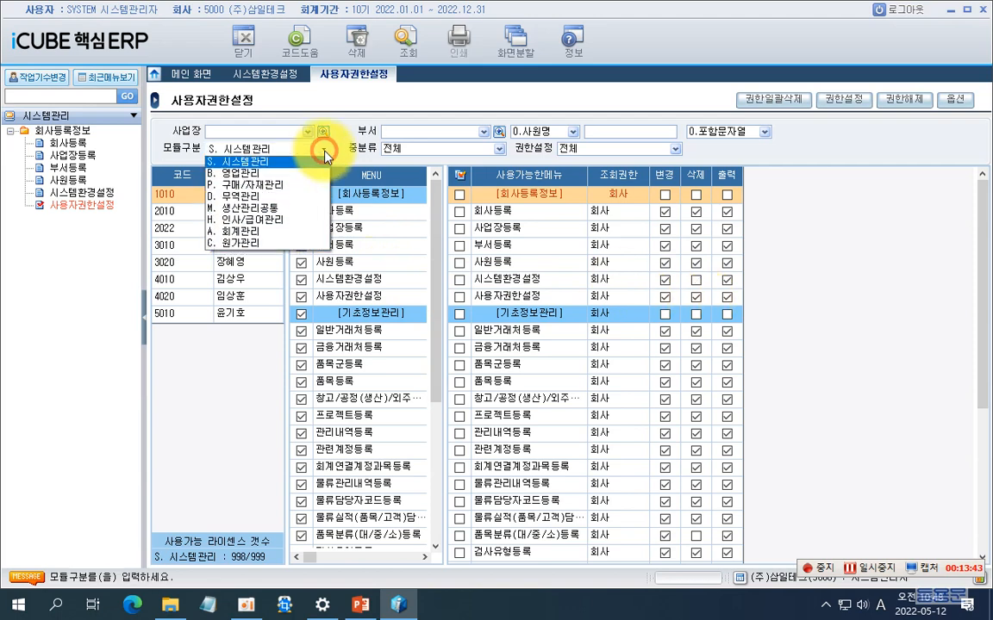
left_click(279, 174)
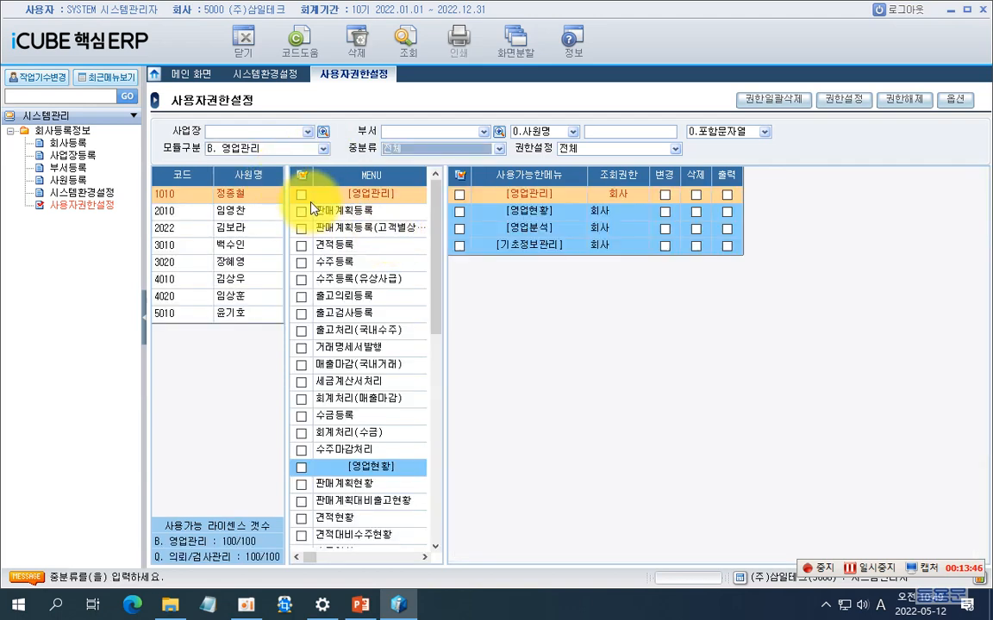
left_click(301, 196)
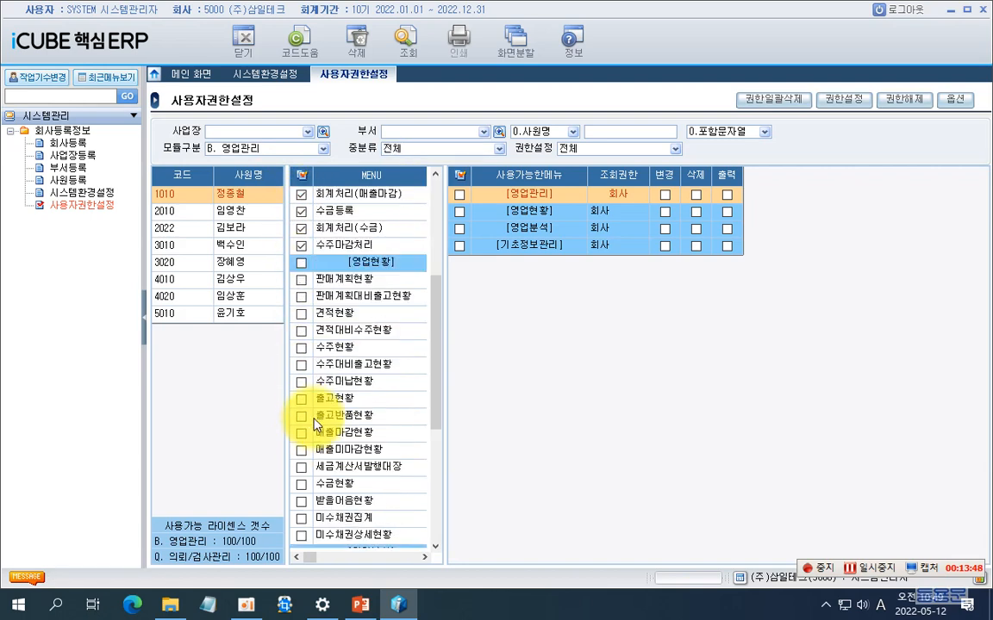
scroll(325, 405, "down", 5)
left_click(302, 258)
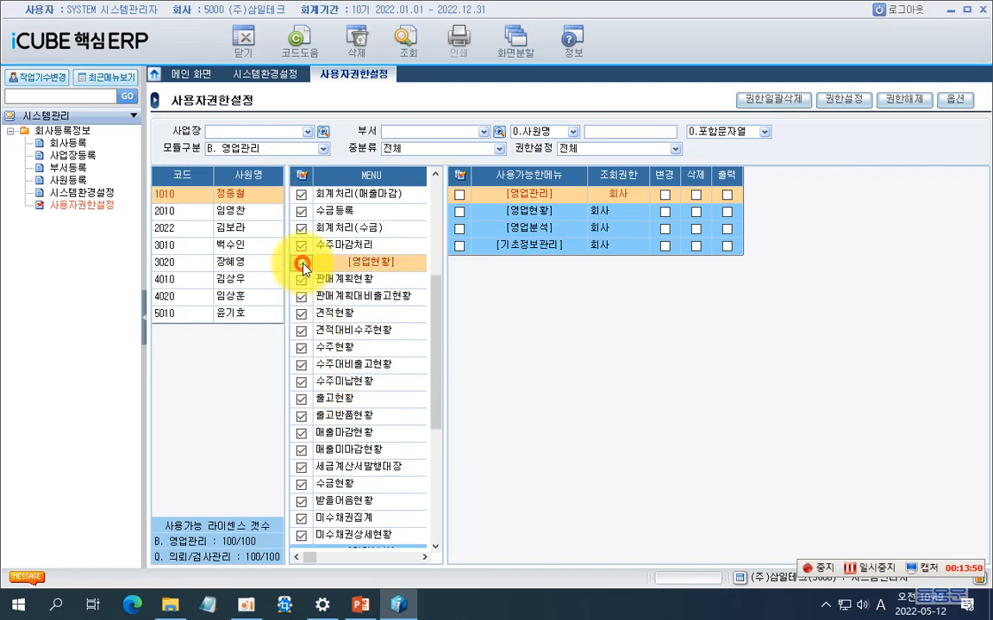
scroll(319, 310, "down", 5)
scroll(326, 340, "down", 1)
left_click(302, 299)
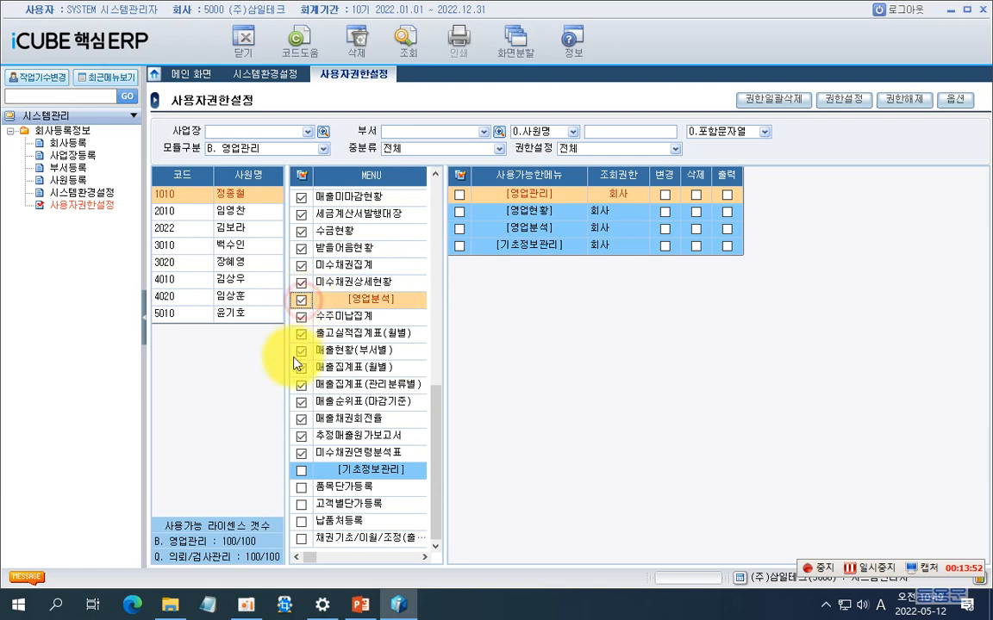
left_click(302, 471)
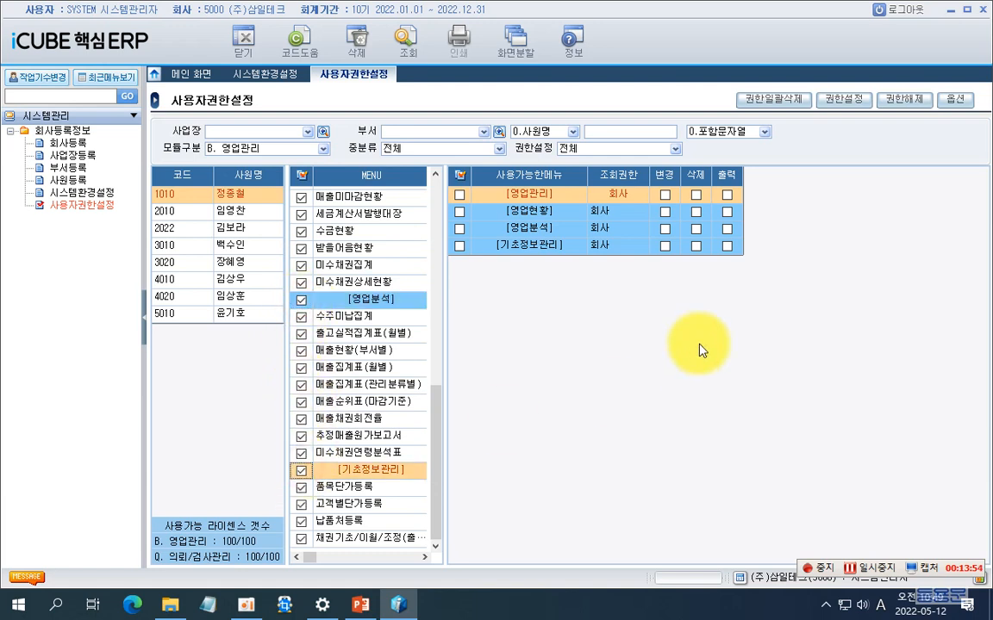
- Grant the first employee the marked 영업관리 menus with 조회권한 1. 회사
left_click(829, 98)
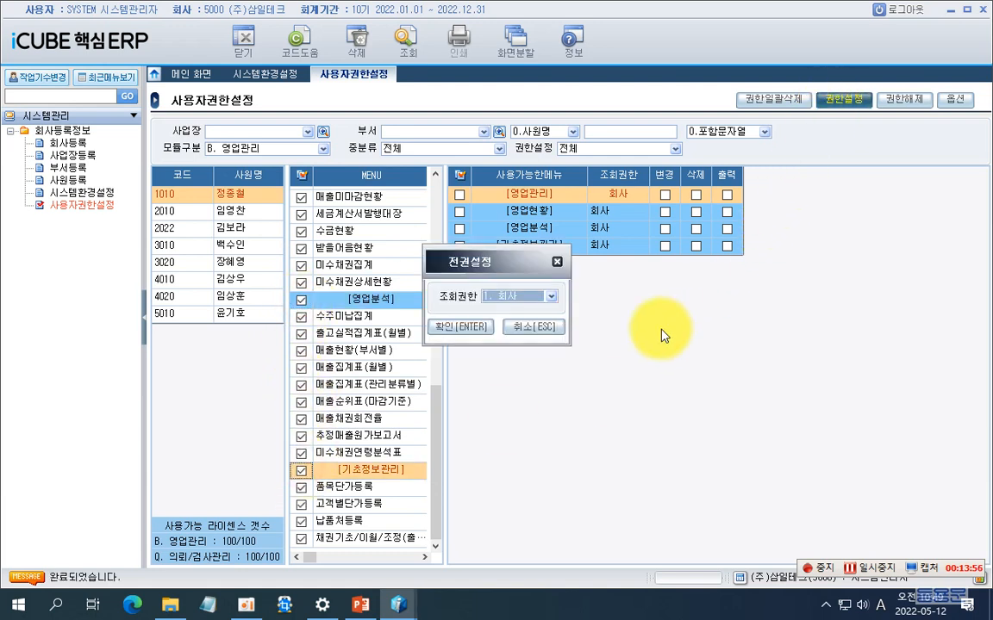
left_click(459, 329)
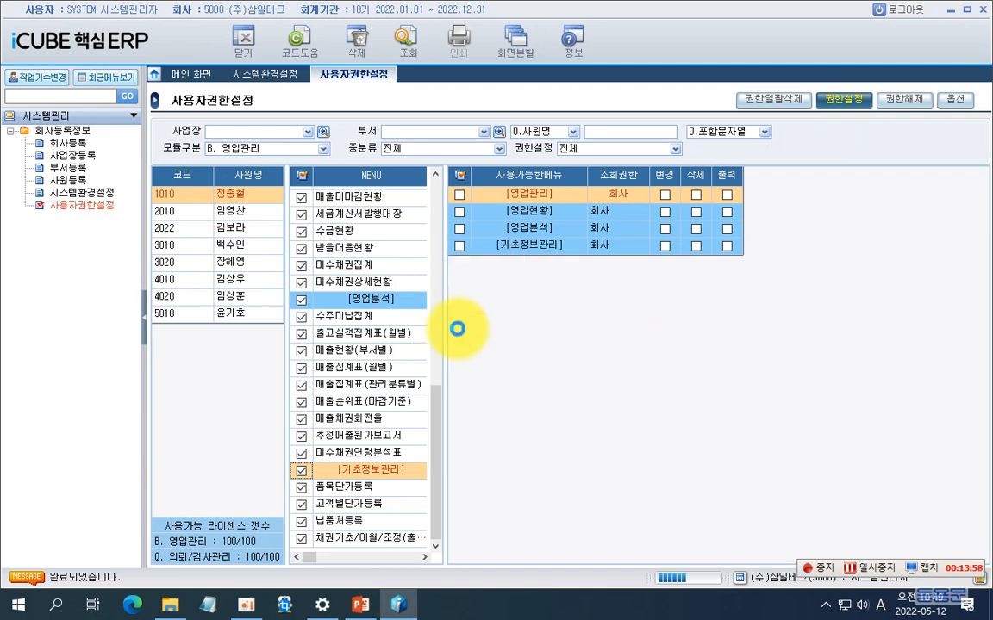
left_click(695, 398)
left_click(695, 432)
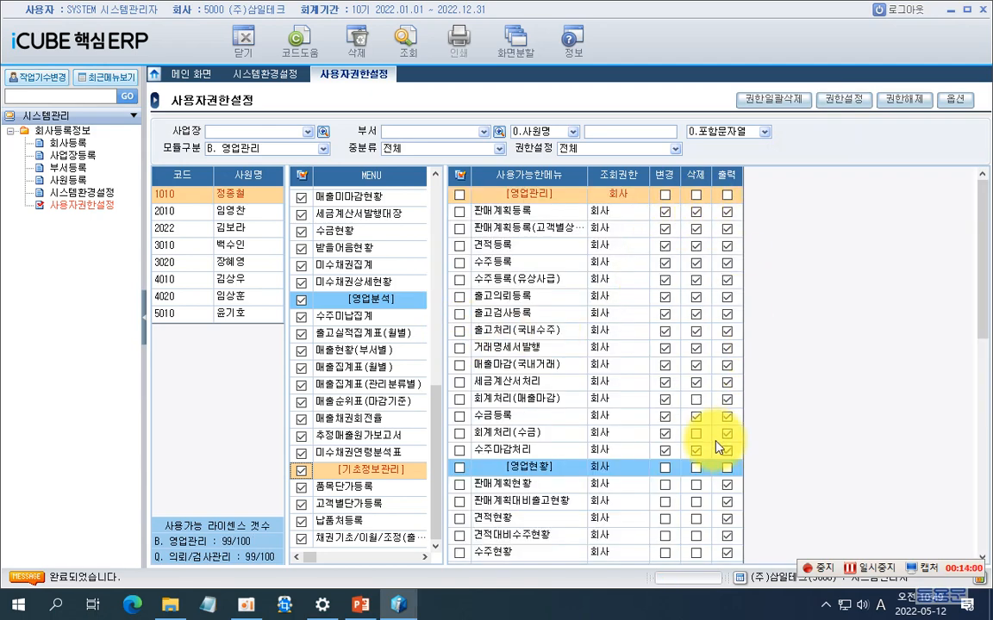
left_click(696, 450)
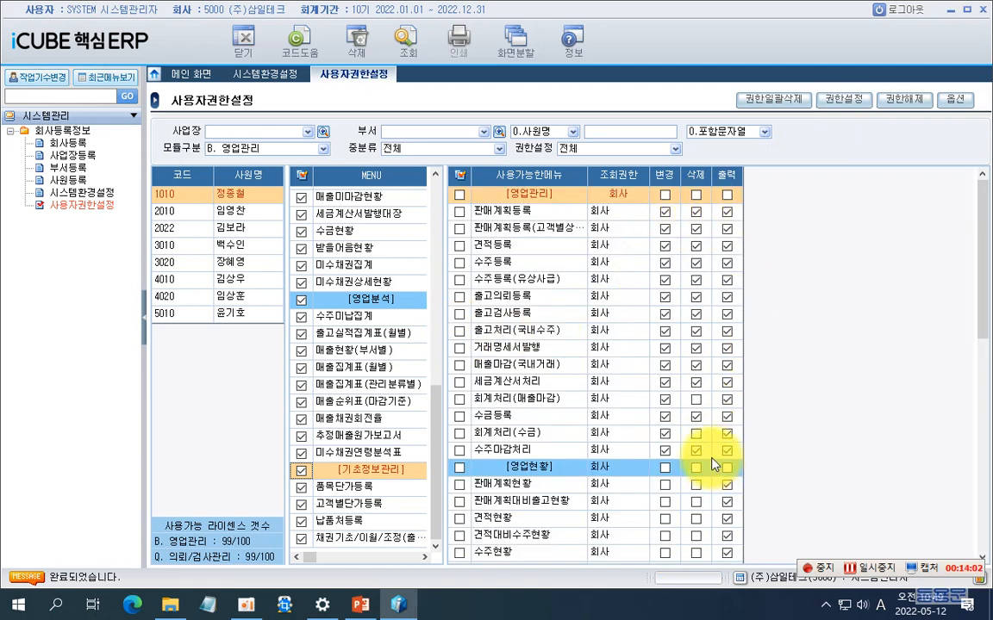
- Switch 모듈구분 to P. 구매/자재관리 and mark its 구매관리, 구매현황, 구매분석 and 재고관리 menu groups
left_click(288, 148)
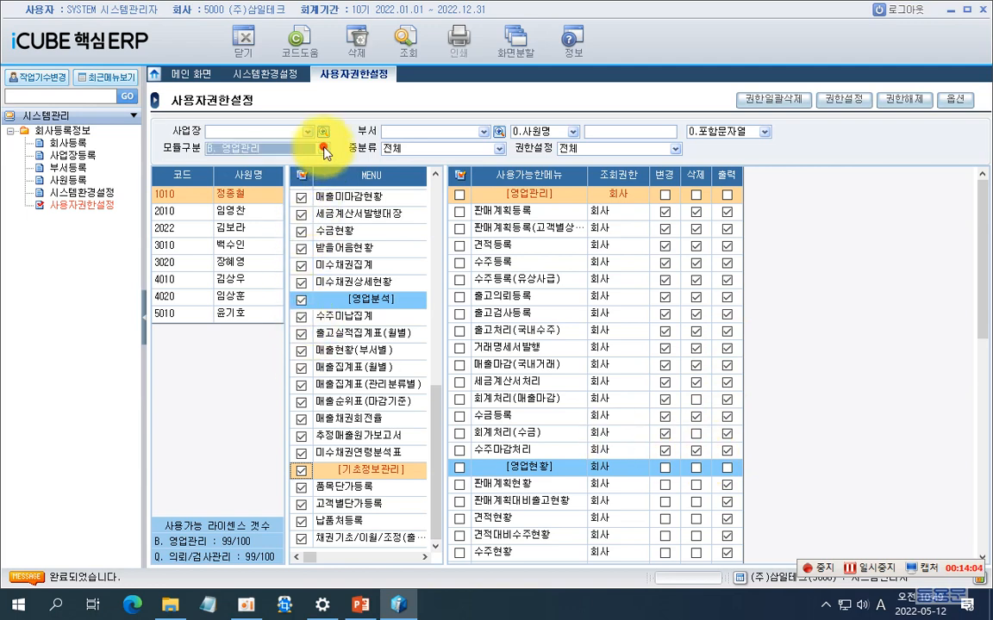
left_click(277, 186)
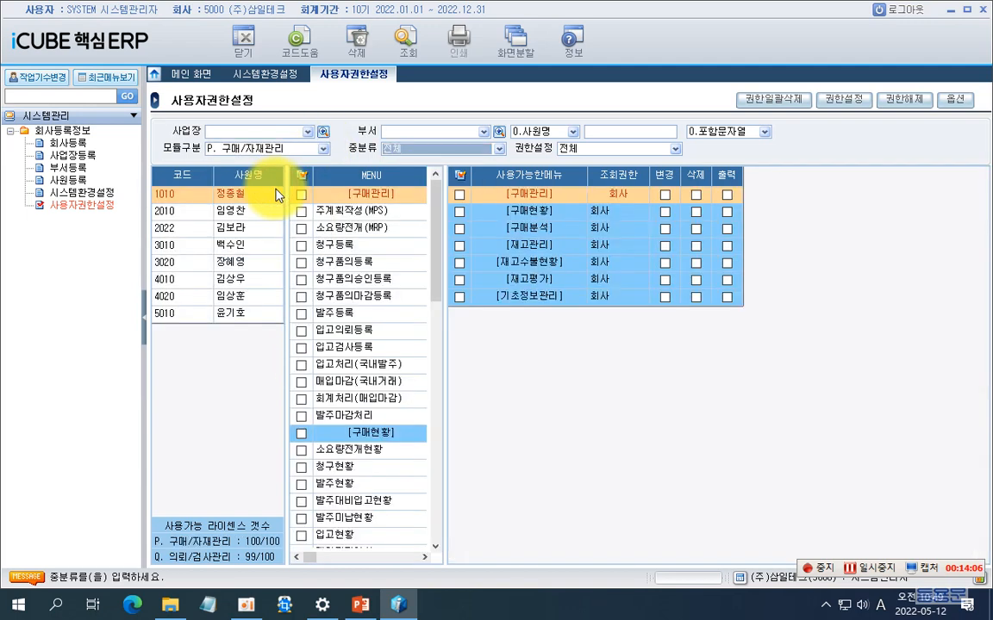
scroll(317, 360, "down", 1)
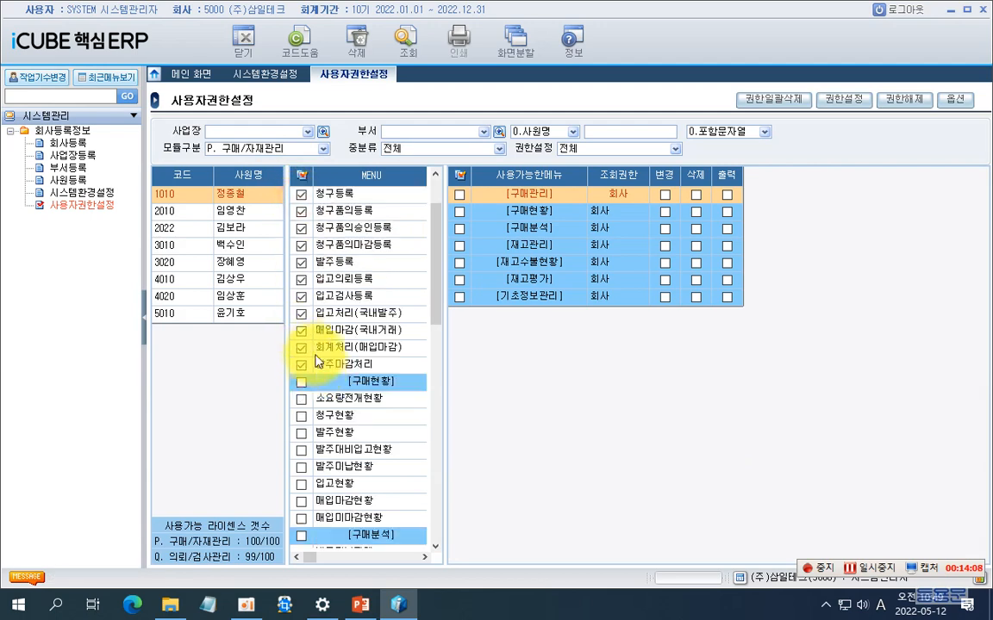
left_click(301, 382)
scroll(345, 405, "down", 4)
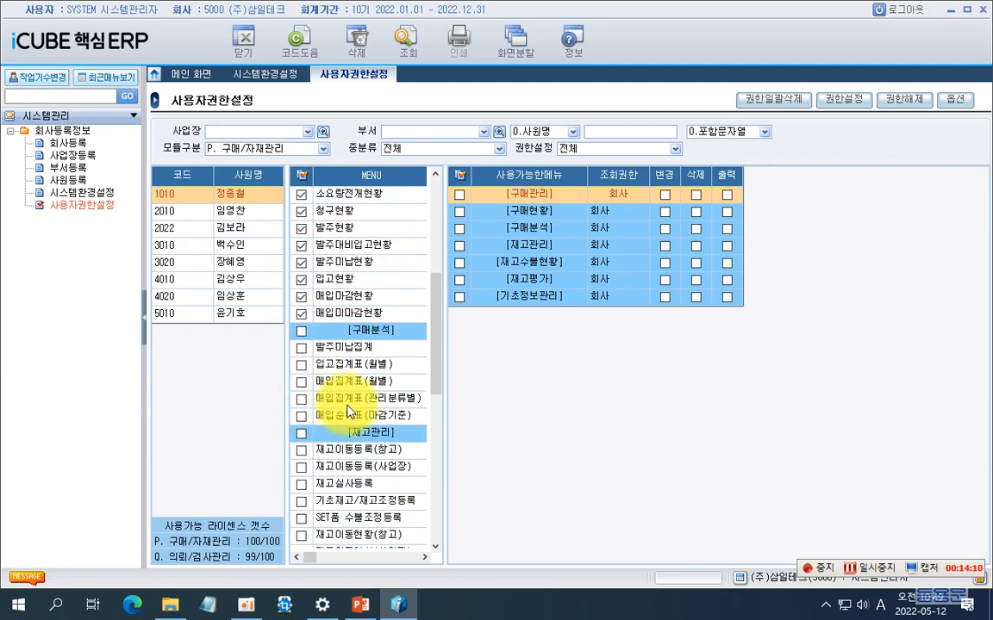
left_click(301, 332)
left_click(301, 433)
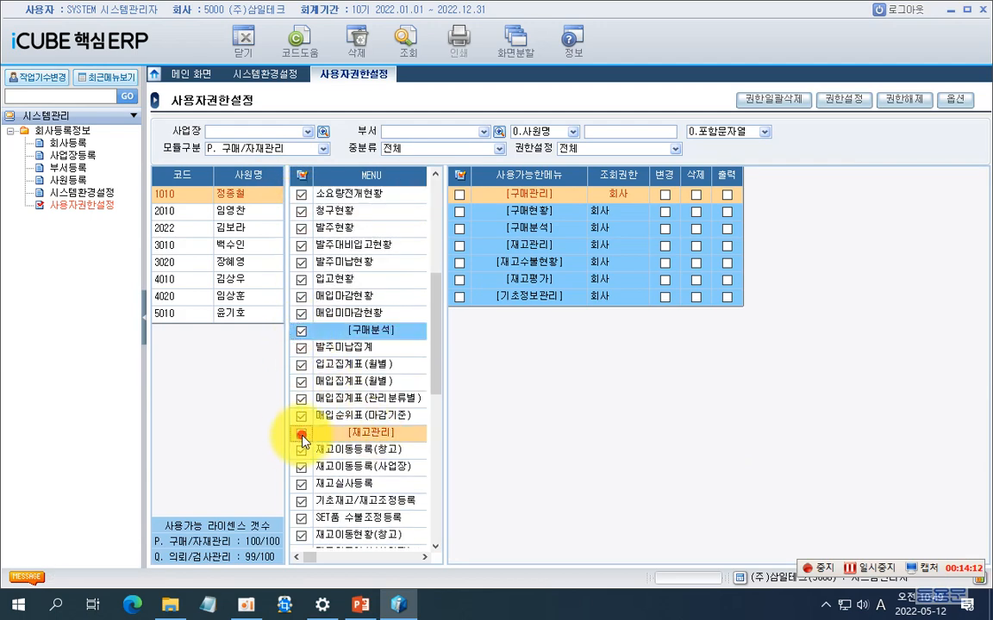
- Mark the 재고수불현황, 재고평가 and 기초정보관리 groups and grant the first employee the marked 구매/자재관리 menus with 조회권한 회사
scroll(299, 413, "down", 5)
left_click(301, 365)
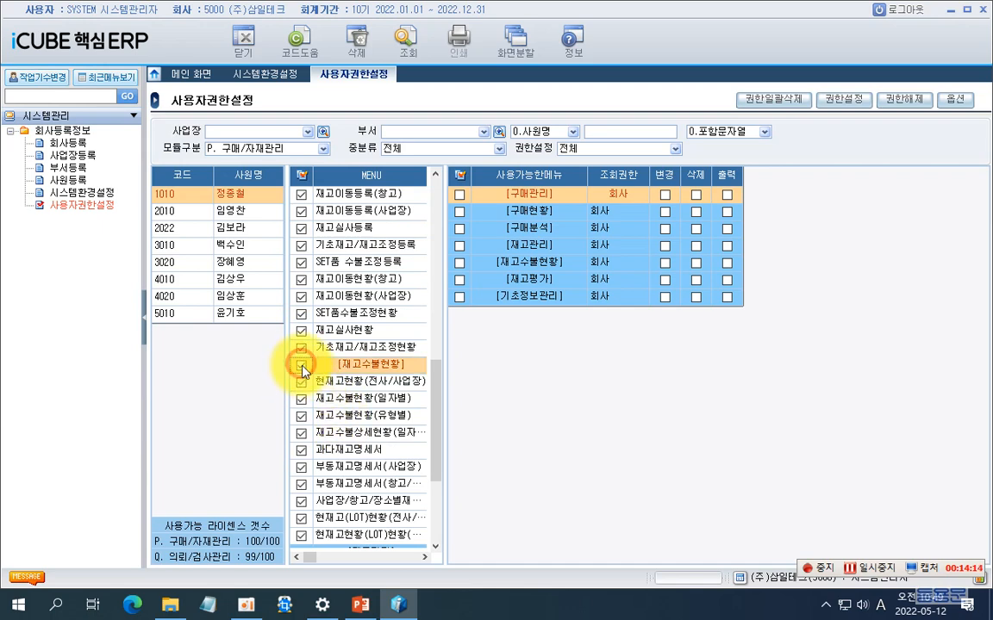
scroll(299, 379, "down", 3)
left_click(301, 385)
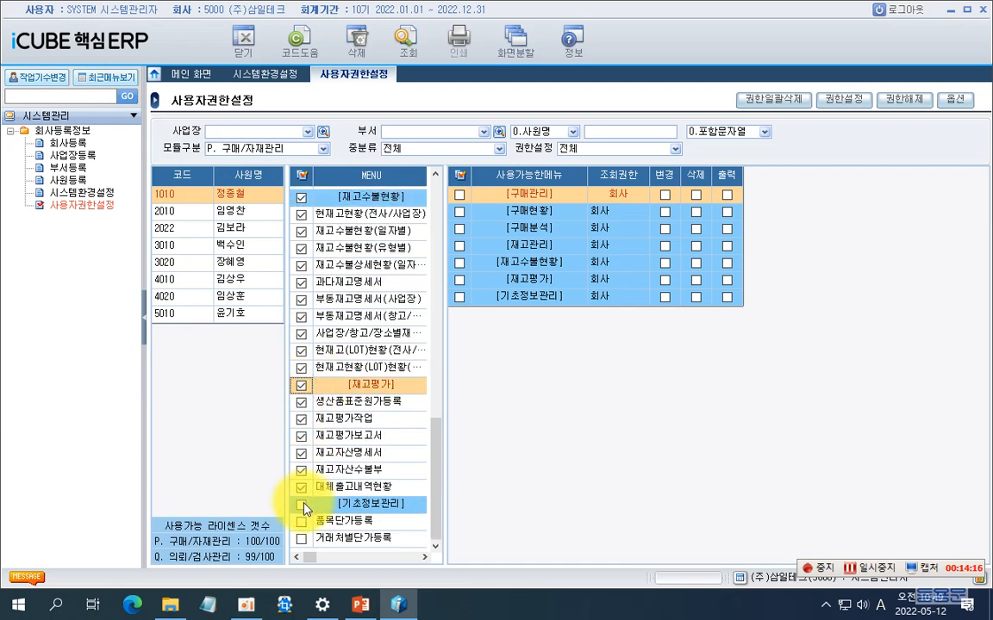
left_click(301, 505)
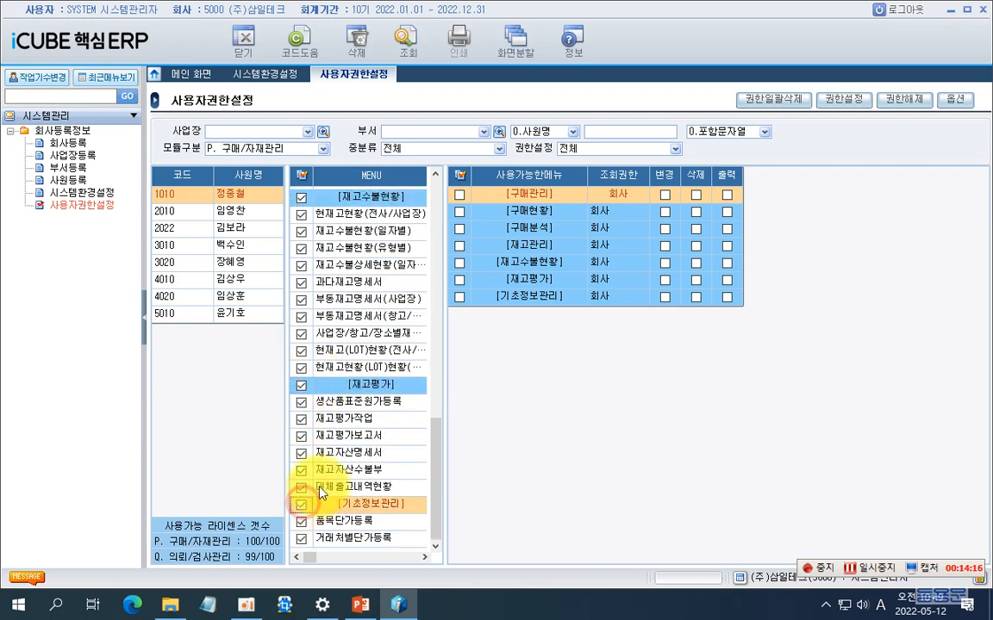
left_click(844, 99)
left_click(457, 327)
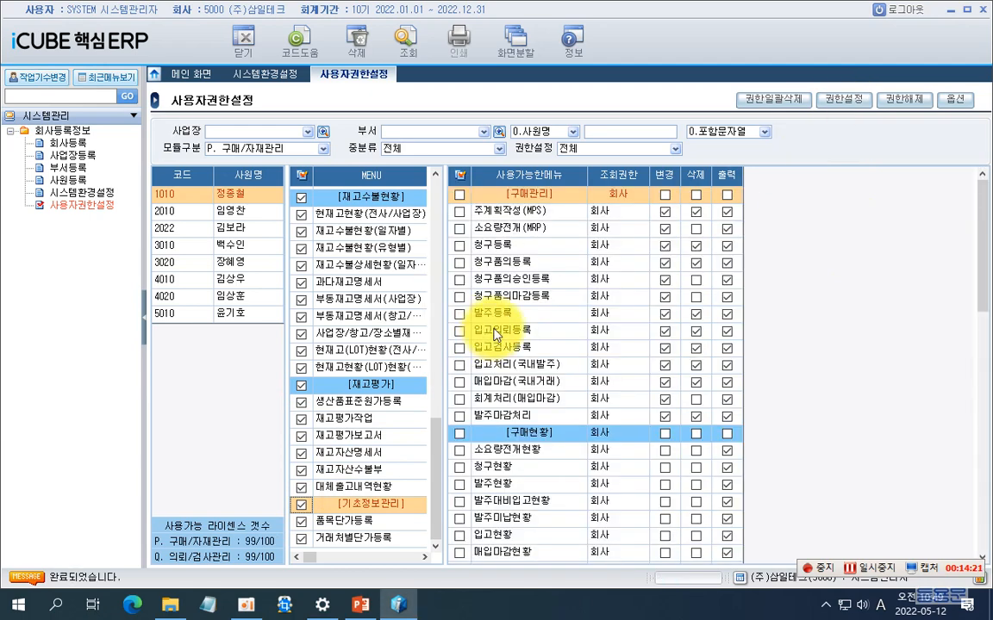
- Switch 모듈구분 to D. 무역관리 and mark the export groups 구매승인서(수출), LOCAL L/C(수출), MASTER L/C(수출), 기타(수출) and 수출현황
left_click(323, 148)
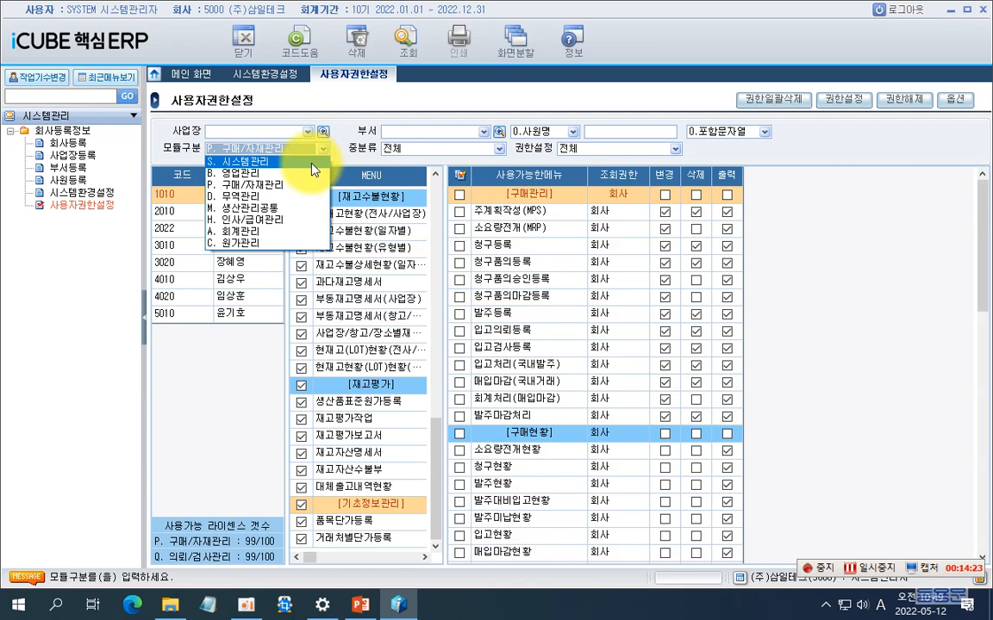
left_click(267, 195)
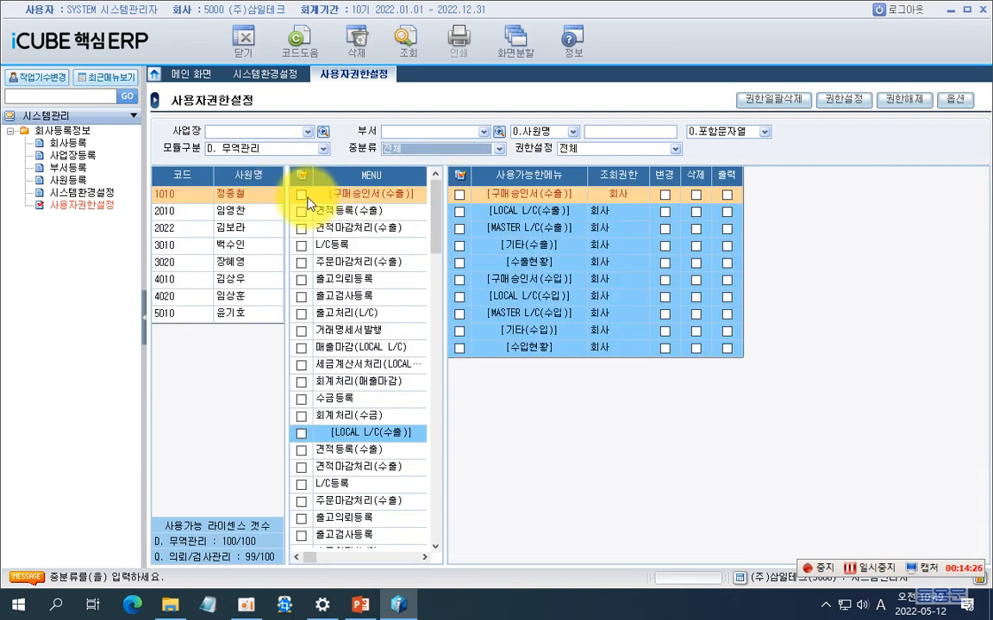
left_click(301, 195)
left_click(300, 434)
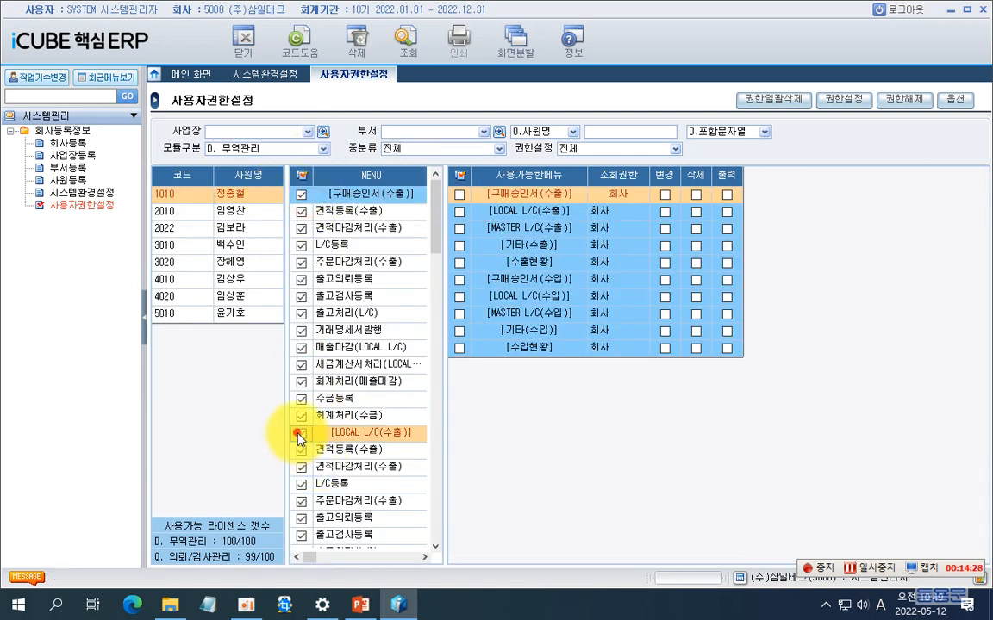
scroll(301, 431, "down", 5)
left_click(301, 417)
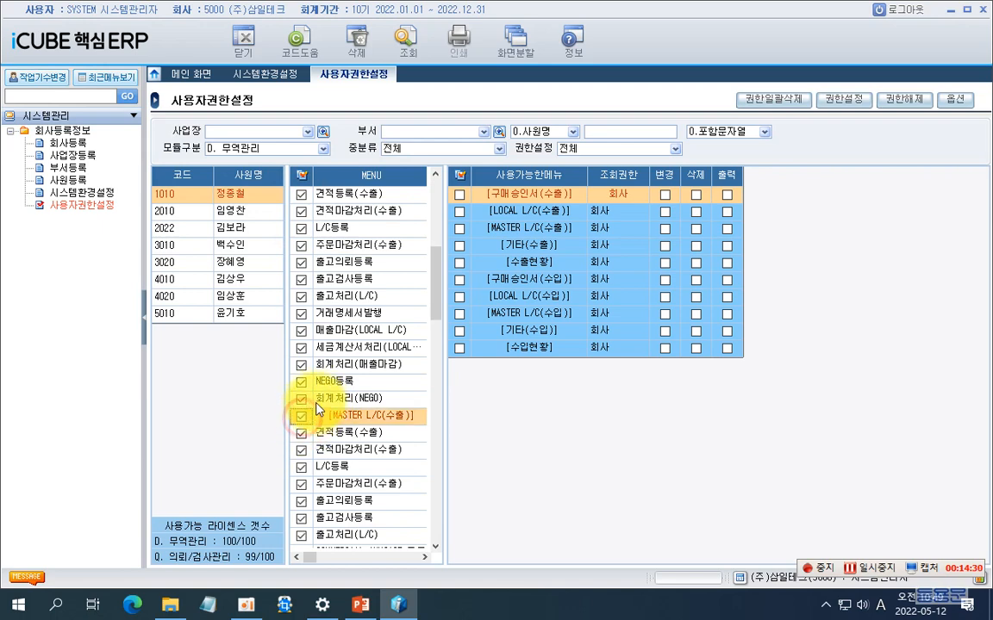
scroll(306, 422, "down", 4)
left_click(301, 456)
scroll(300, 431, "down", 5)
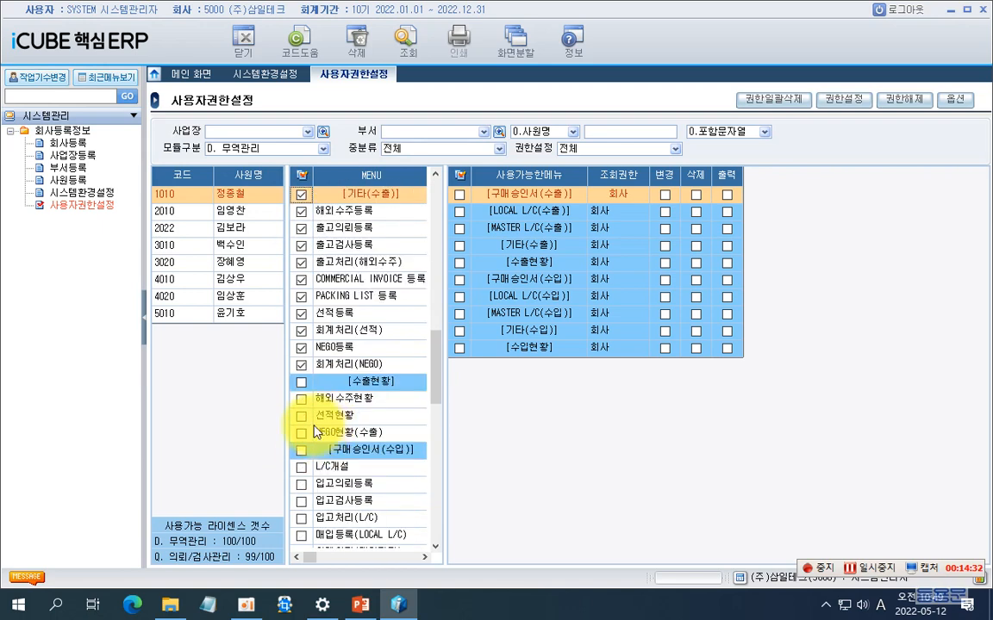
left_click(301, 382)
- Mark the five import groups from 구매승인서(수입) through 수입현황 and grant the first employee the marked 무역관리 menus with 조회권한 회사
scroll(308, 380, "down", 4)
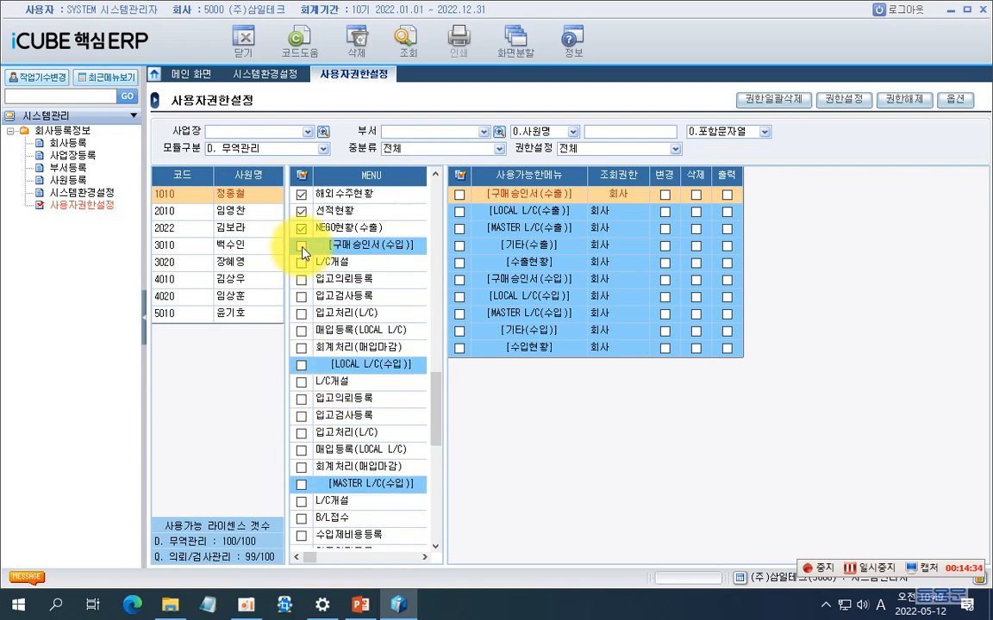
left_click(301, 245)
left_click(302, 367)
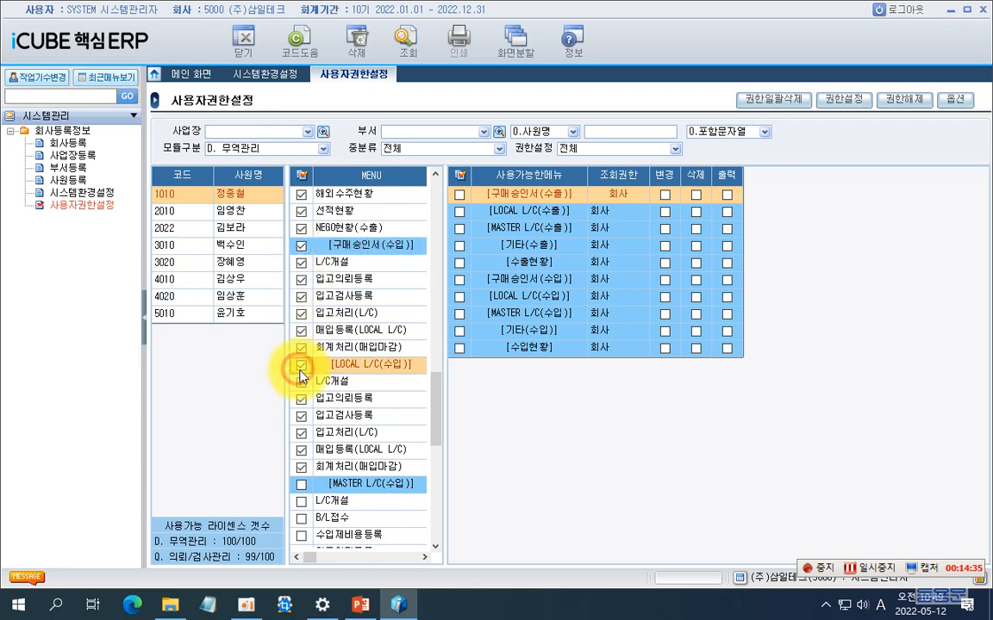
left_click(301, 484)
scroll(304, 454, "down", 5)
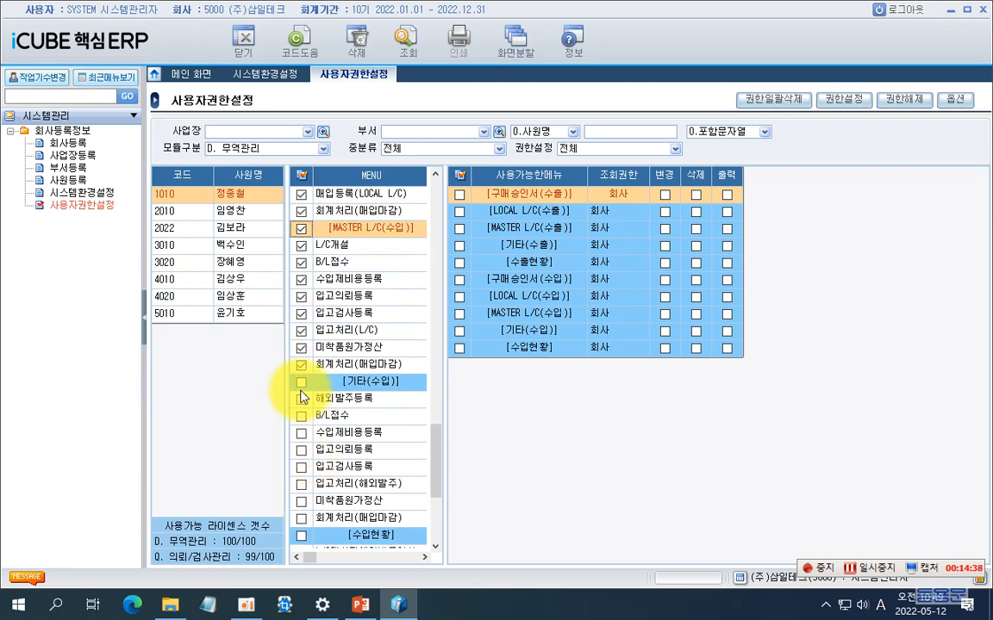
left_click(302, 381)
scroll(302, 383, "down", 4)
left_click(301, 335)
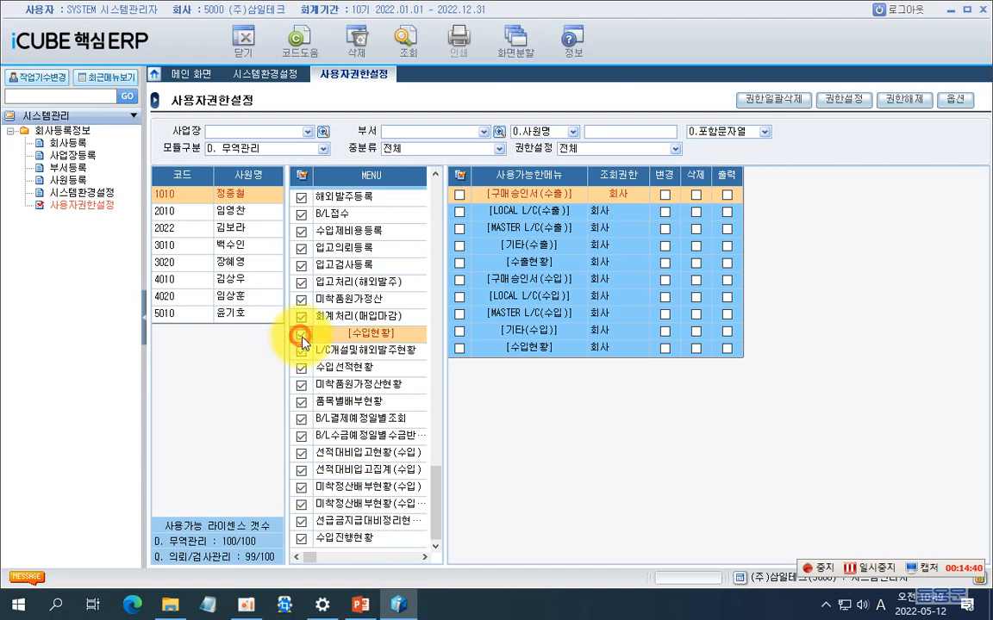
left_click(840, 108)
left_click(461, 327)
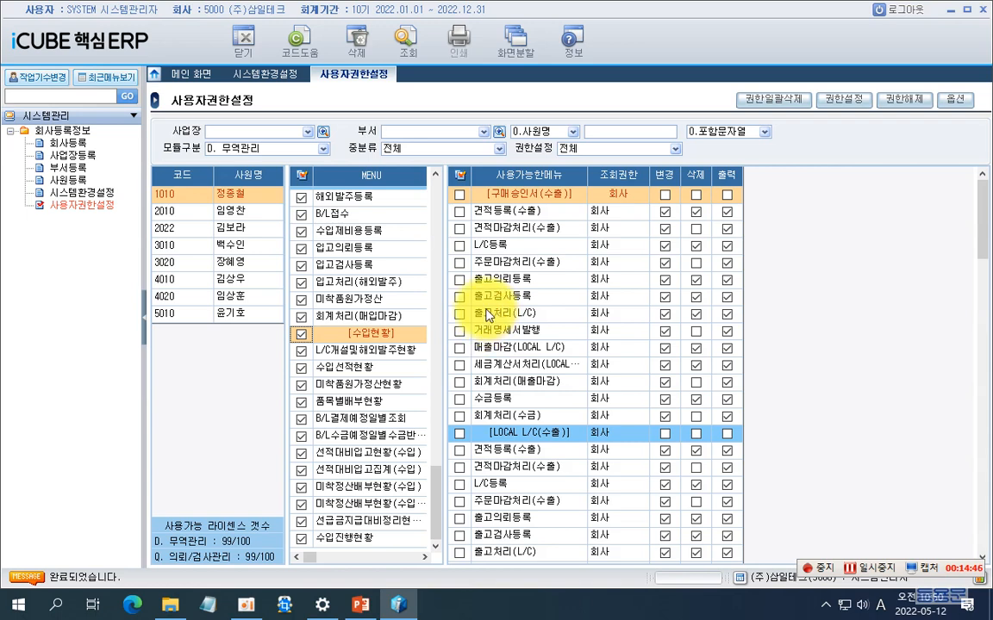
- Switch 모듈구분 to M. 생산관리공통 and mark its 생산관리, 외주관리, 재공관리 and 생산/외주/재공현황 menu groups
left_click(322, 148)
left_click(274, 211)
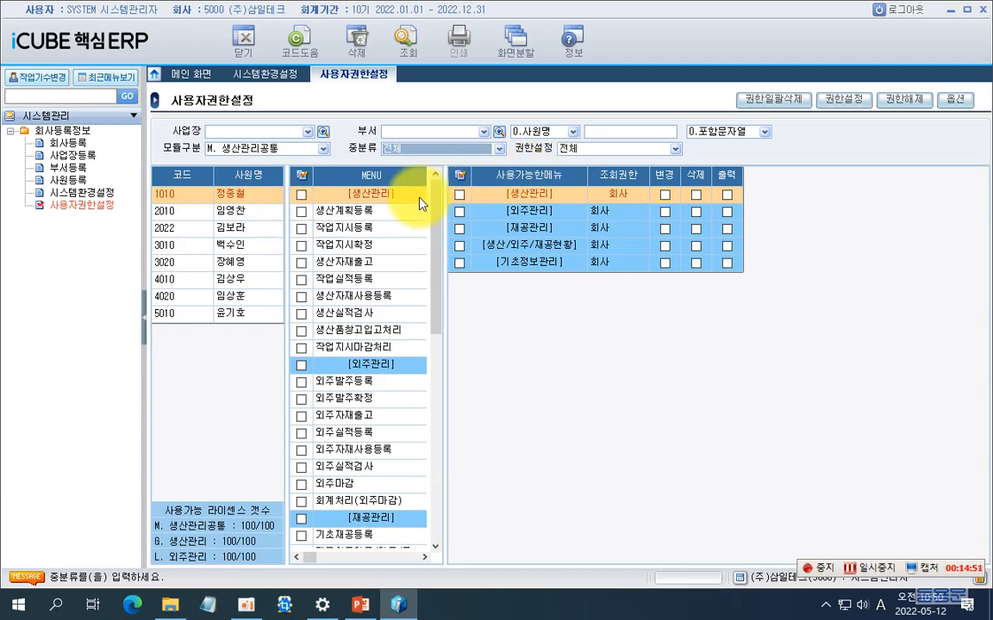
left_click(301, 195)
left_click(298, 368)
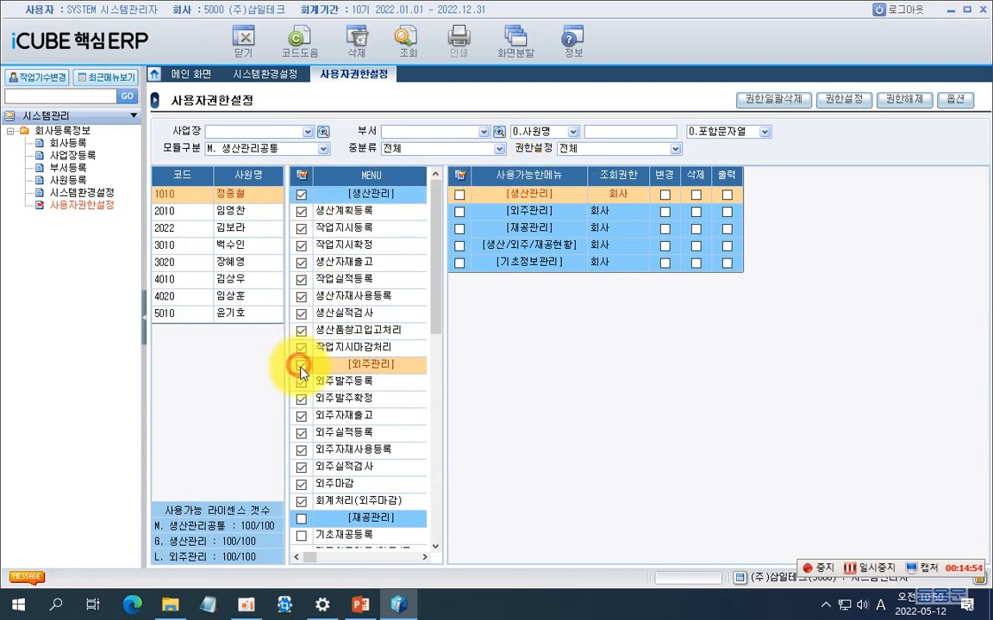
scroll(297, 368, "down", 4)
left_click(300, 313)
left_click(301, 381)
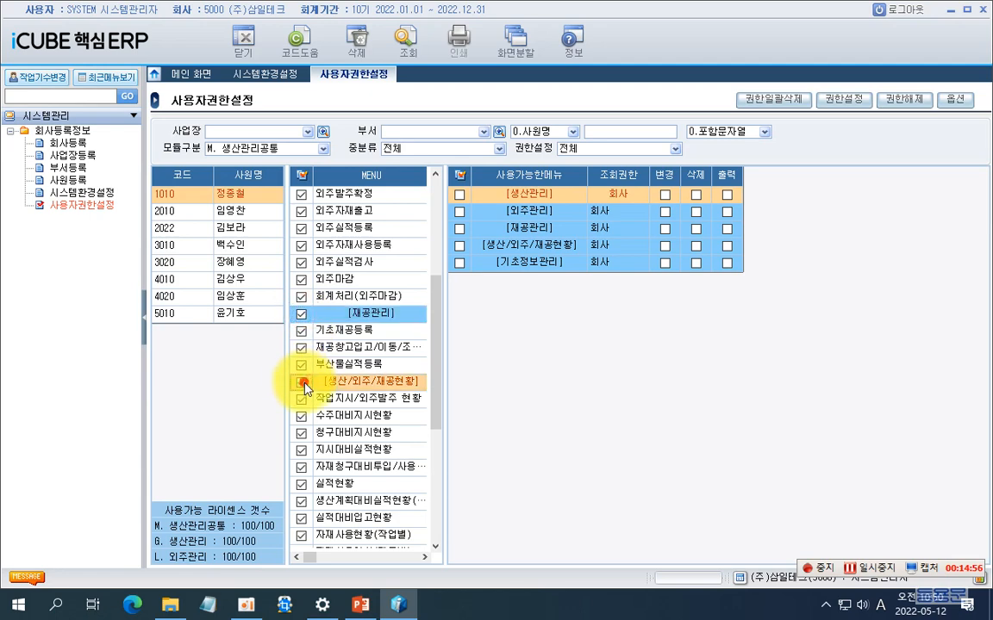
- Mark the 기초정보관리 group and grant the first employee the marked 생산관리공통 menus with 조회권한 회사
scroll(299, 375, "down", 4)
scroll(311, 416, "down", 1)
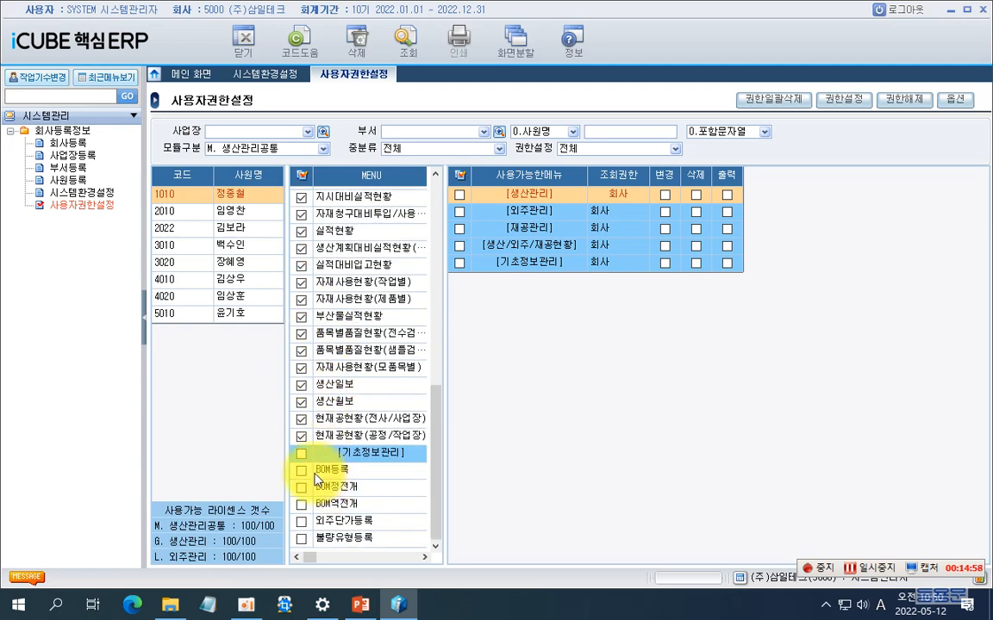
left_click(302, 454)
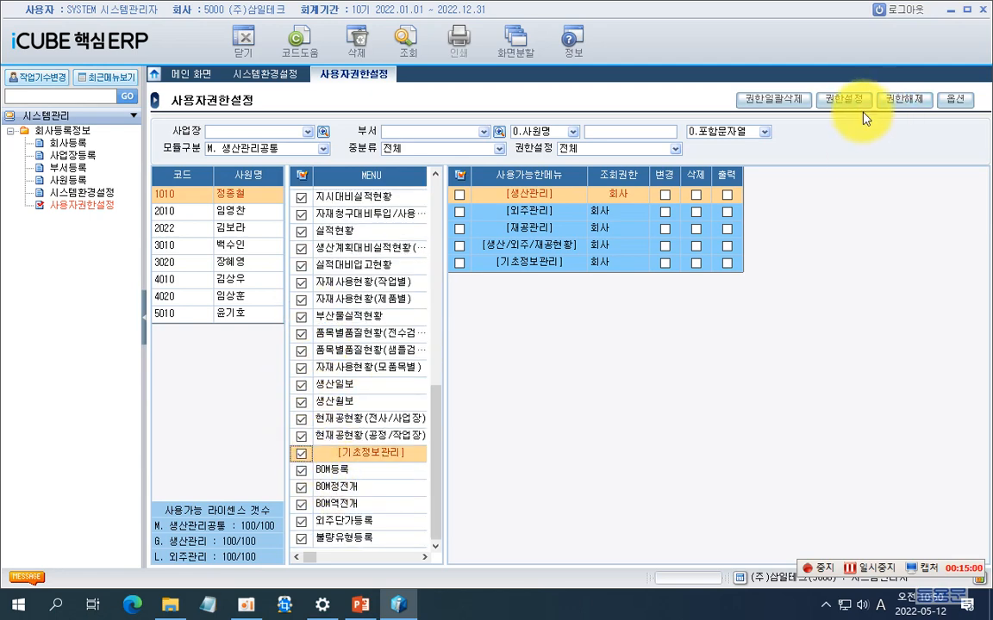
left_click(840, 101)
left_click(459, 327)
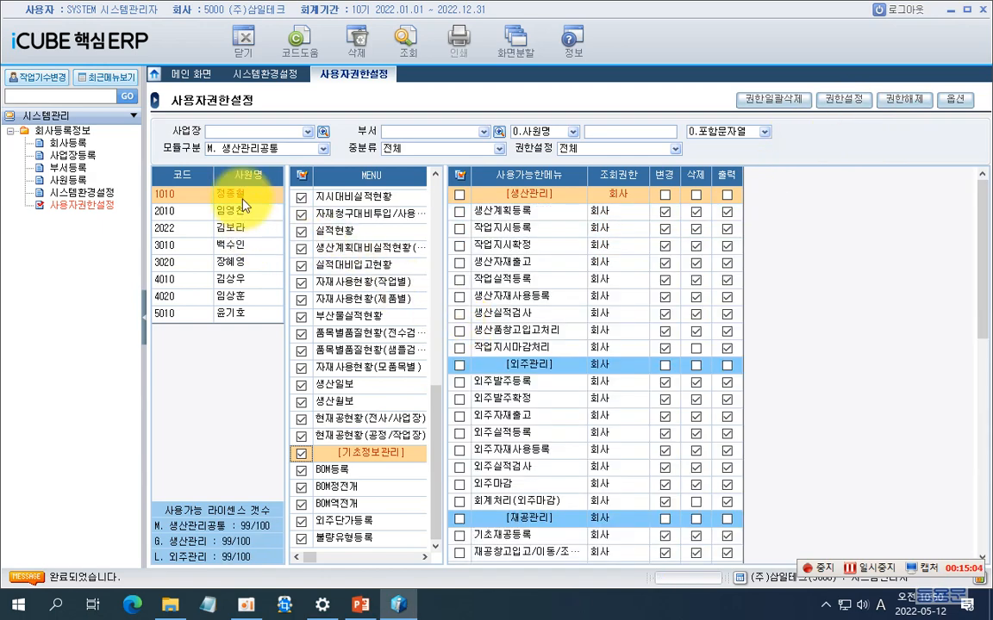
- Switch 모듈구분 to H. 인사/급여관리 and mark its 기초환경설정, 인사관리 and 급여관리 menu groups
left_click(326, 148)
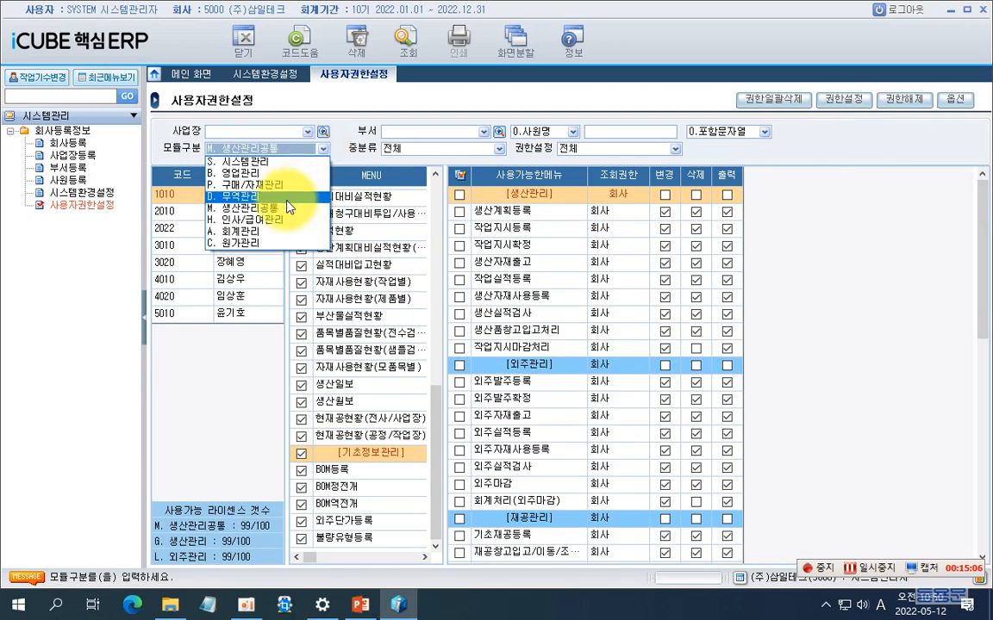
left_click(260, 221)
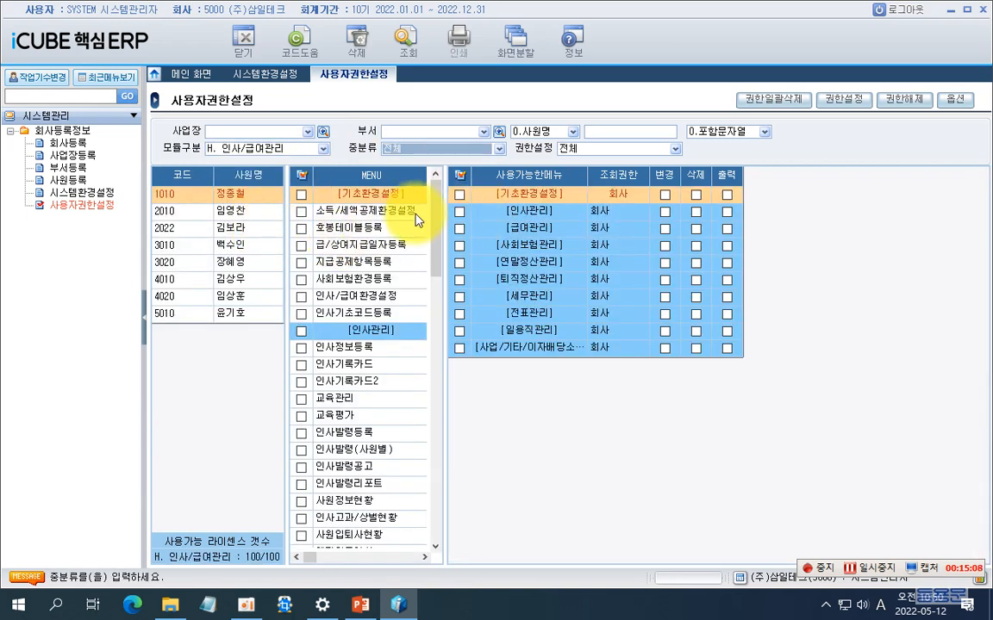
left_click(299, 196)
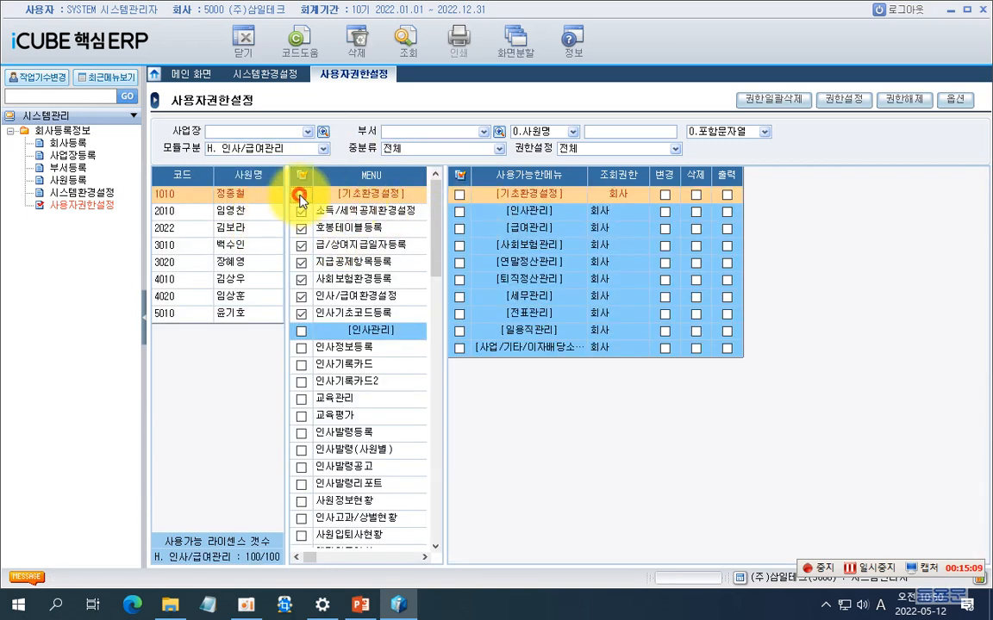
left_click(301, 331)
scroll(289, 365, "down", 3)
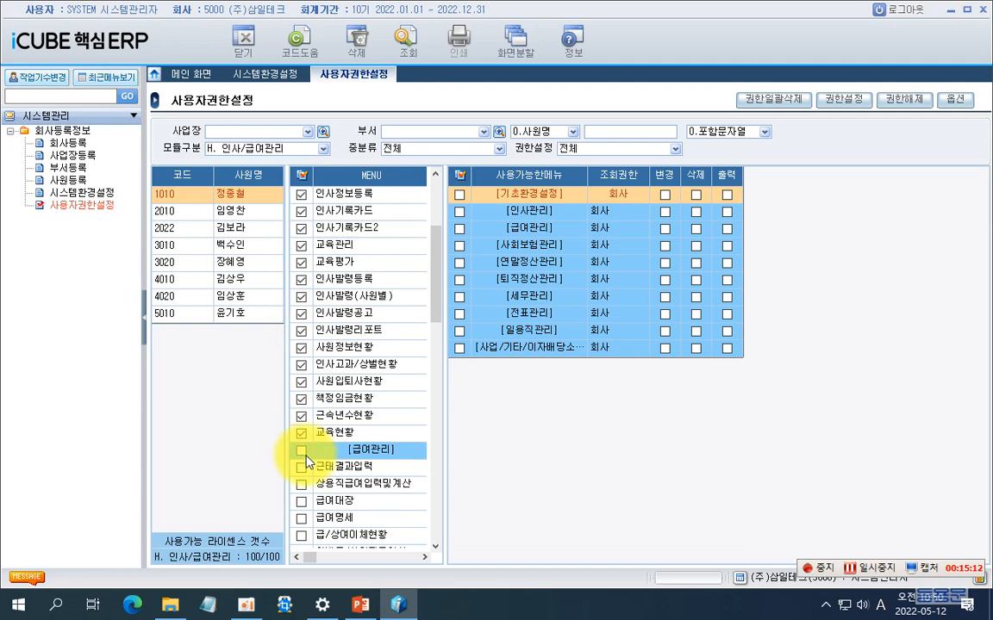
left_click(301, 450)
- Mark the 사회보험관리, 연말정산관리 and 퇴직정산관리 menu groups of the 인사/급여관리 module
scroll(308, 444, "down", 8)
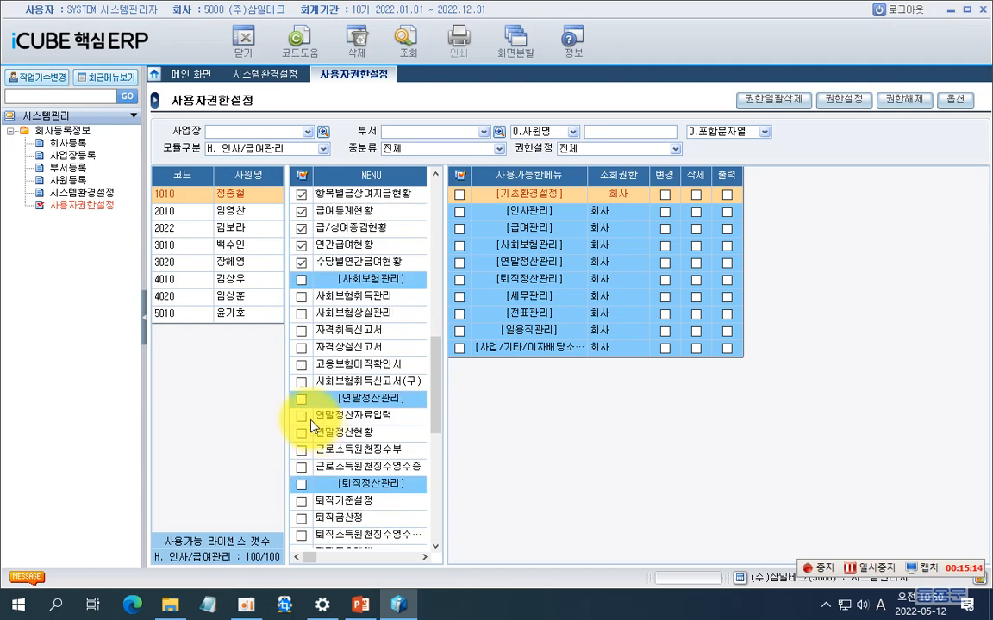
left_click(301, 279)
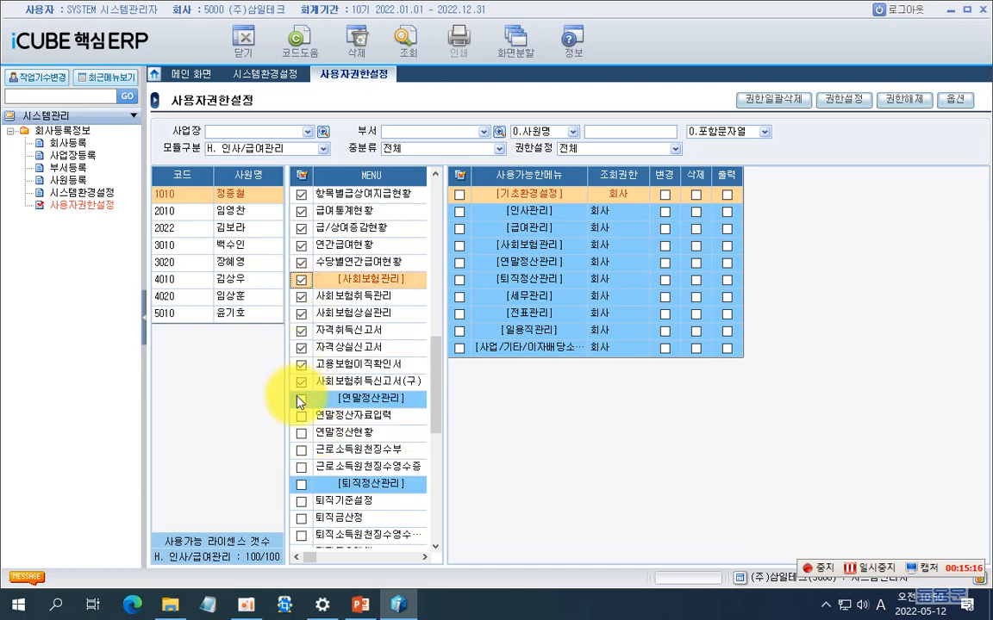
left_click(301, 399)
left_click(301, 484)
- Mark the remaining 인사/급여관리 groups: 세무관리, 전표관리, 일용직관리 and the 사업/기타/이자배당 income group
scroll(335, 440, "down", 1)
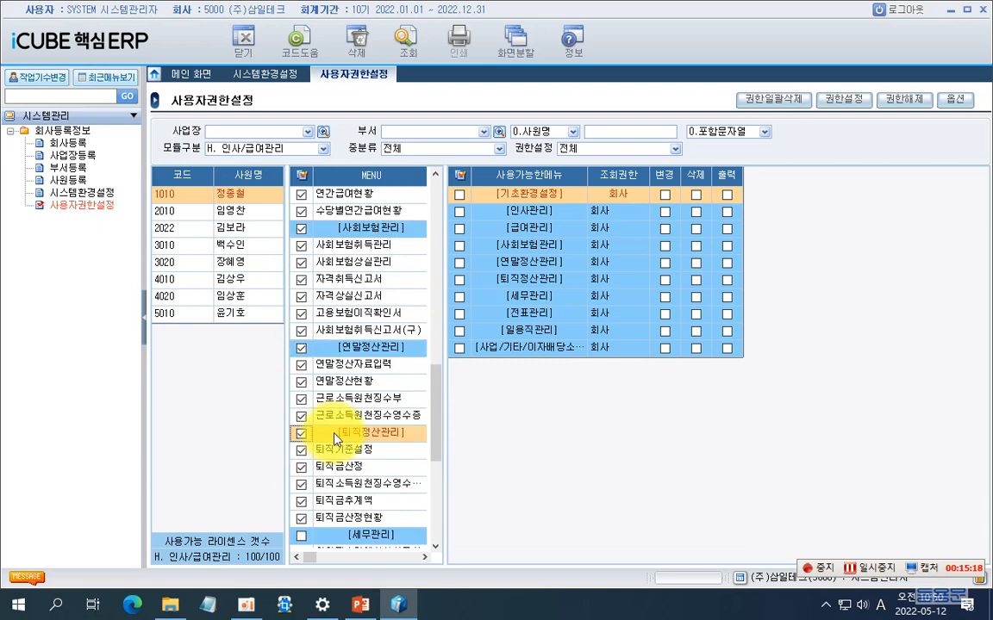
scroll(336, 438, "down", 4)
left_click(301, 330)
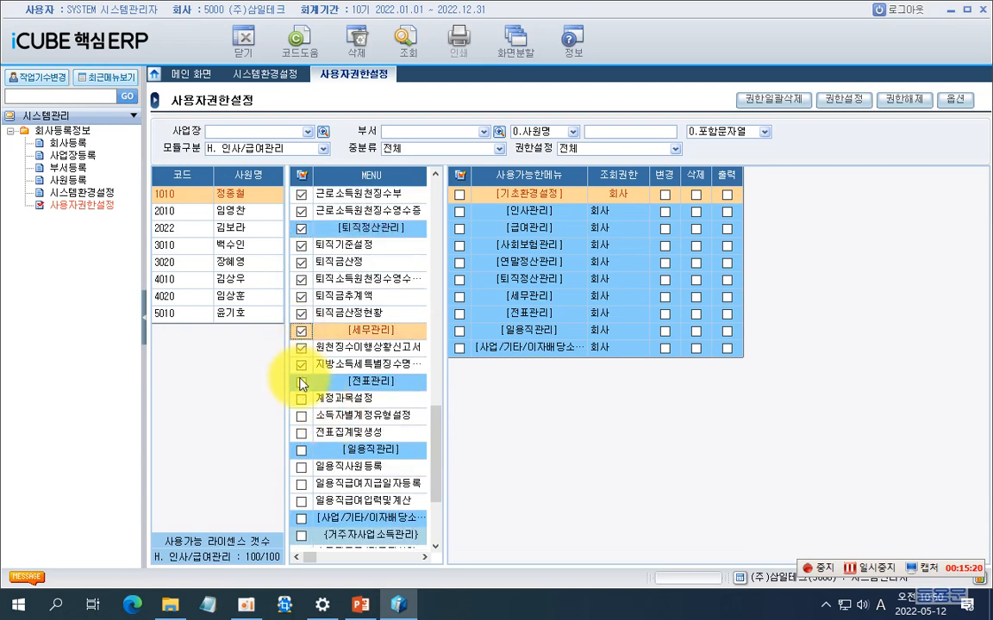
left_click(301, 382)
left_click(300, 450)
scroll(298, 430, "down", 3)
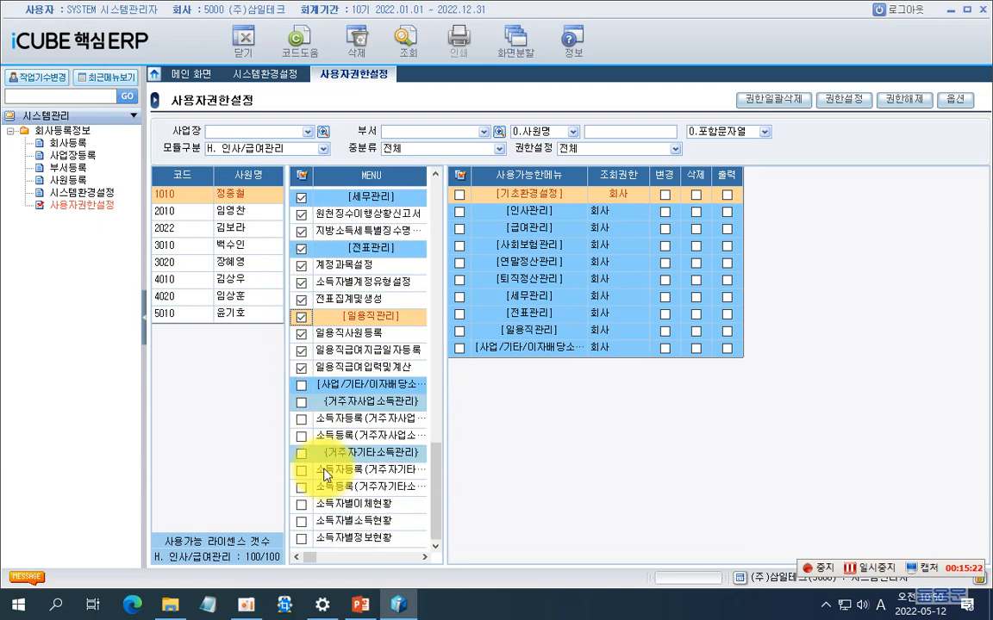
left_click(301, 384)
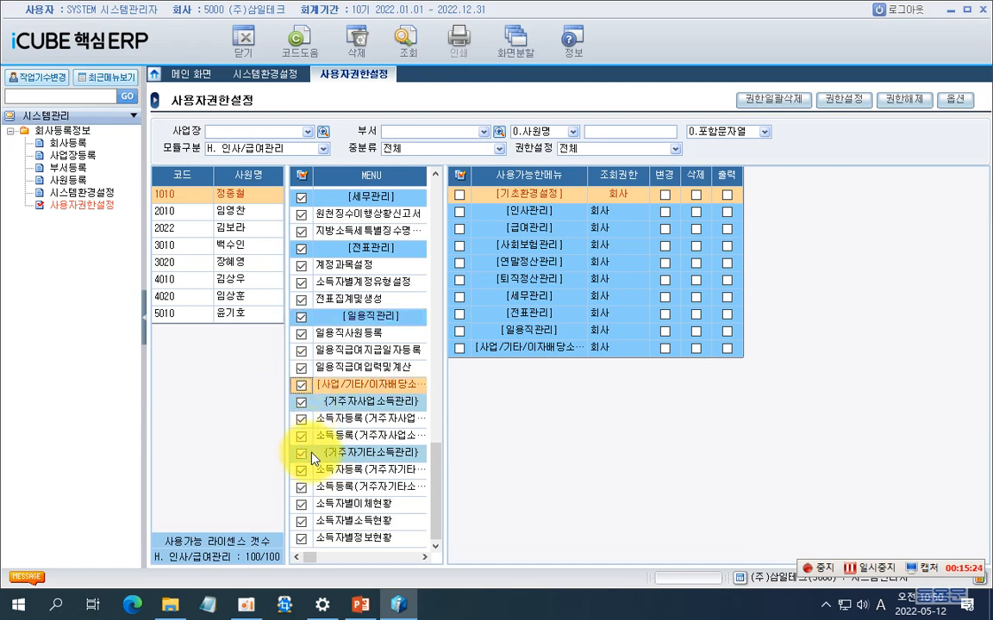
- Grant the first employee the marked 인사/급여관리 menus with 조회권한 회사
left_click(827, 106)
left_click(470, 329)
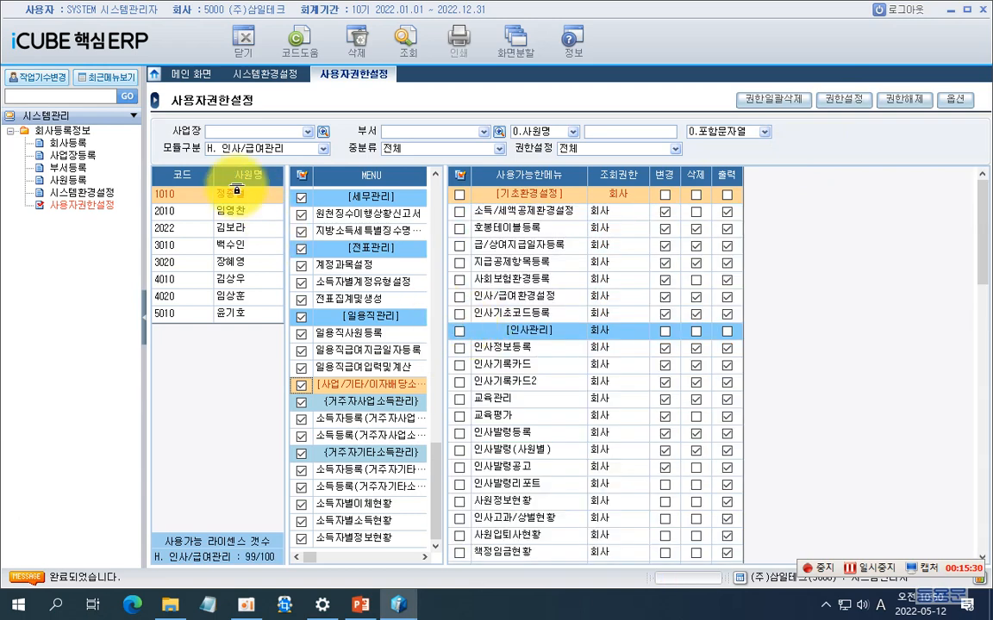
- Switch 모듈구분 to A. 회계관리 and mark its 전표/장부관리, 결산/재무제표관리 and 자금관리 menu groups
left_click(324, 150)
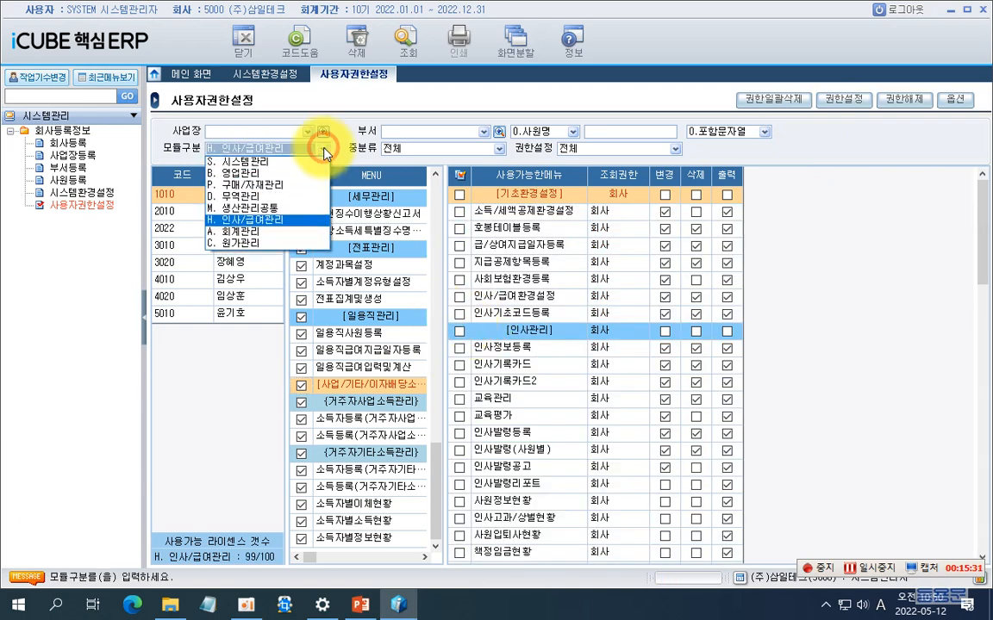
left_click(250, 231)
left_click(301, 196)
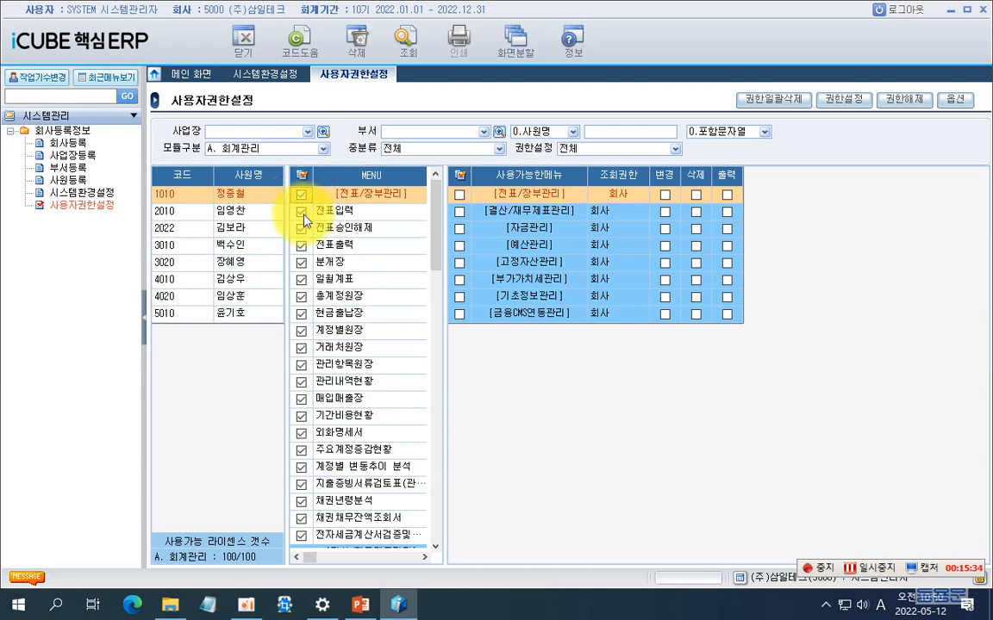
scroll(304, 250, "down", 3)
left_click(301, 401)
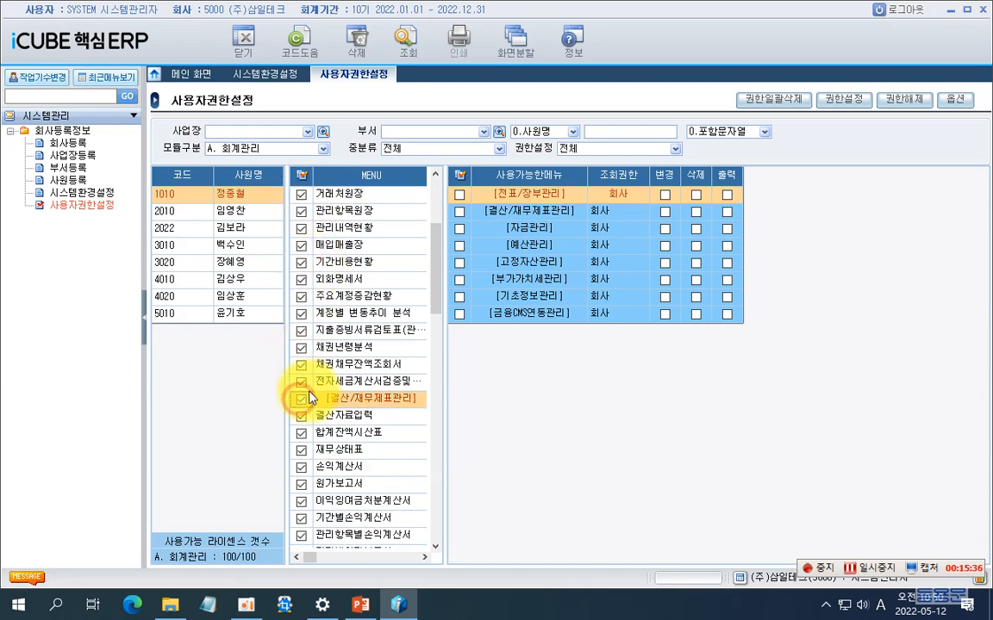
scroll(320, 369, "down", 4)
left_click(301, 400)
- Mark the 예산관리, 고정자산관리 and 부가가치세관리 menu groups of the 회계관리 module
scroll(314, 388, "down", 4)
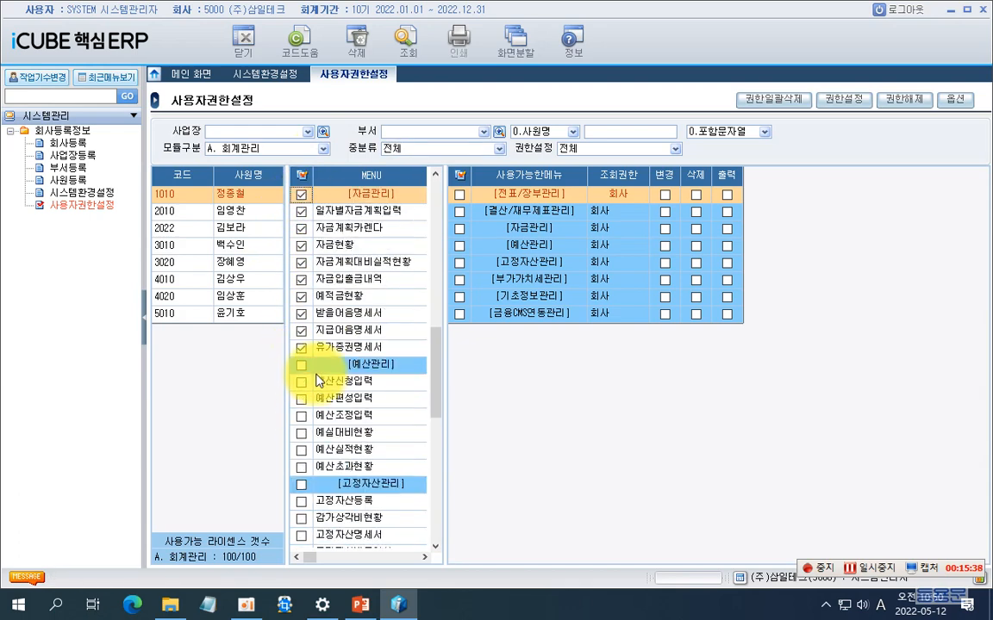
left_click(301, 365)
left_click(301, 485)
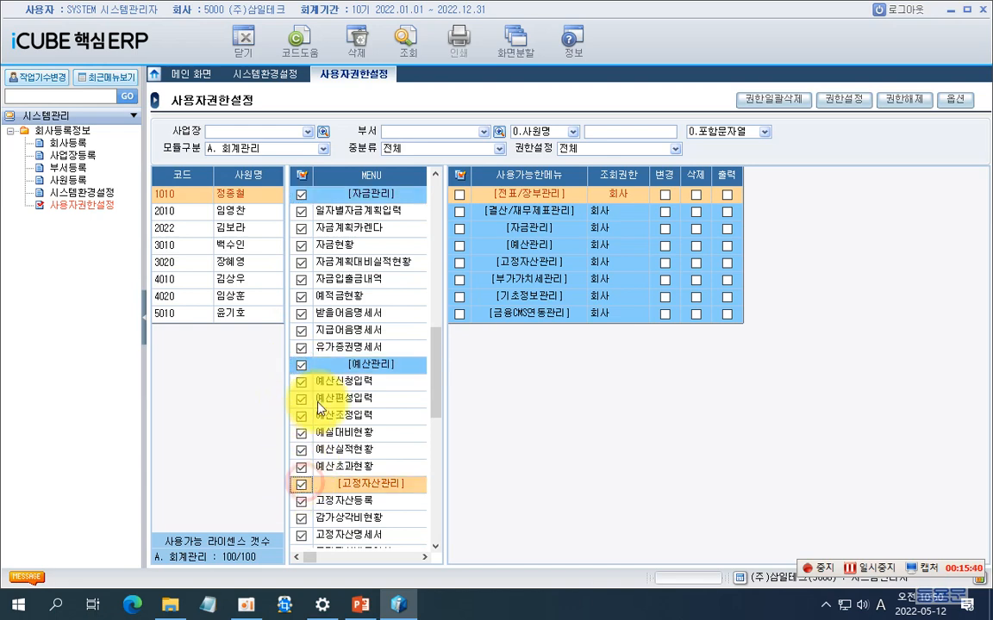
scroll(314, 392, "down", 4)
scroll(320, 388, "down", 5)
scroll(320, 345, "up", 2)
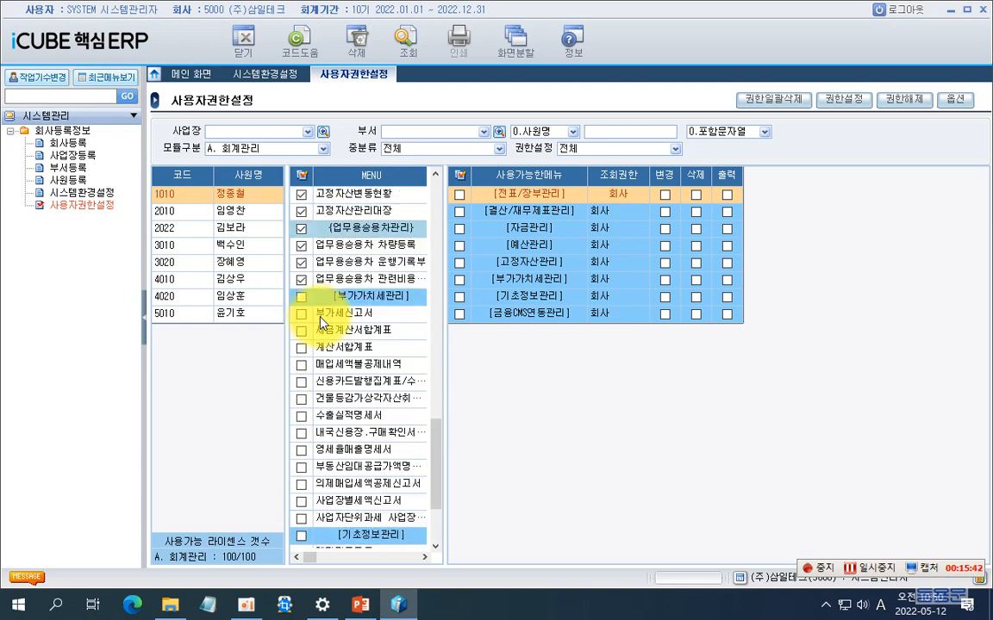
left_click(300, 296)
- Mark the 기초정보관리 and 금융CMS연동관리 groups and grant the first employee the marked 회계관리 menus with 조회권한 회사
scroll(297, 297, "down", 2)
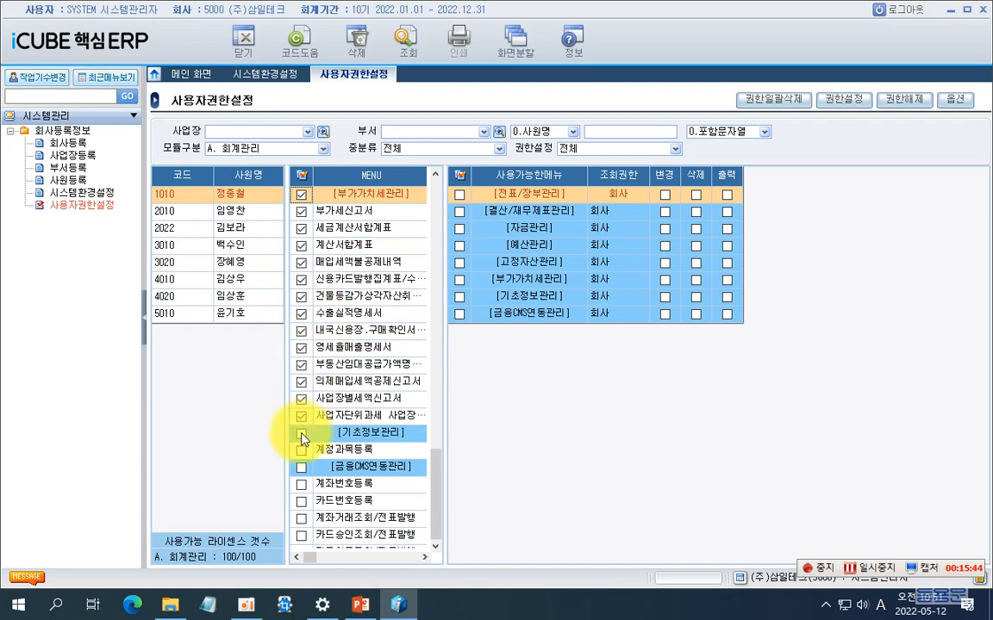
left_click(301, 432)
left_click(300, 467)
scroll(303, 388, "down", 1)
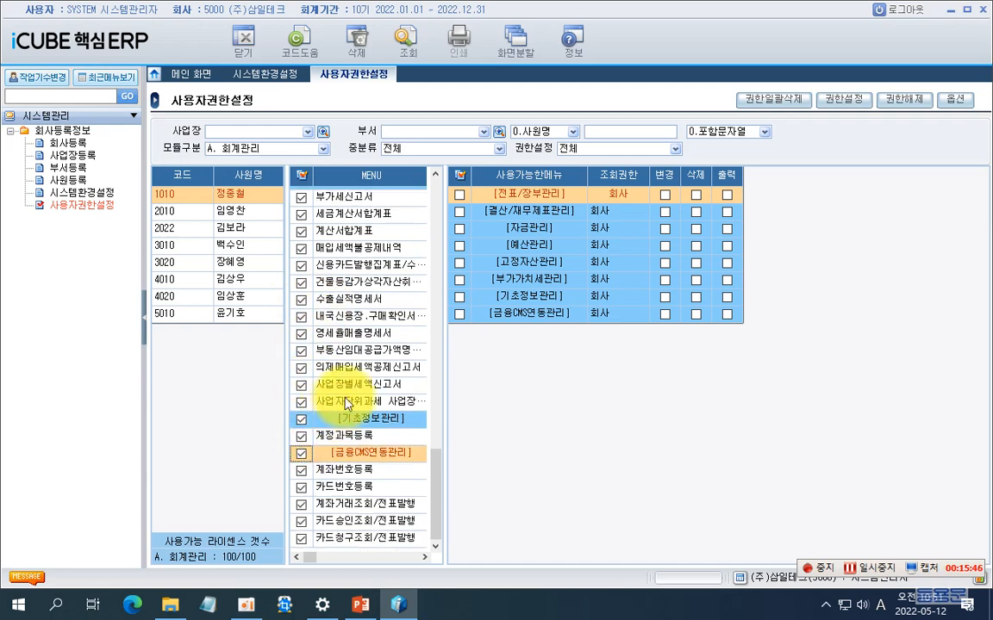
left_click(844, 99)
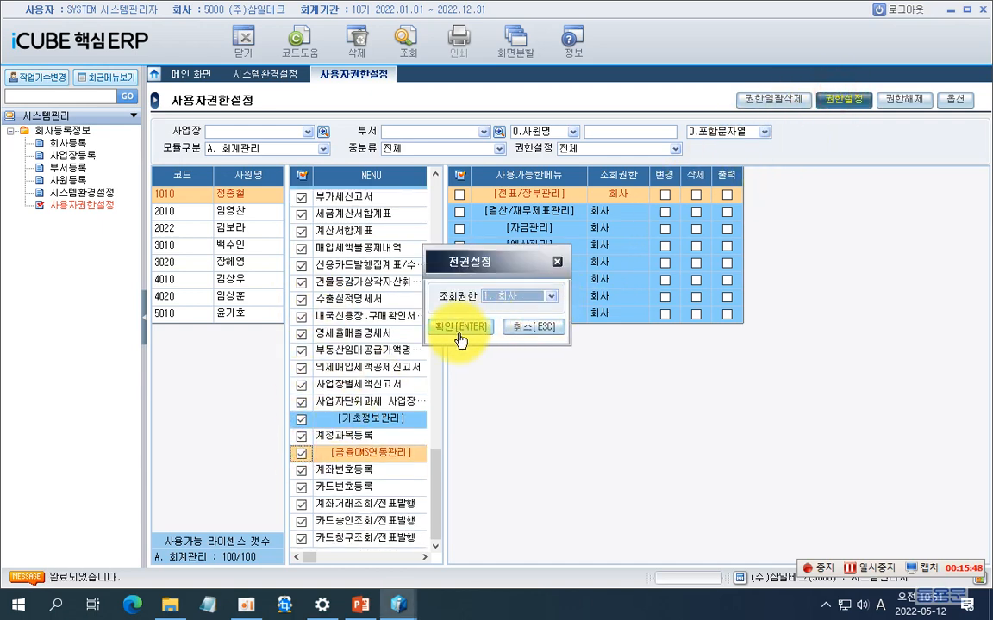
left_click(399, 332)
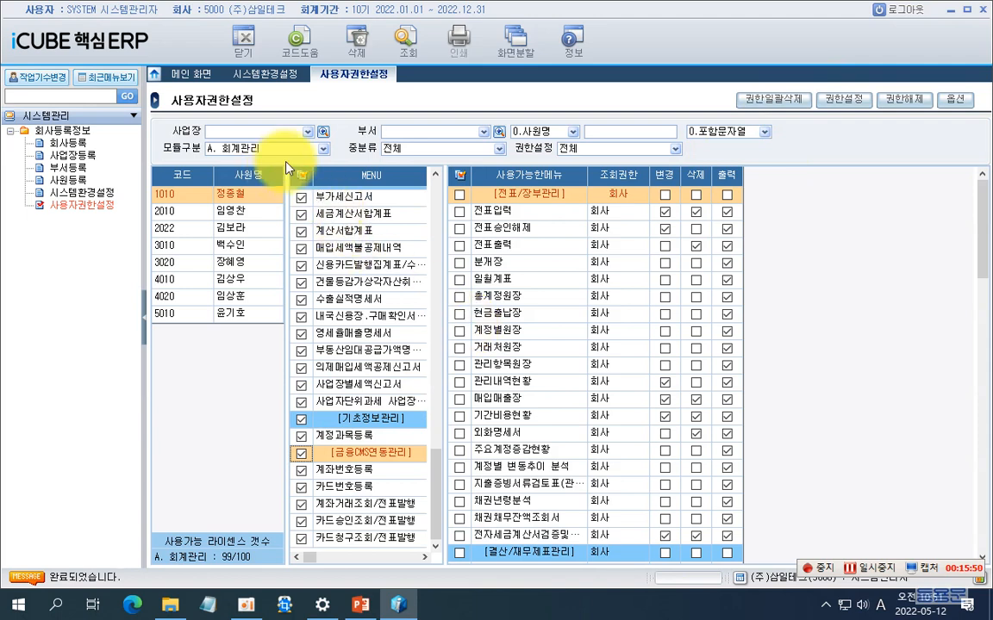
- Switch 모듈구분 to C. 원가관리, mark the 재료비원가관리 group and grant it to the first employee with 조회권한 회사
left_click(323, 150)
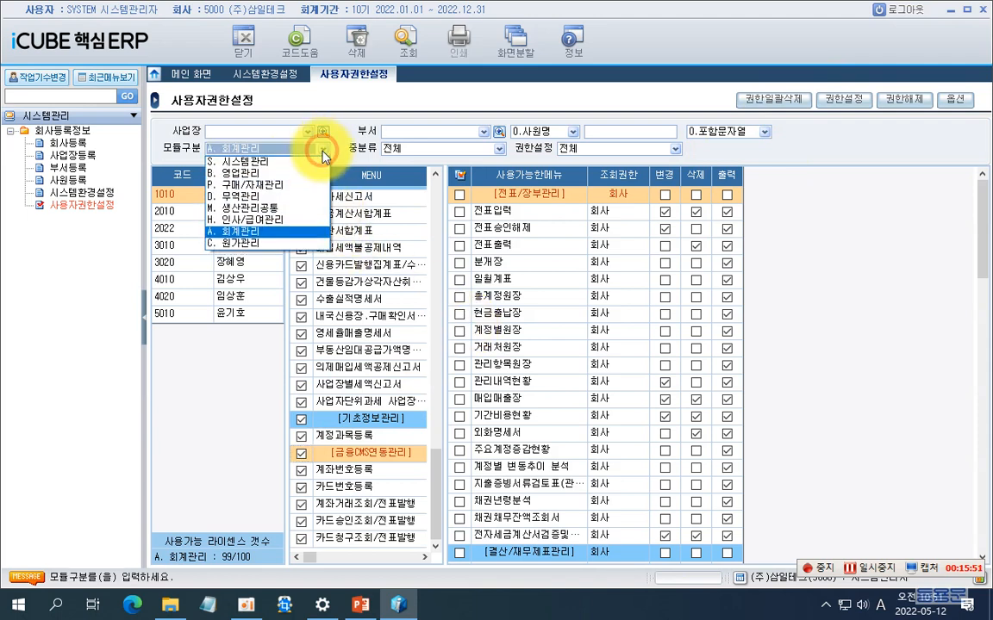
left_click(261, 244)
left_click(301, 194)
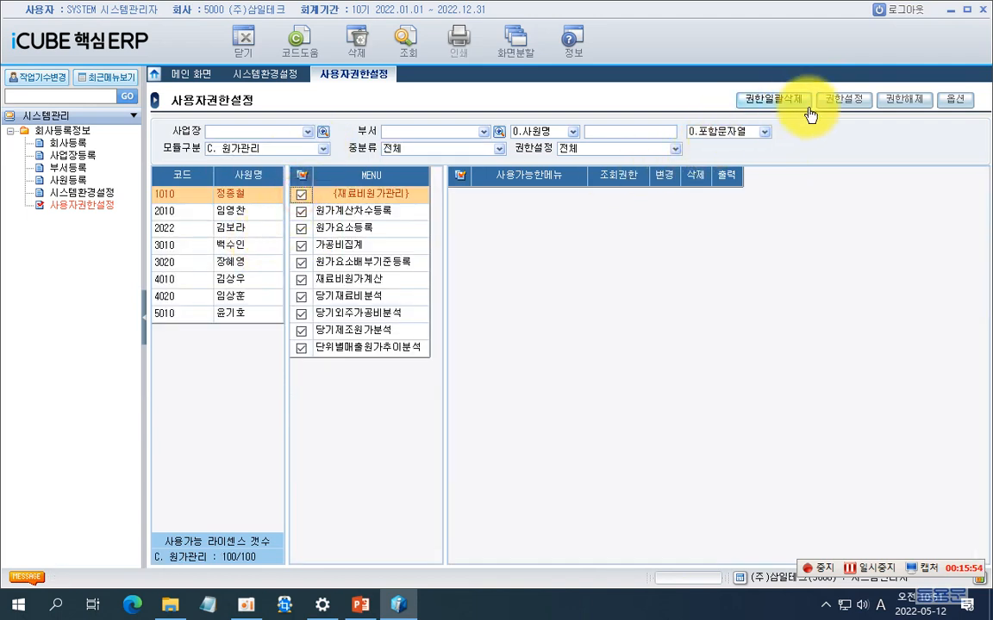
left_click(843, 99)
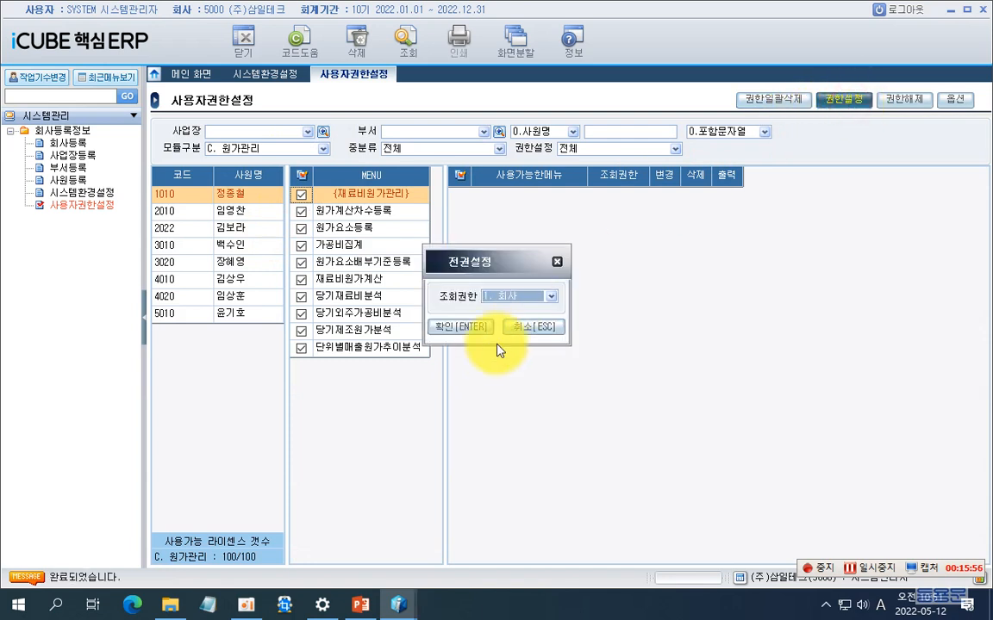
left_click(462, 327)
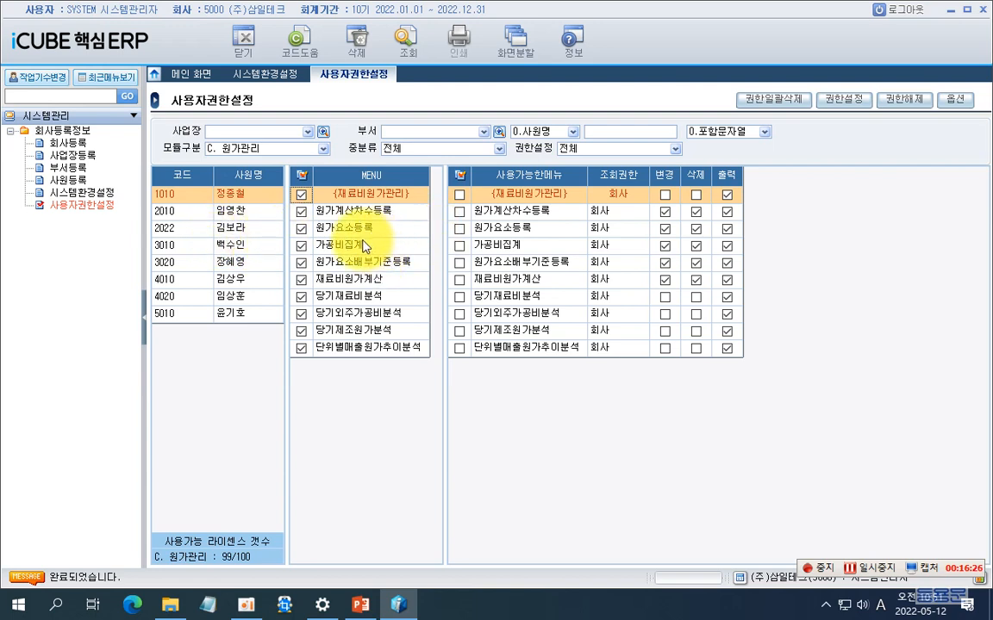
- Copy the first employee's permissions and paste them to the second employee for all modules (전체모듈)
left_click(233, 202)
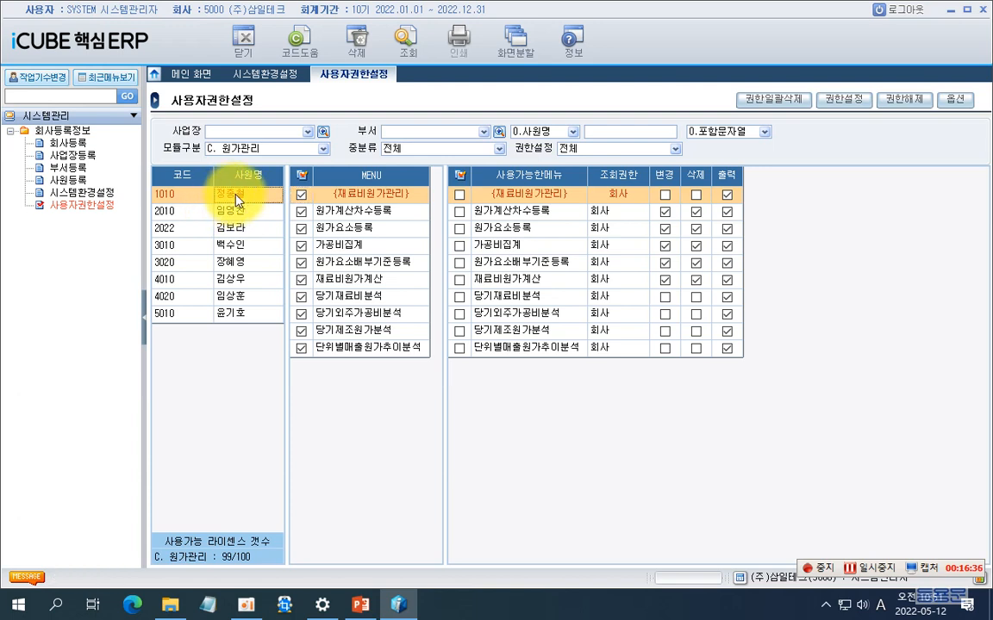
right_click(238, 200)
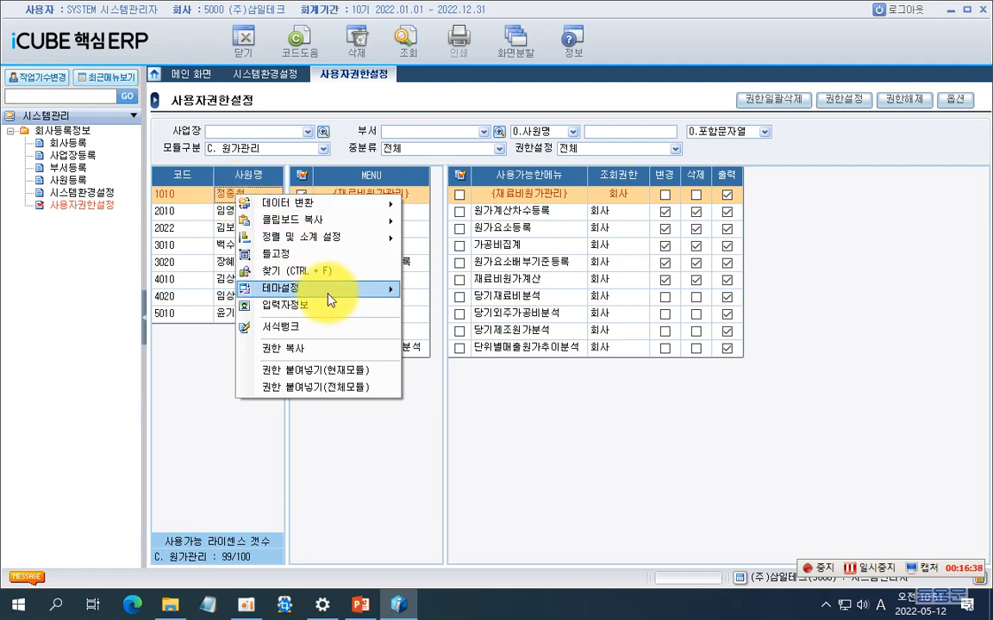
left_click(317, 353)
left_click(238, 217)
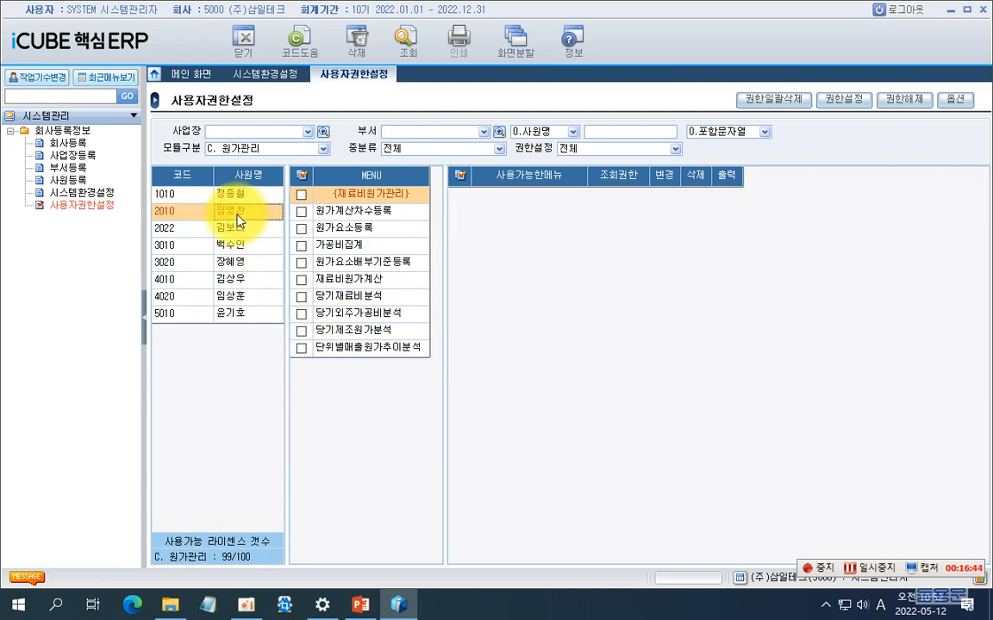
right_click(239, 218)
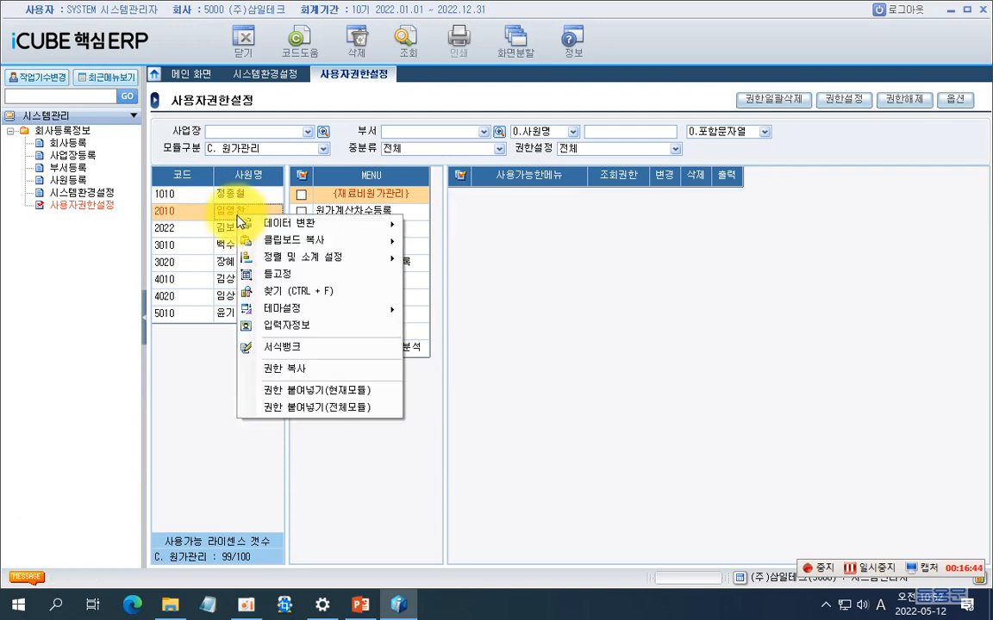
left_click(303, 406)
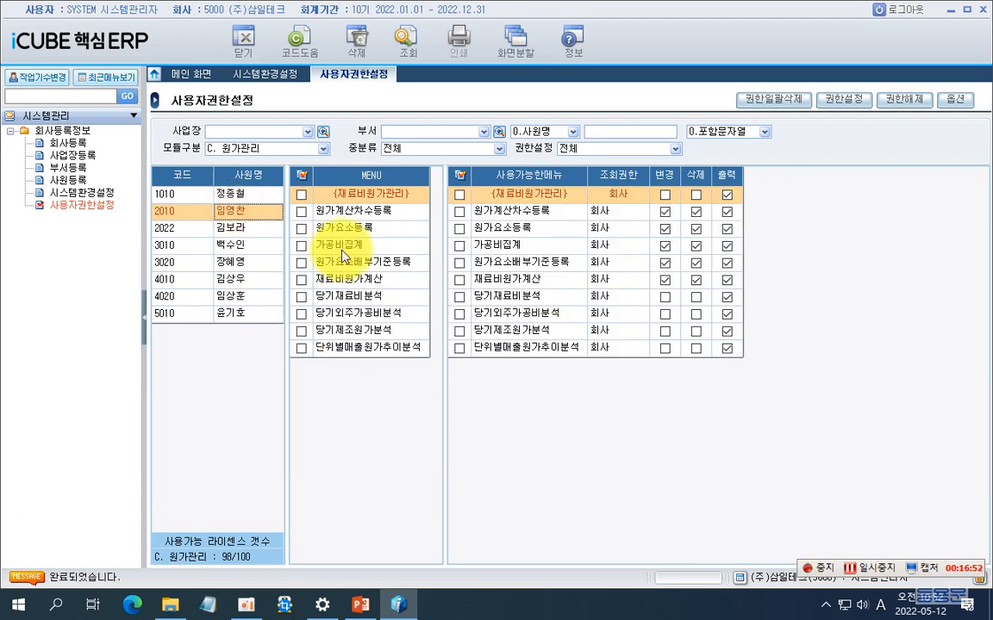
- Switch 모듈구분 to S. 시스템관리 and compare the usable menus of the first and second employees
left_click(322, 150)
left_click(276, 158)
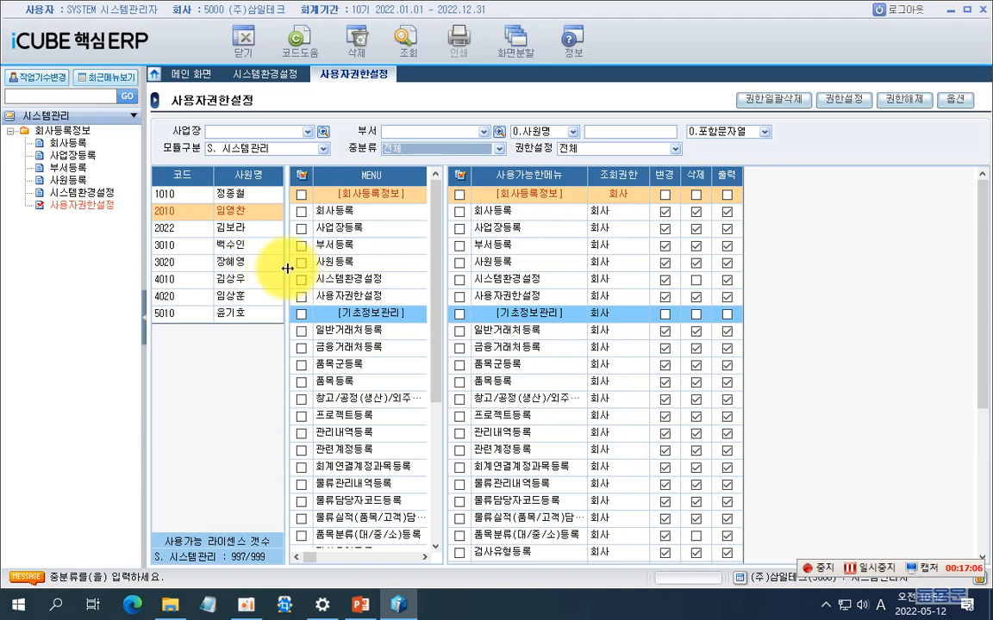
left_click(235, 194)
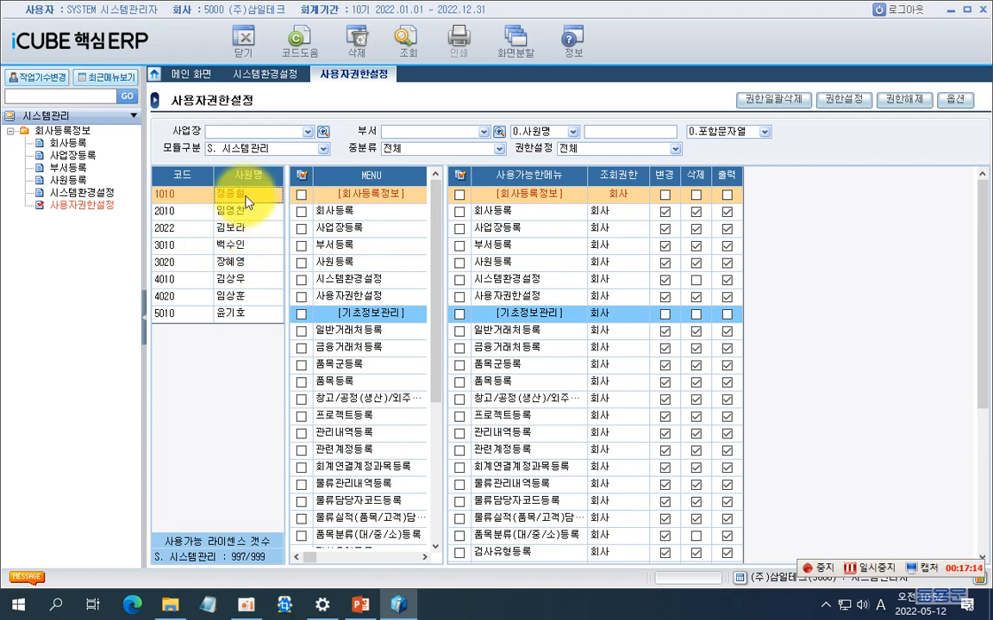
left_click(247, 214)
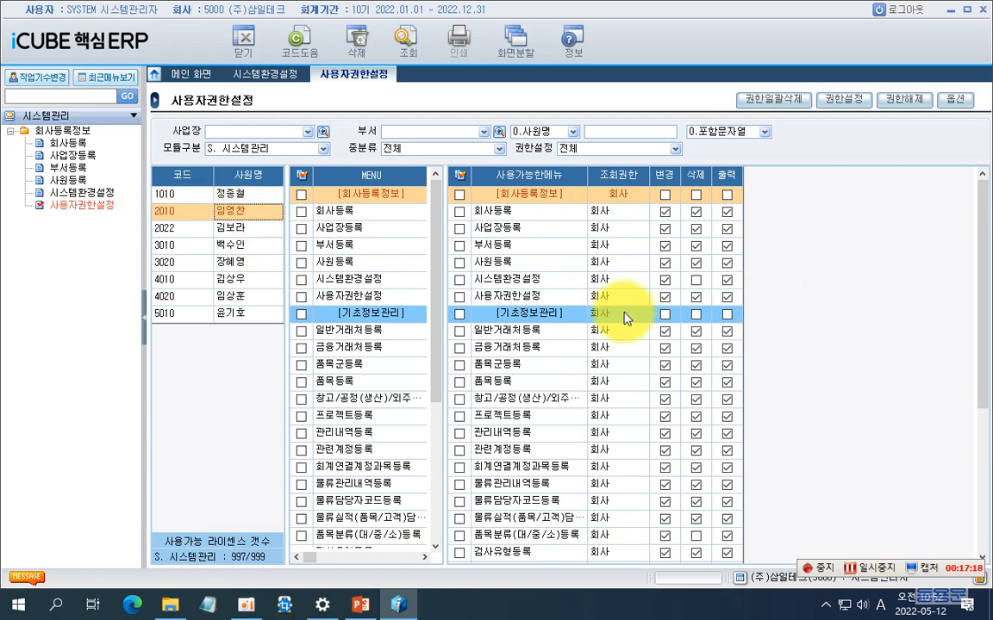
- For the third employee, switch 모듈구분 to H. 인사/급여관리 and mark the 기초환경설정, 인사관리 and 급여관리 menu groups
left_click(253, 228)
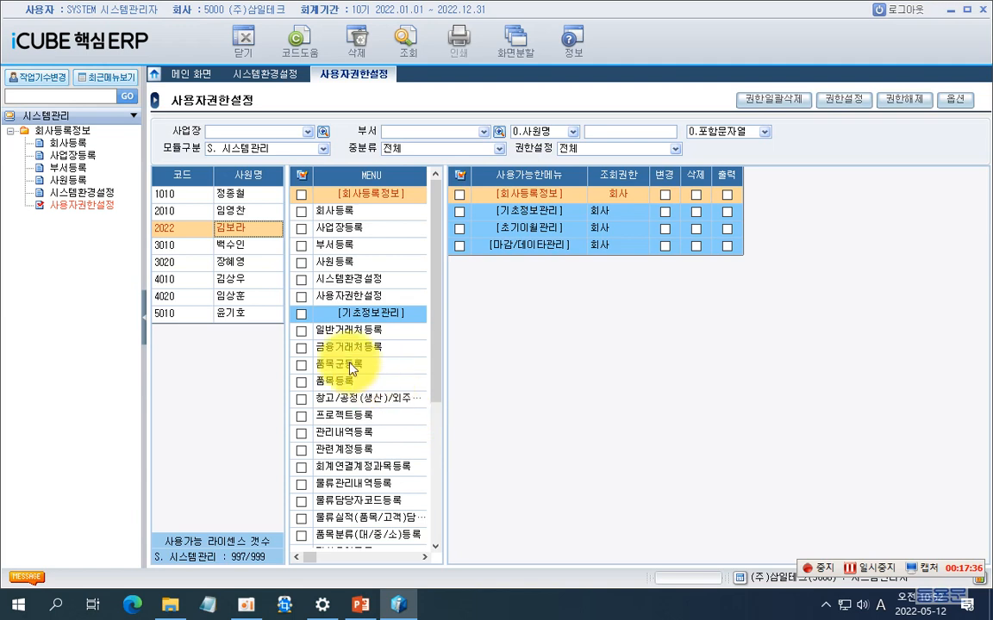
left_click(324, 149)
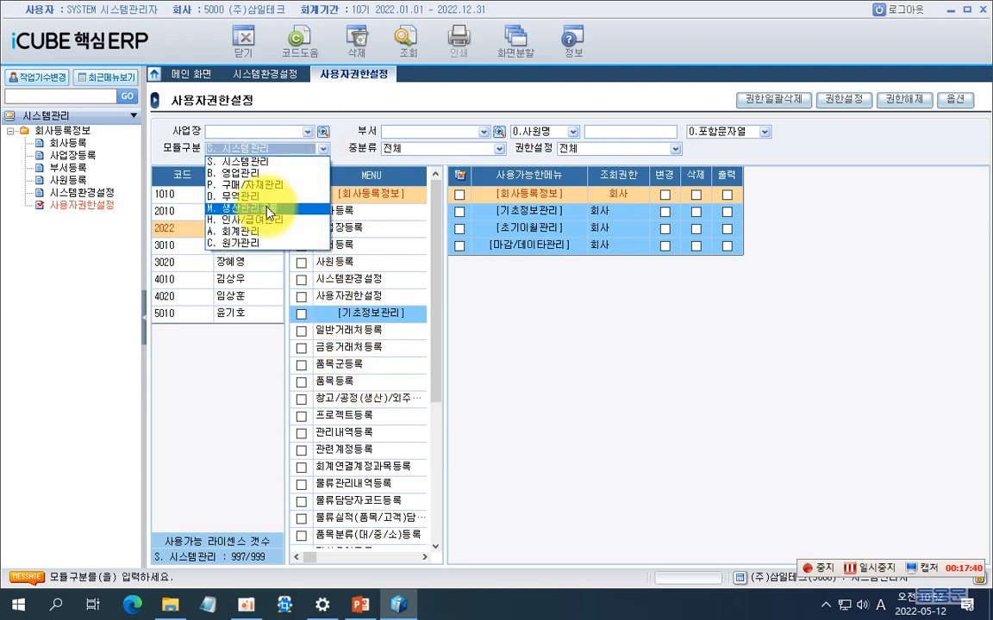
left_click(266, 222)
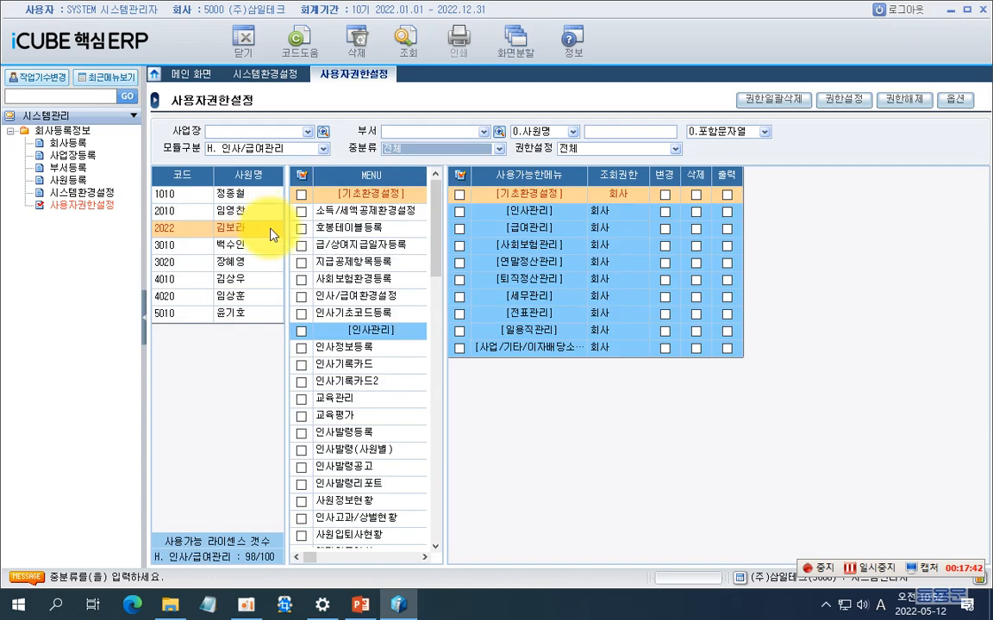
left_click(300, 195)
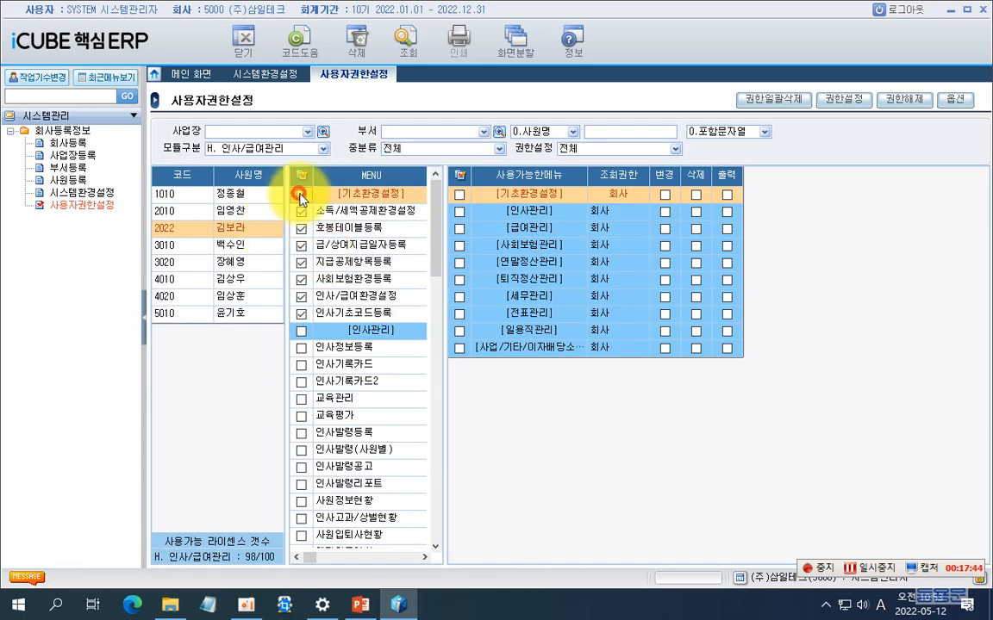
left_click(300, 331)
scroll(301, 341, "down", 5)
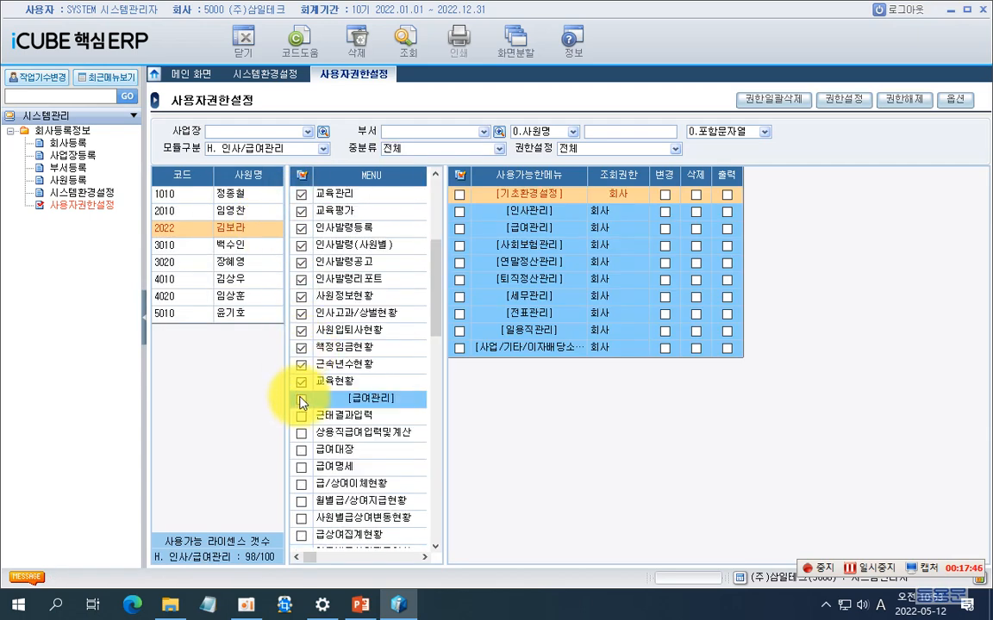
left_click(301, 398)
- Mark the 사회보험관리, 연말정산관리 and 퇴직정산관리 groups for the third employee
scroll(304, 395, "down", 4)
left_click(301, 433)
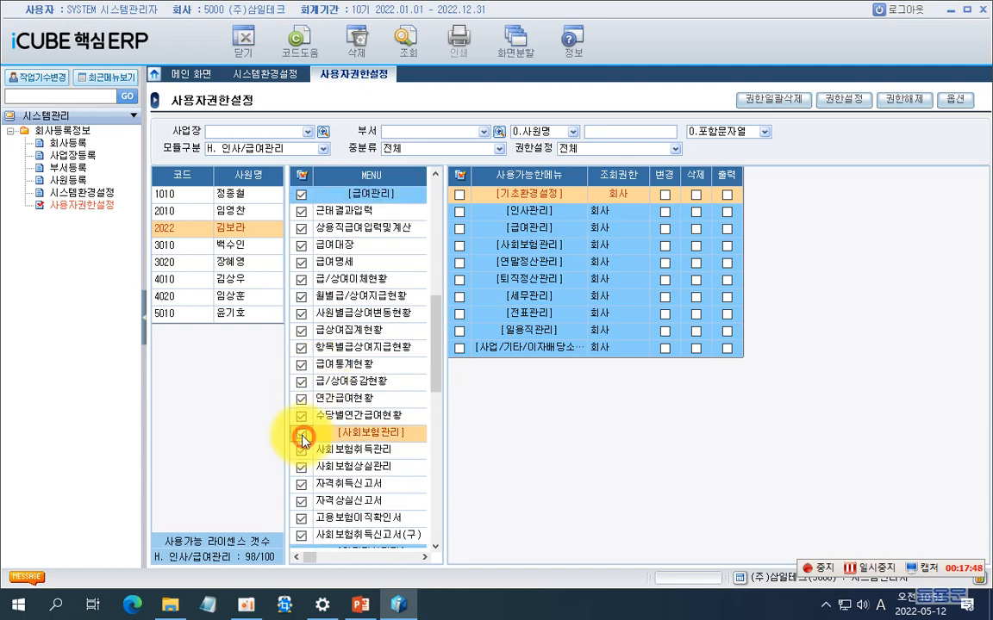
scroll(306, 375, "down", 4)
left_click(301, 348)
left_click(301, 433)
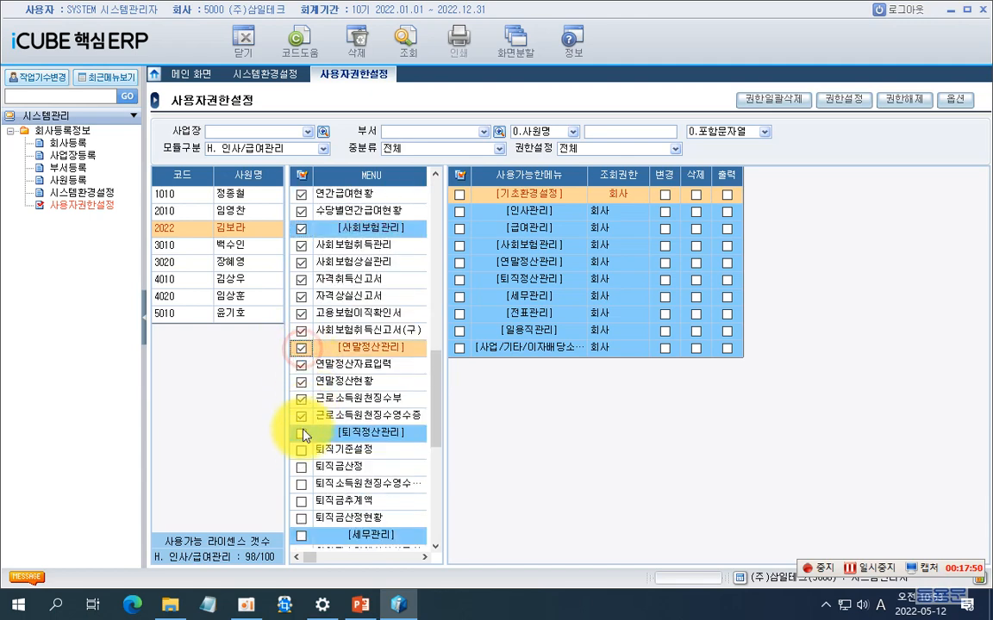
- Mark the 세무관리, 전표관리, 일용직관리 and 사업/기타/이자배당 income groups and grant the third employee the marked 인사/급여관리 menus with 조회권한 회사
scroll(302, 431, "down", 3)
scroll(302, 414, "down", 4)
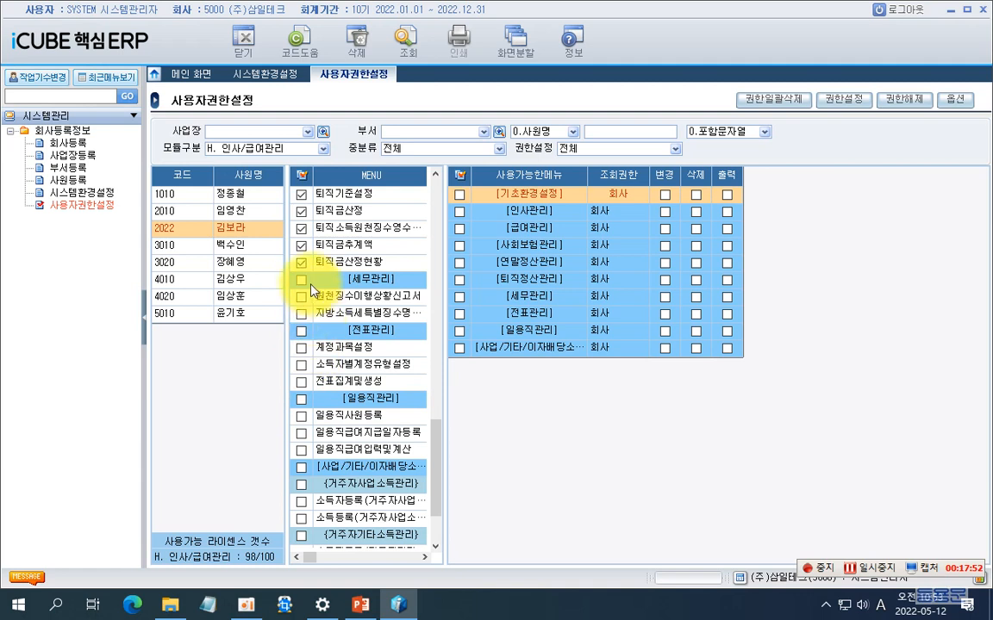
left_click(301, 279)
left_click(301, 330)
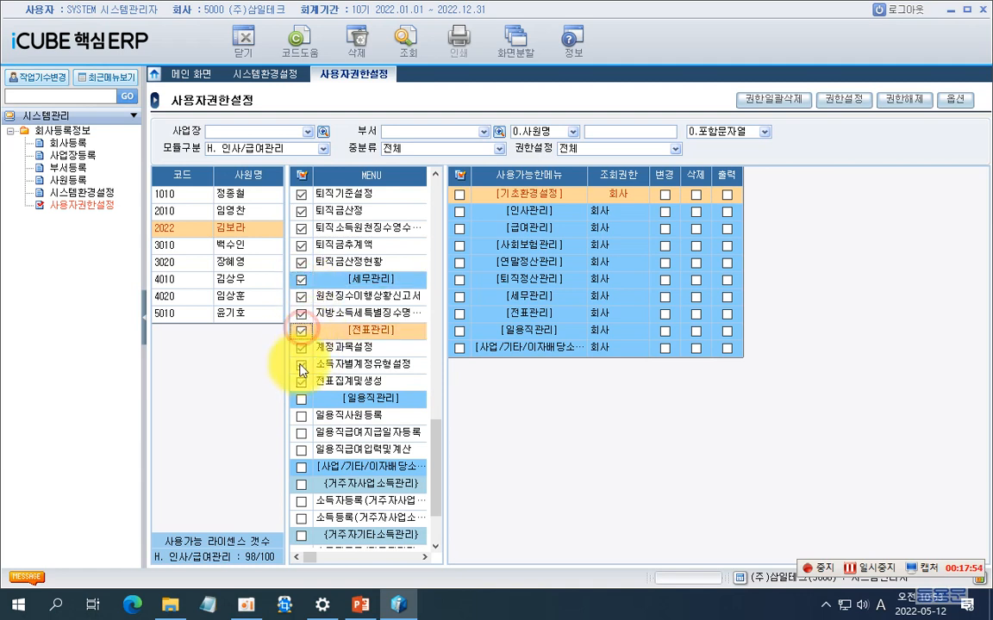
left_click(301, 398)
scroll(317, 392, "down", 1)
scroll(319, 395, "down", 1)
left_click(301, 384)
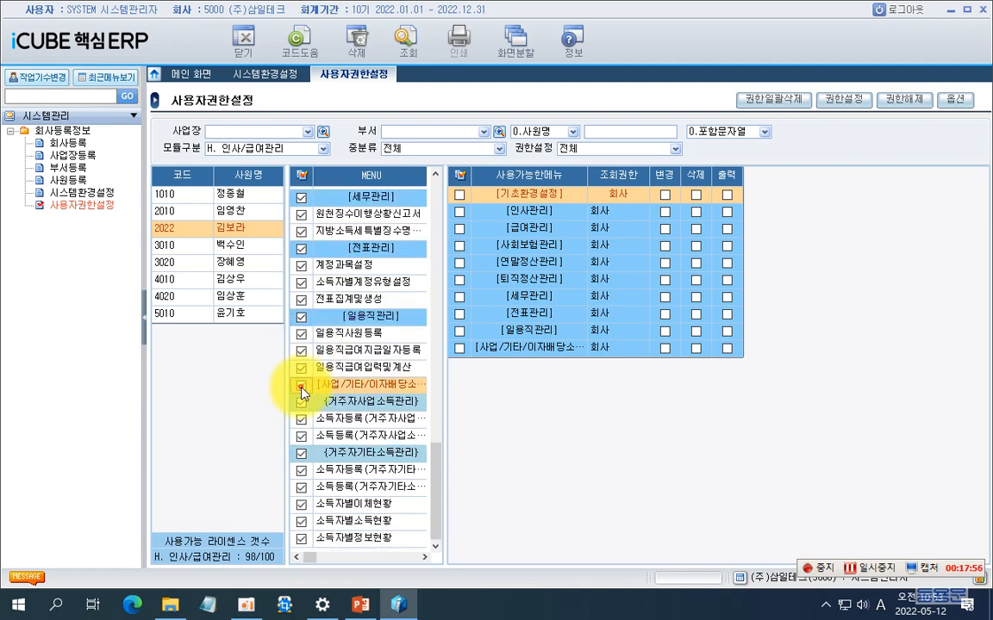
left_click(840, 99)
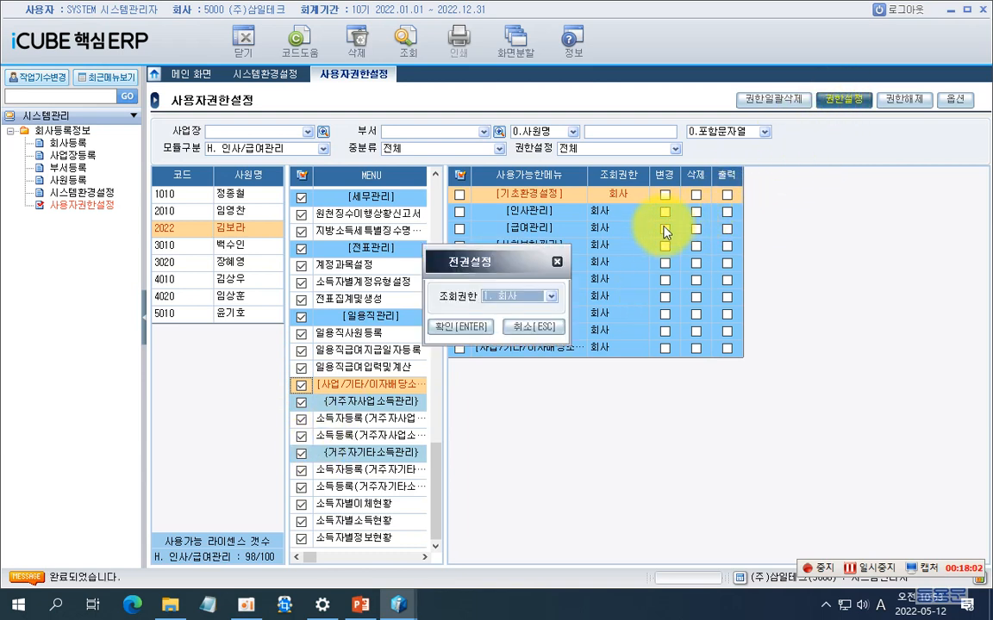
left_click(457, 329)
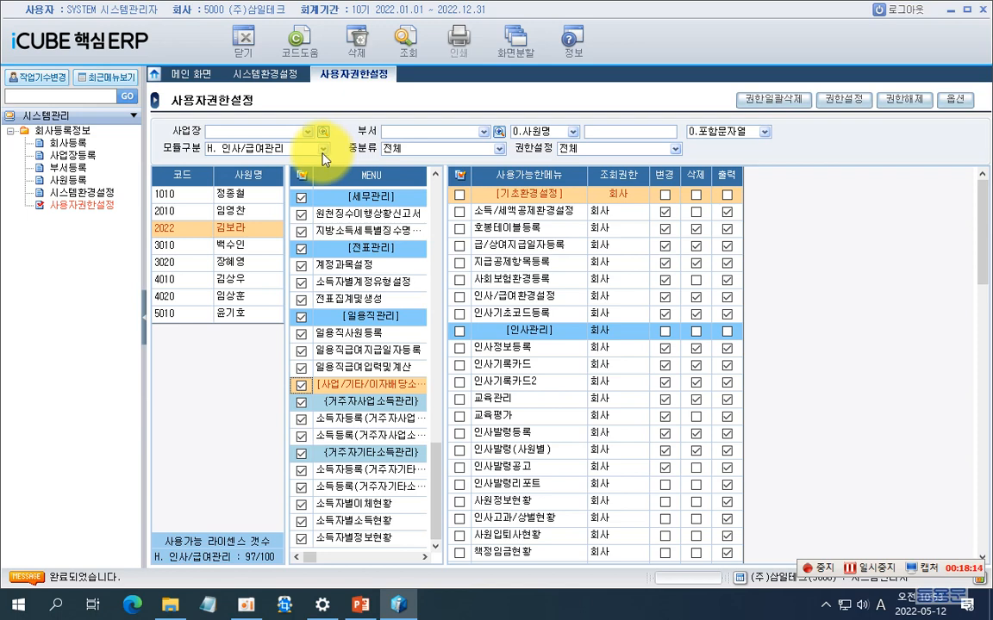
- For the fourth employee, switch 모듈구분 to B. 영업관리 and mark the 영업관리 and 영업현황 menu groups
left_click(230, 246)
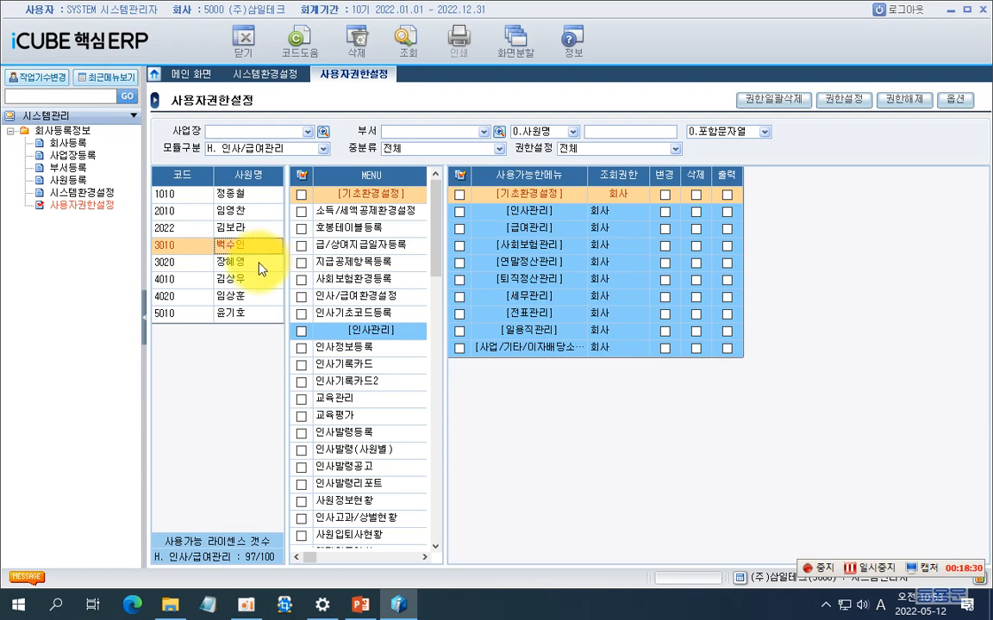
left_click(322, 148)
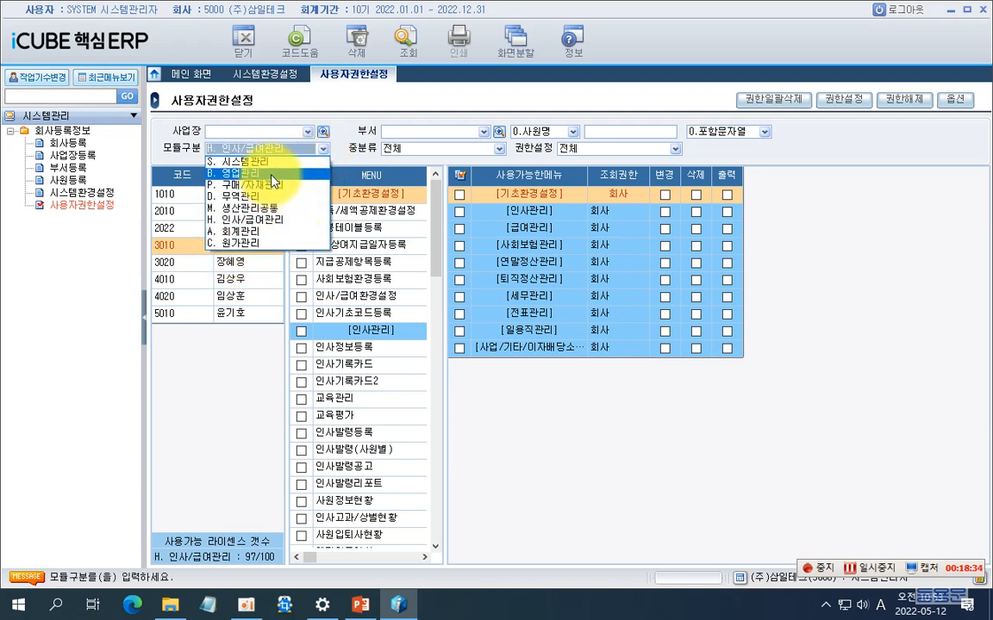
left_click(263, 174)
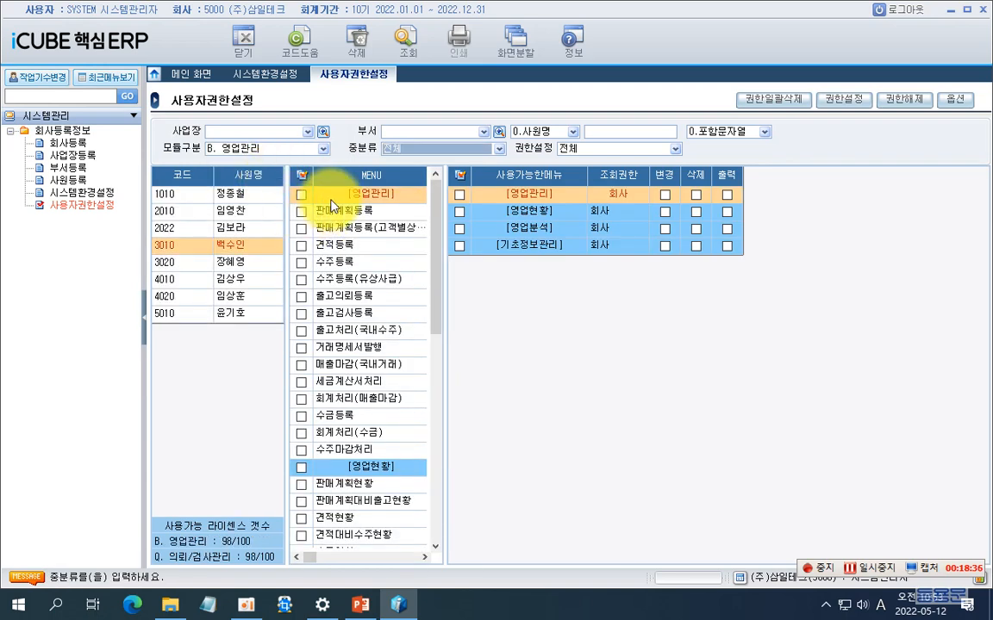
left_click(300, 195)
scroll(316, 251, "down", 3)
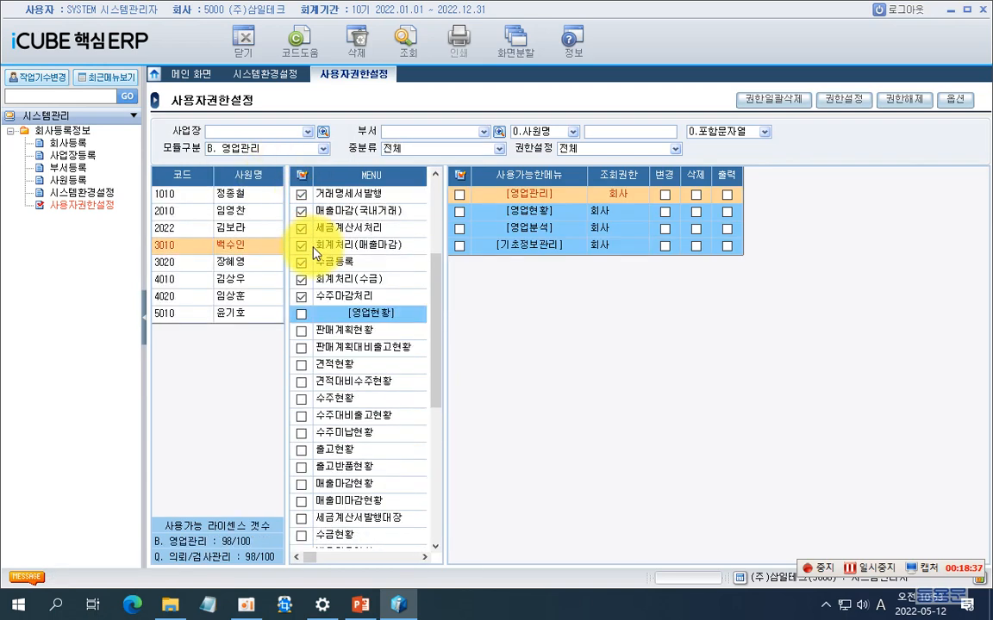
left_click(301, 314)
- Mark the 영업분석 and 기초정보관리 groups and grant the fourth employee the marked 영업관리 menus with 조회권한 사업장
scroll(301, 310, "down", 4)
left_click(301, 400)
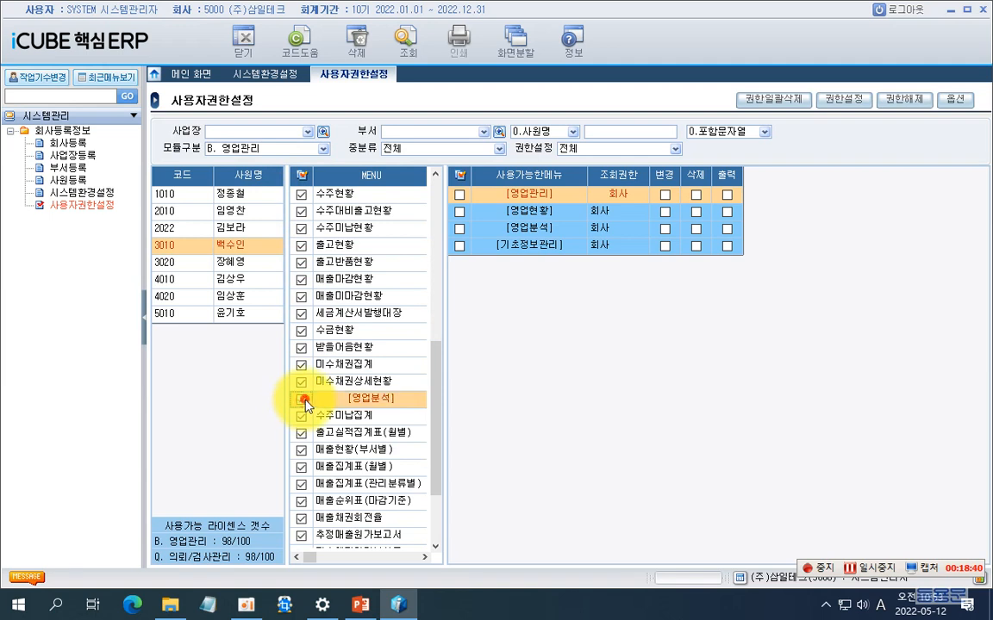
scroll(327, 370, "down", 2)
left_click(301, 471)
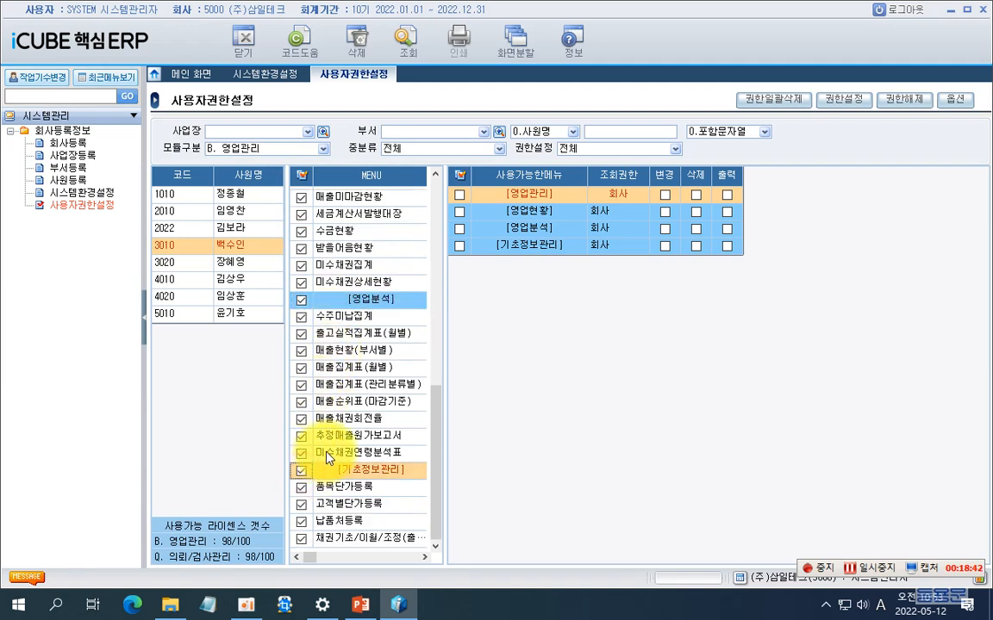
left_click(848, 105)
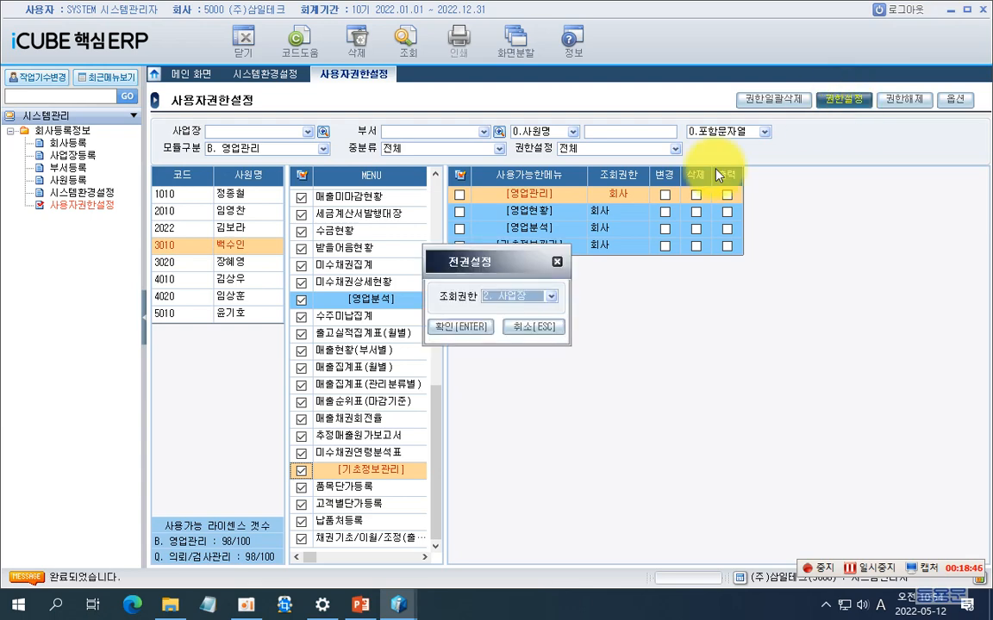
left_click(482, 333)
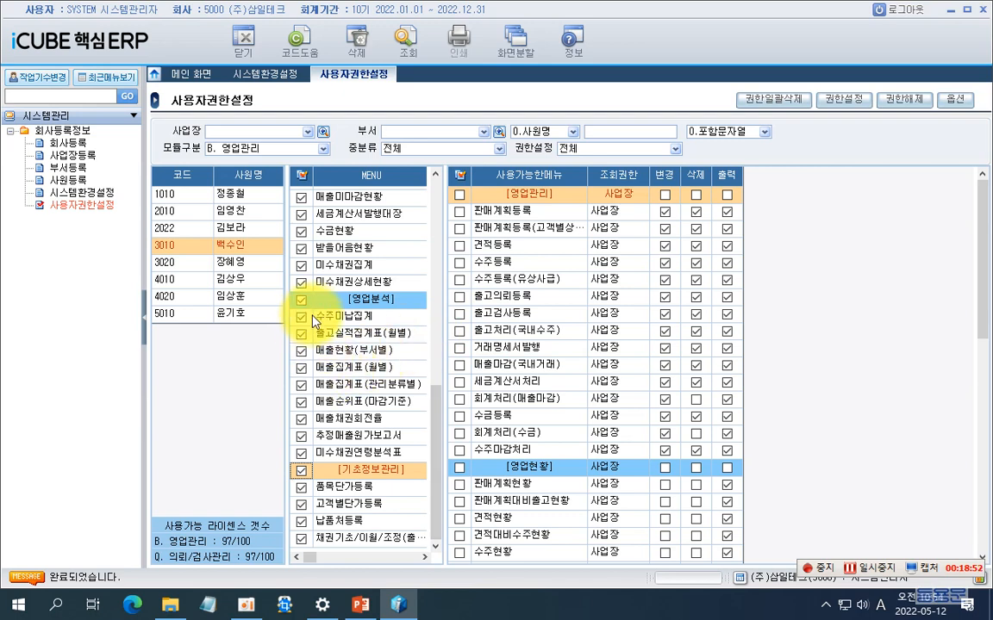
- Switch 모듈구분 to D. 무역관리 and mark the 구매승인서(수출), LOCAL L/C(수출) and MASTER L/C(수출) groups for the fourth employee
left_click(322, 148)
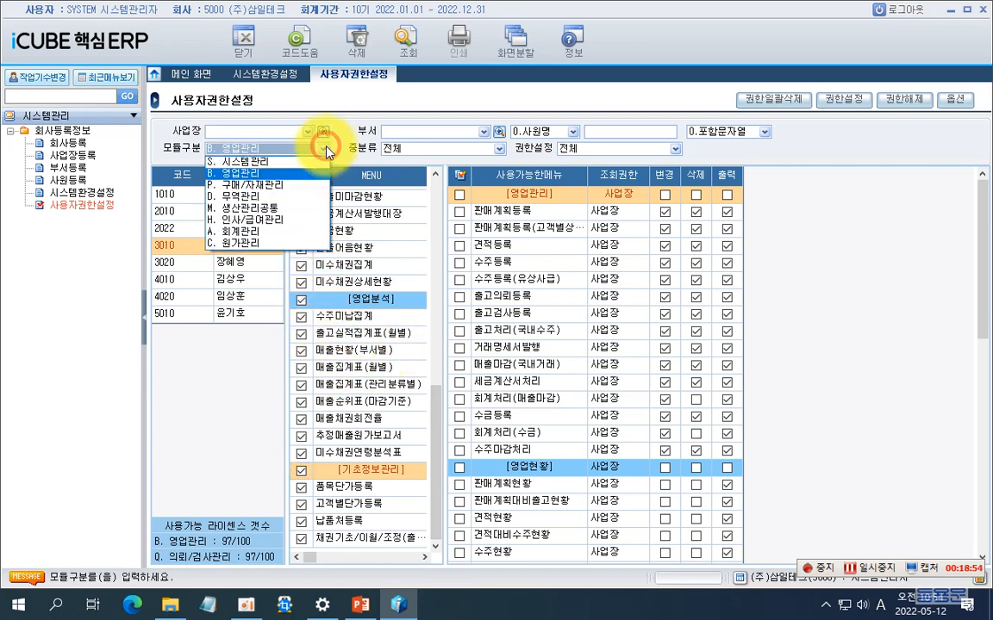
left_click(274, 196)
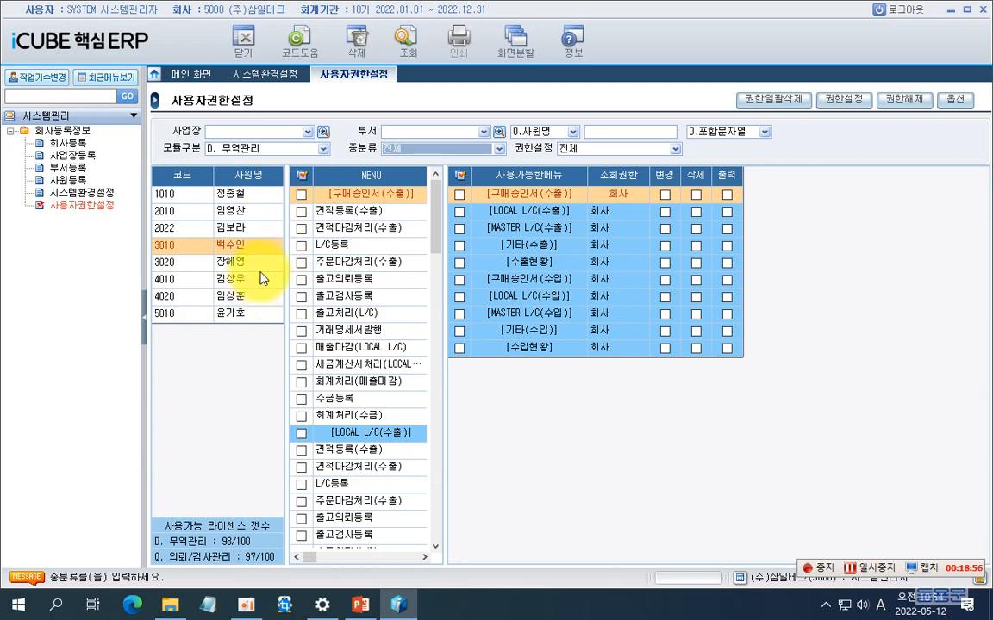
left_click(300, 175)
scroll(299, 333, "down", 2)
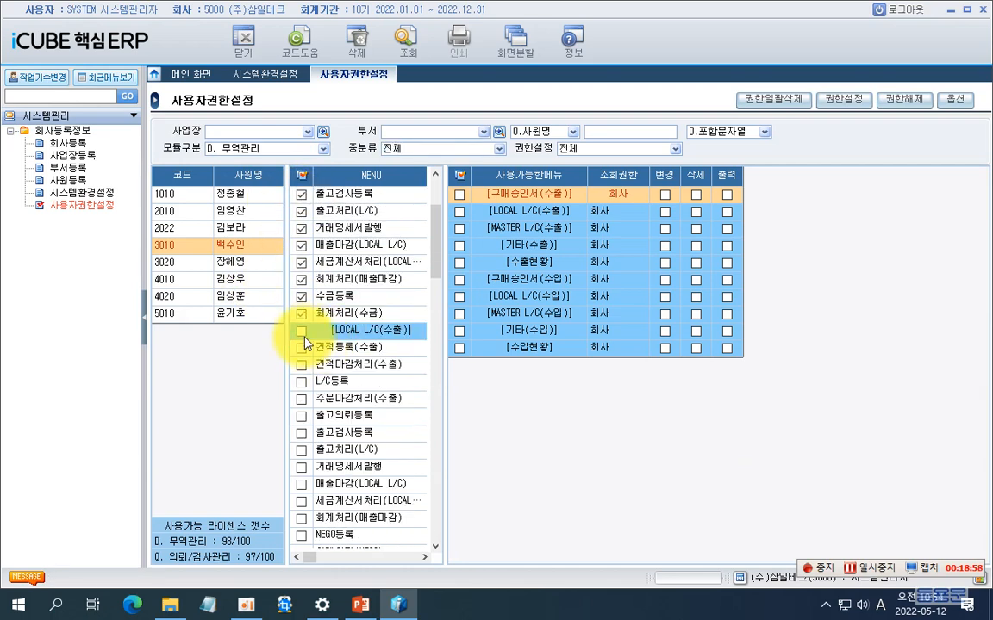
left_click(307, 332)
scroll(310, 335, "down", 4)
left_click(302, 364)
- Mark the 기타(수출) and 수출현황 menu groups for the fourth employee
scroll(310, 359, "down", 4)
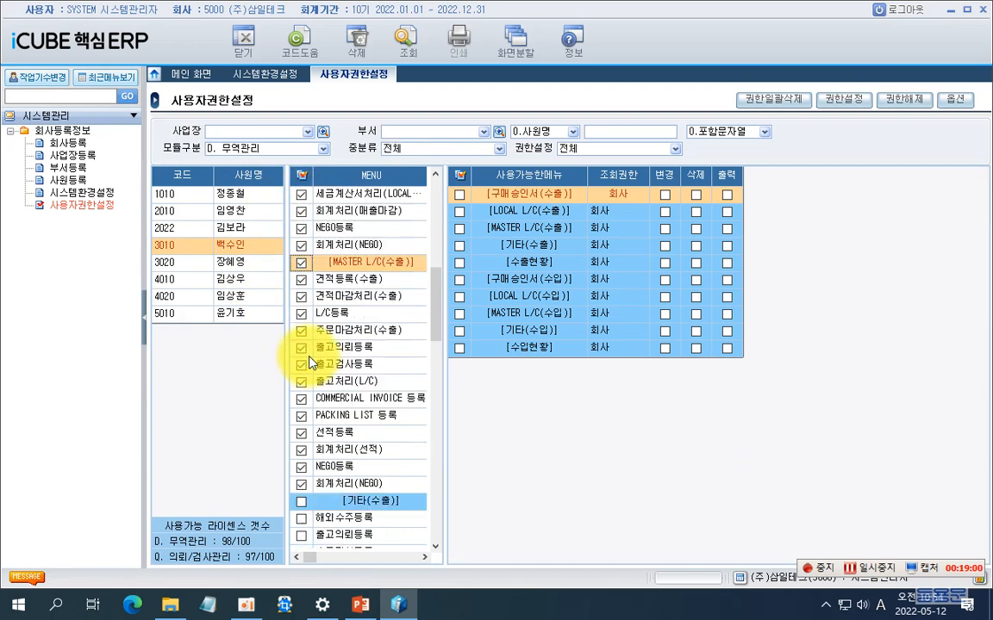
left_click(301, 398)
scroll(306, 393, "down", 4)
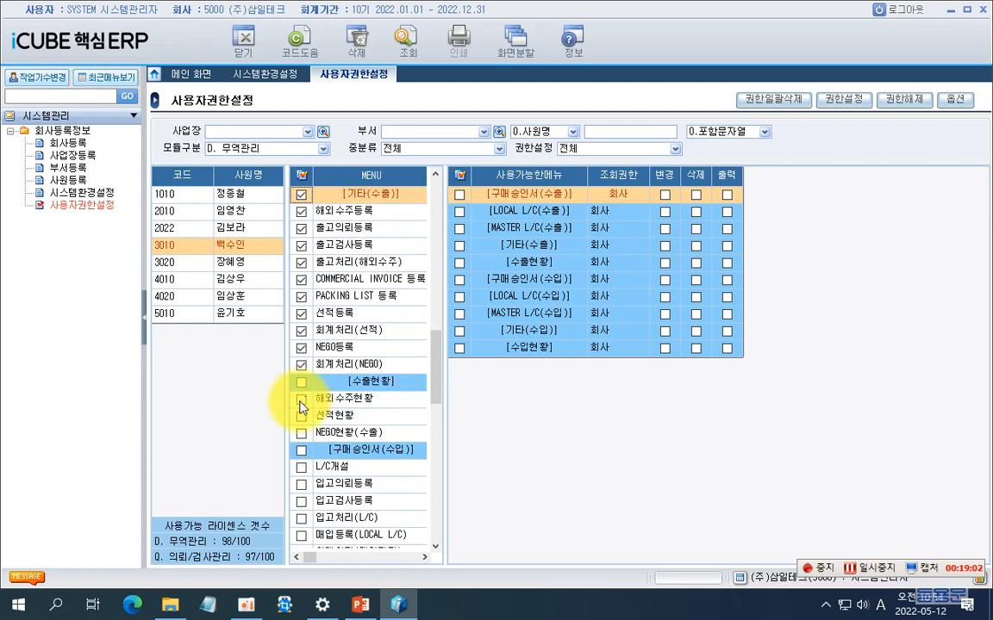
left_click(301, 381)
- Mark the 구매승인서(수입), LOCAL L/C(수입) and MASTER L/C(수입) menu groups for the fourth employee
left_click(301, 450)
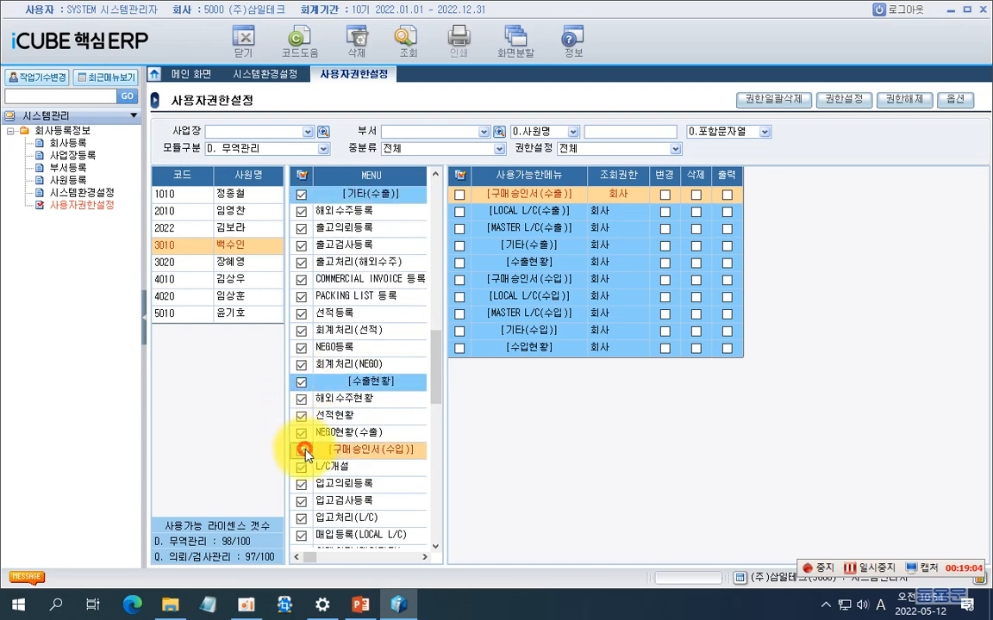
scroll(328, 414, "down", 3)
scroll(332, 419, "down", 1)
left_click(301, 364)
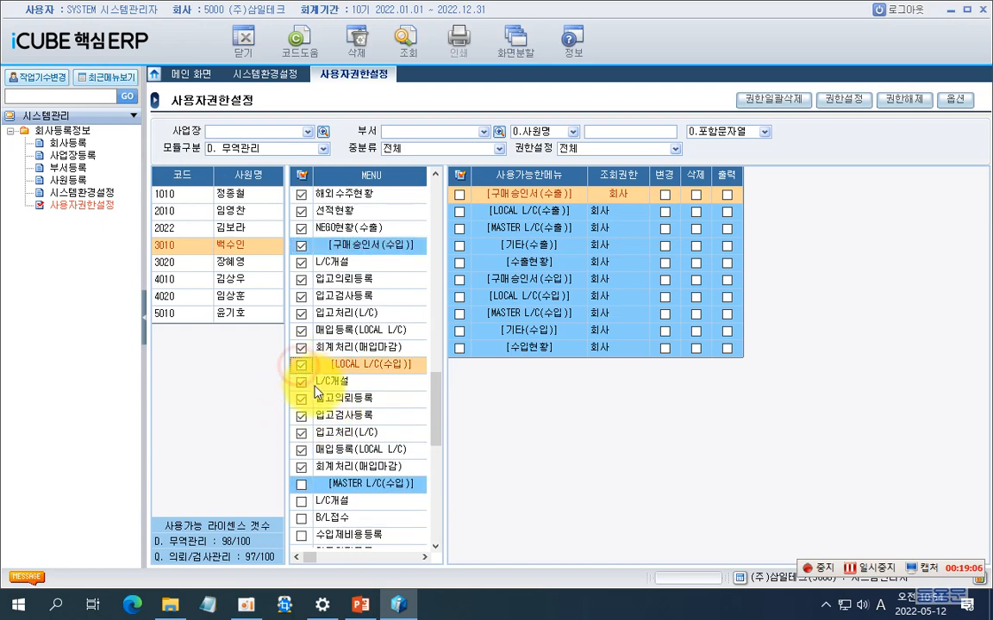
scroll(296, 354, "down", 4)
left_click(302, 280)
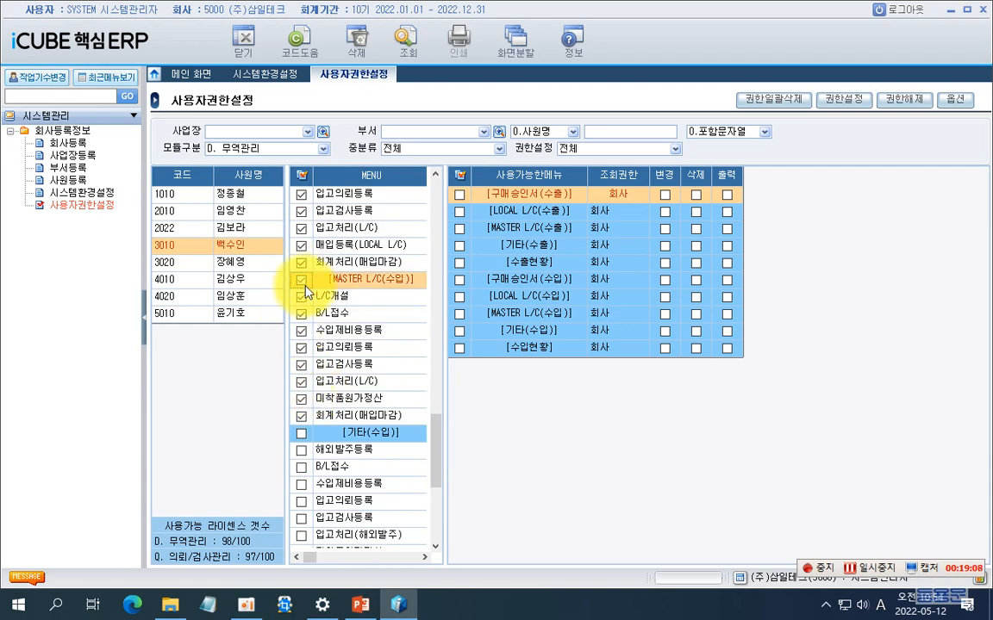
- Mark the 기타(수입) and 수입현황 groups and grant the fourth employee the marked 무역관리 menus with 조회권한 사업장
left_click(302, 433)
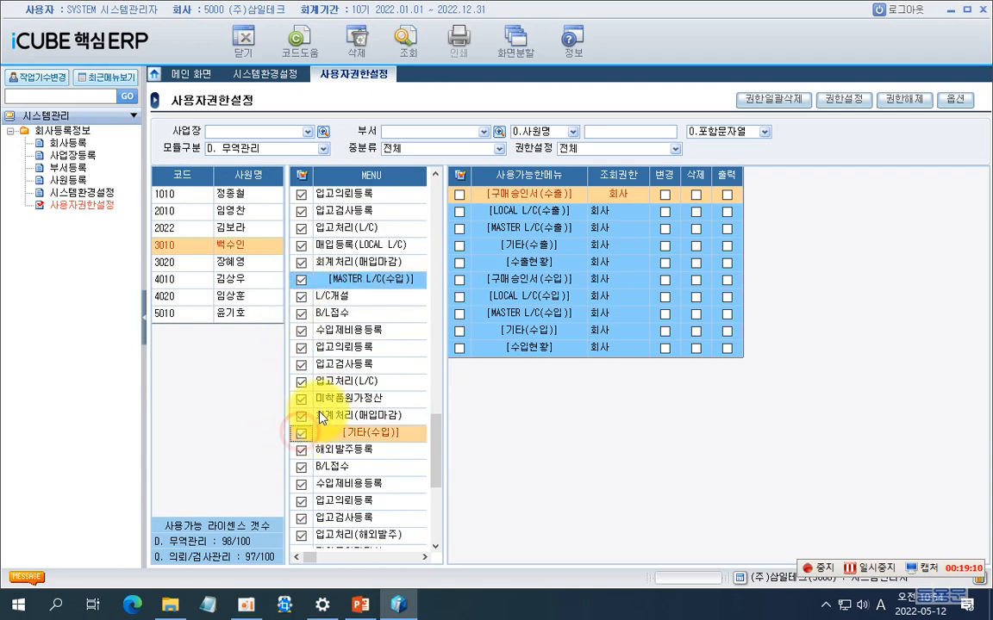
scroll(293, 371, "down", 5)
left_click(301, 334)
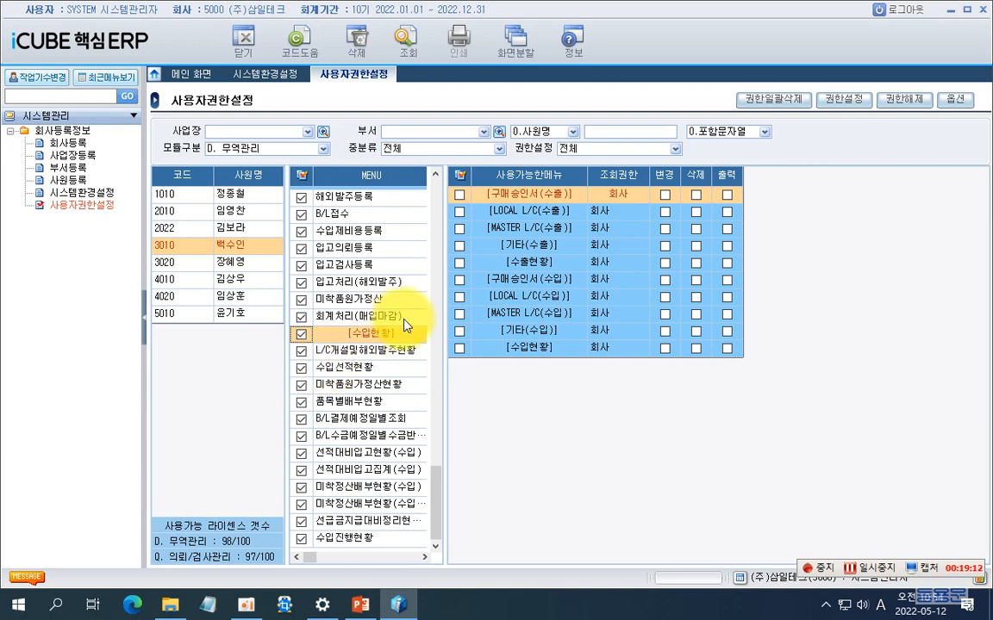
left_click(845, 100)
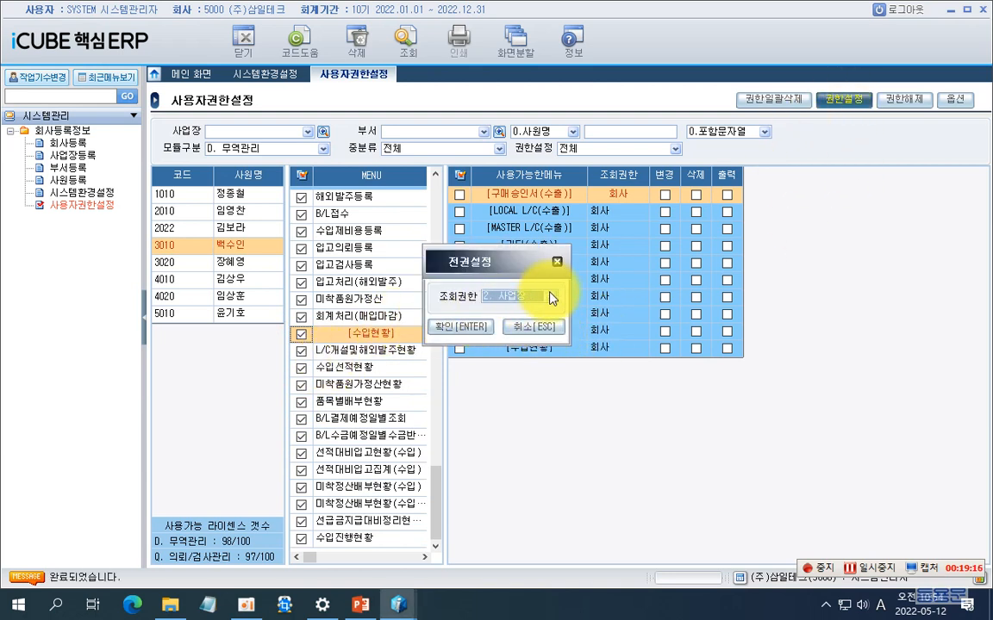
left_click(454, 327)
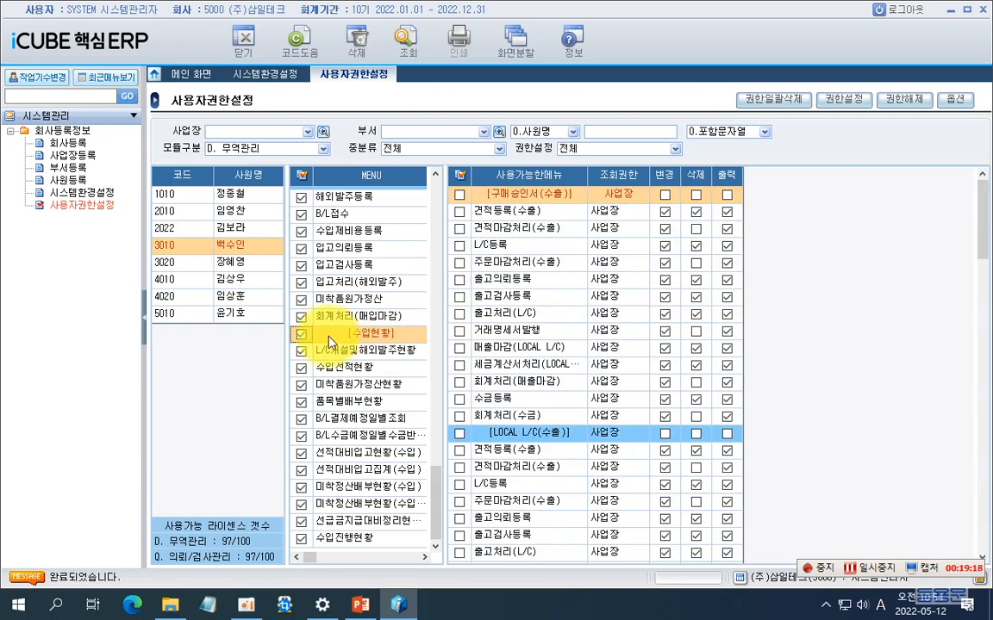
- Copy the fourth employee's permissions and paste them to the fifth employee for all modules (전체모듈)
left_click(231, 249)
right_click(231, 252)
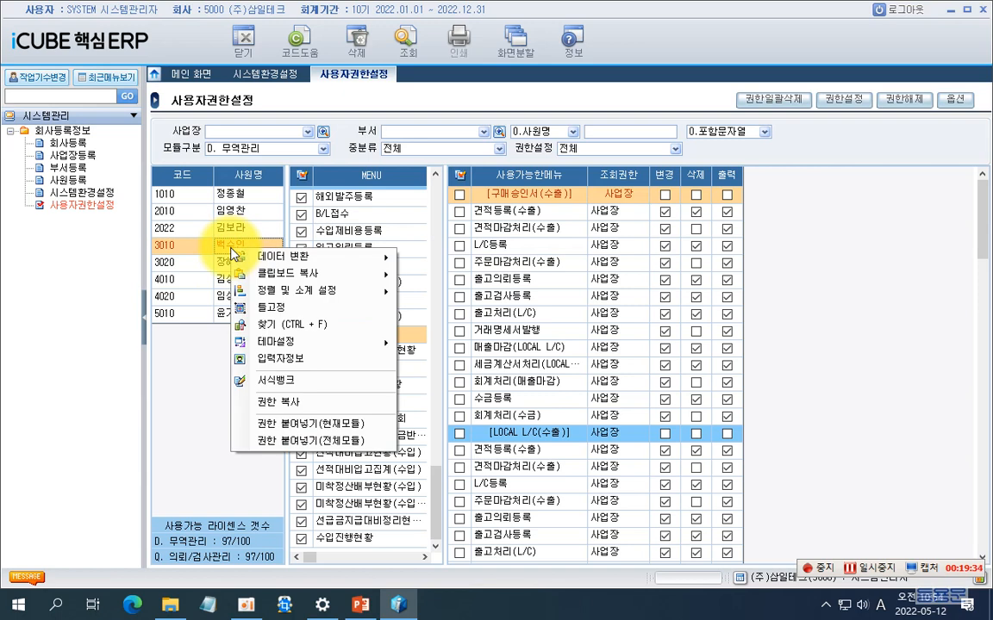
left_click(284, 405)
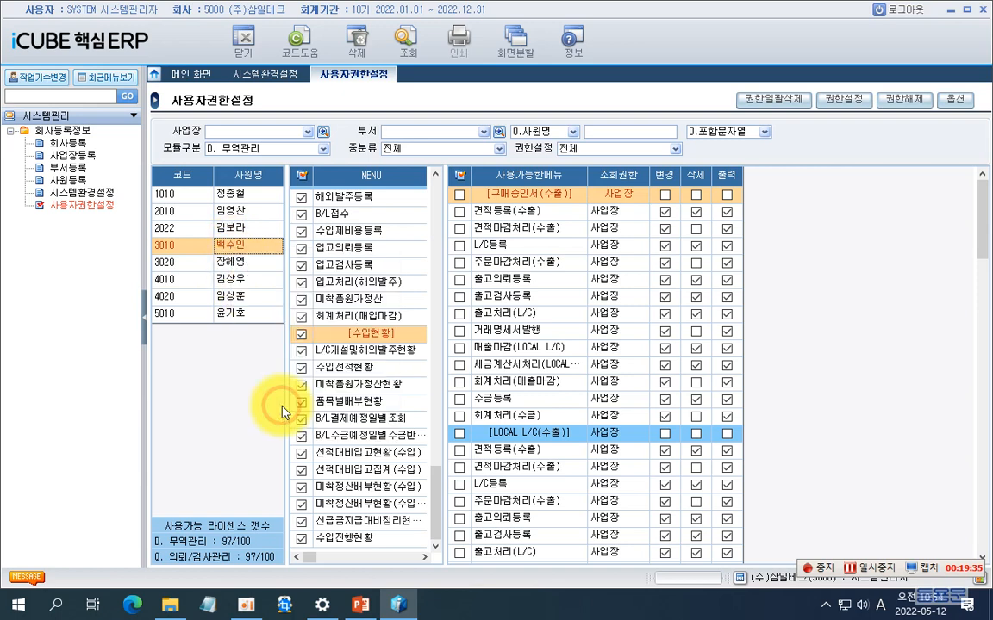
left_click(227, 265)
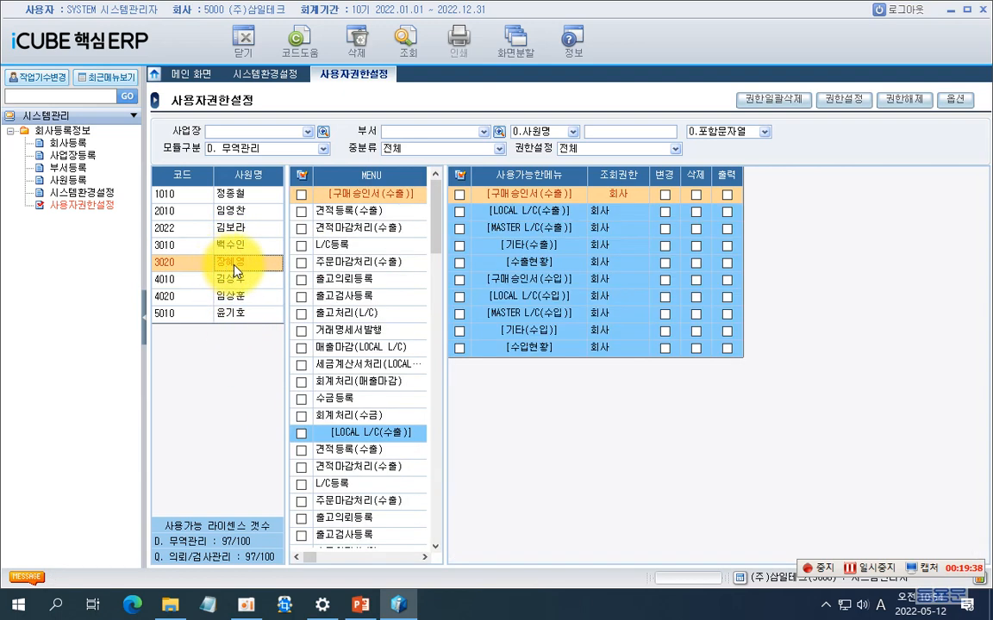
right_click(234, 266)
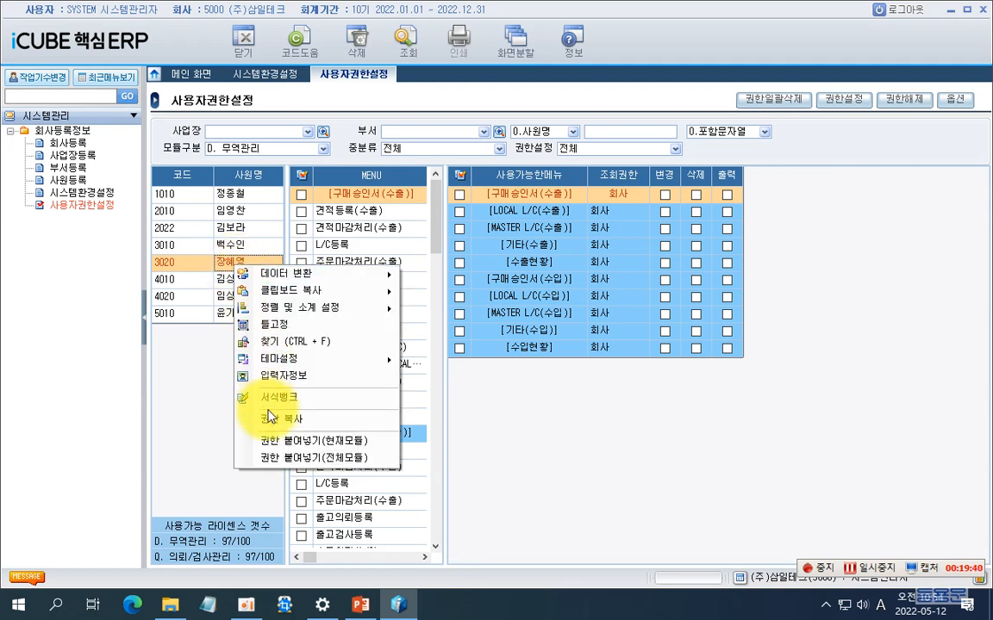
left_click(299, 462)
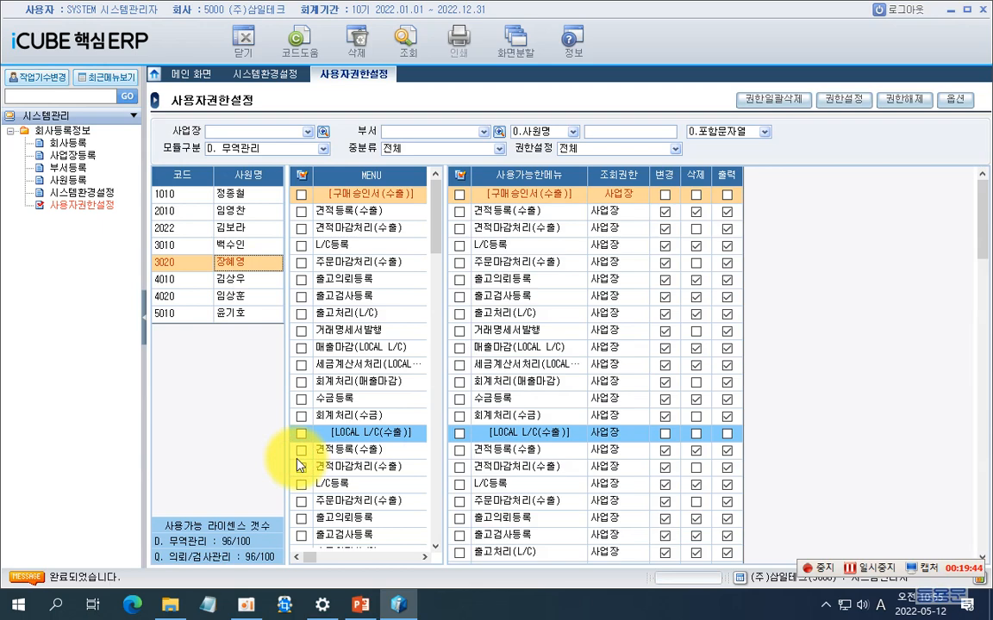
- Check the fifth employee's usable menus in the 시스템관리, 영업관리, 무역관리 and 회계관리 modules
left_click(322, 149)
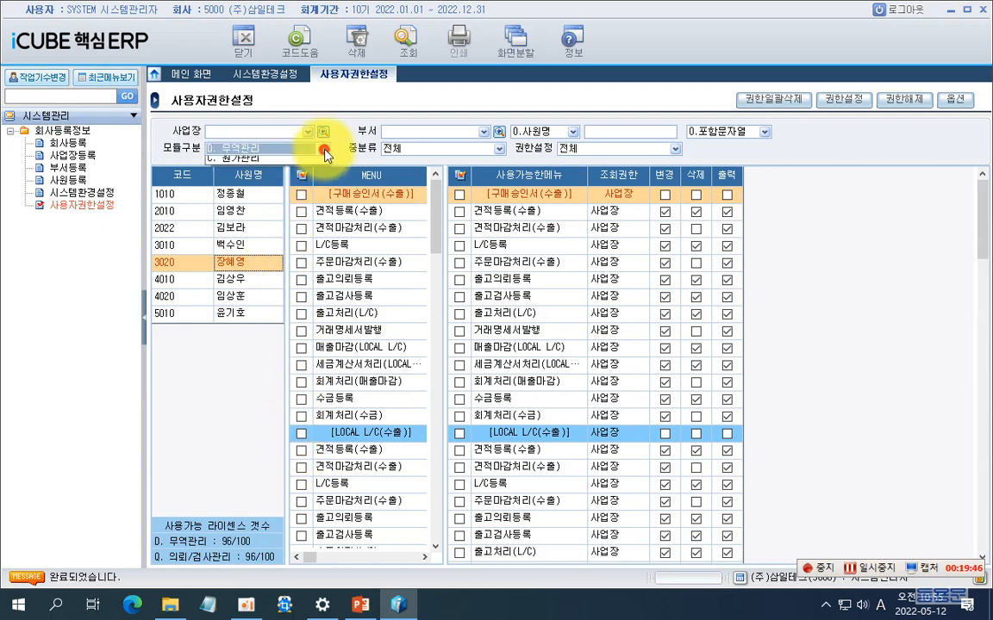
left_click(296, 164)
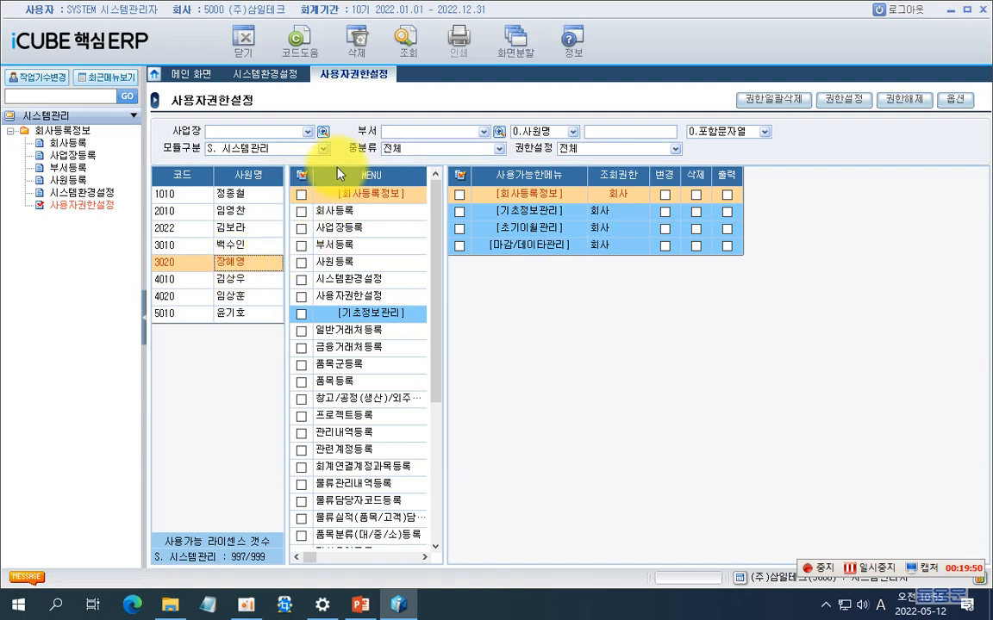
left_click(297, 148)
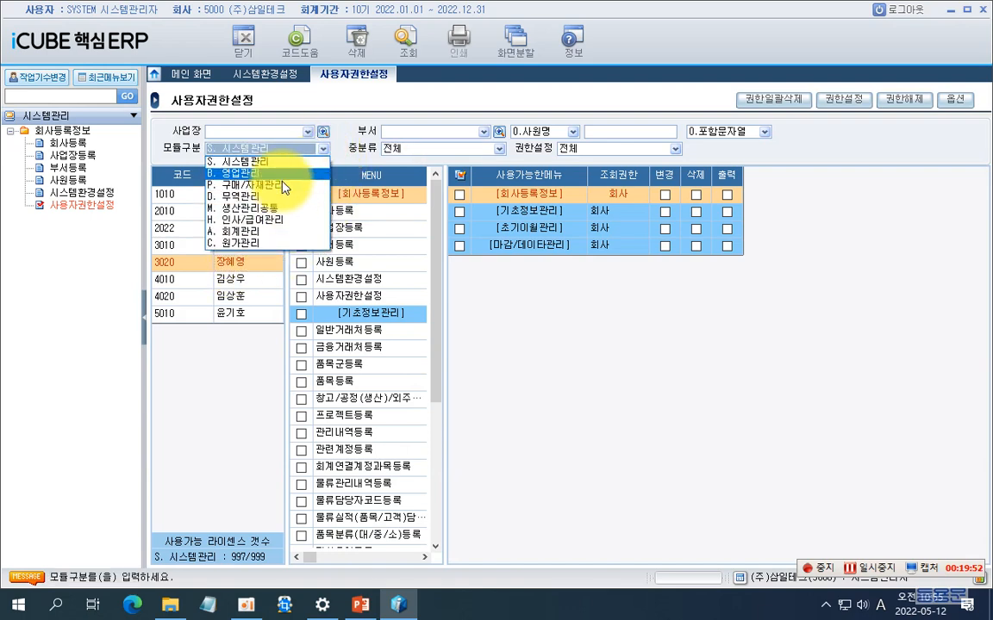
left_click(282, 173)
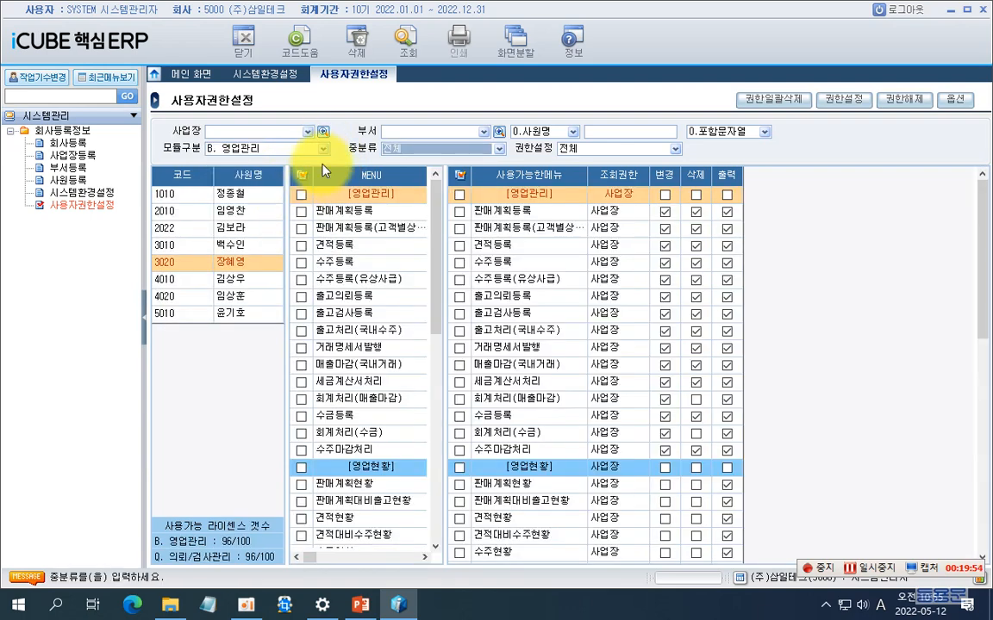
left_click(266, 148)
left_click(287, 198)
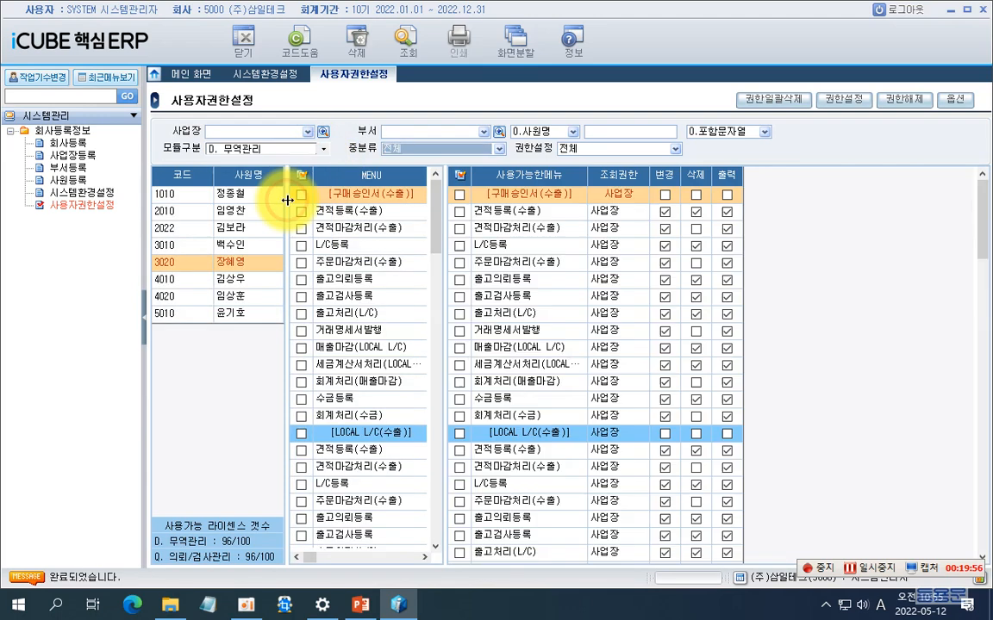
left_click(320, 150)
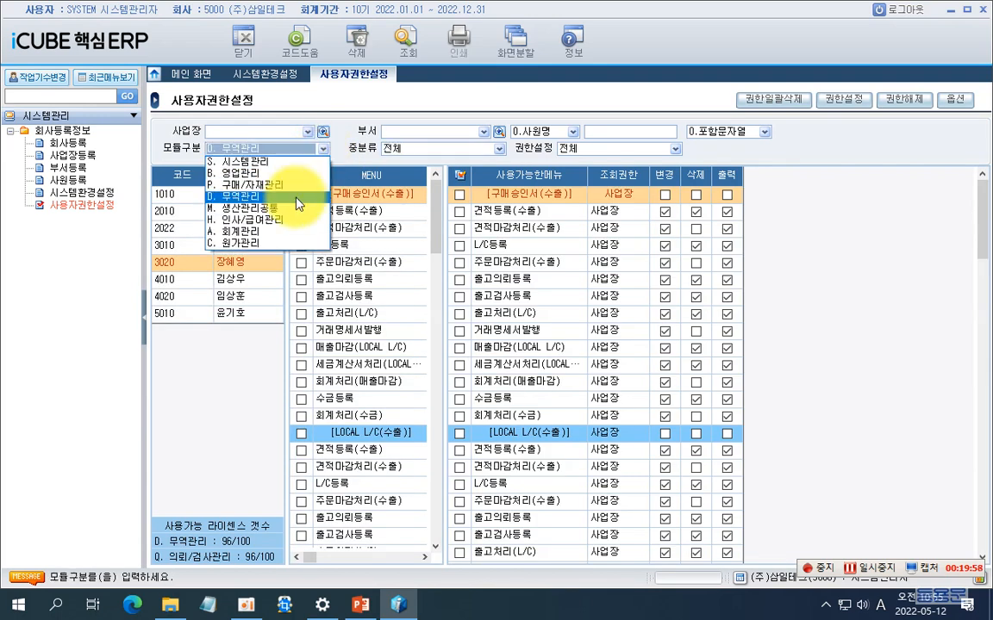
left_click(288, 233)
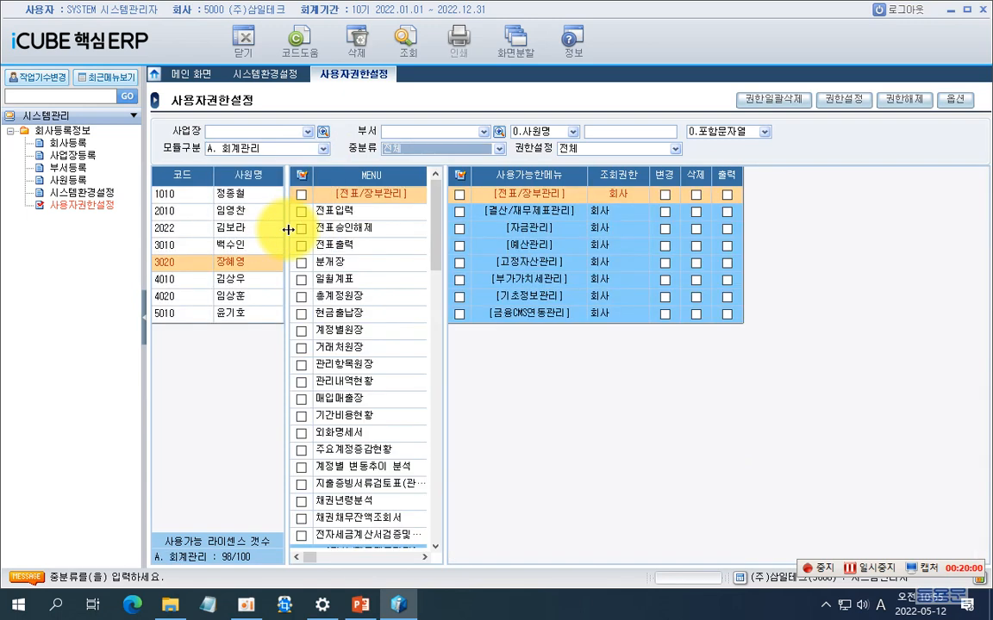
- Grant the sixth employee the 영업관리, 영업현황, 영업분석 and 기초정보관리 menu groups of the 영업관리 module with 조회권한 회사
left_click(234, 285)
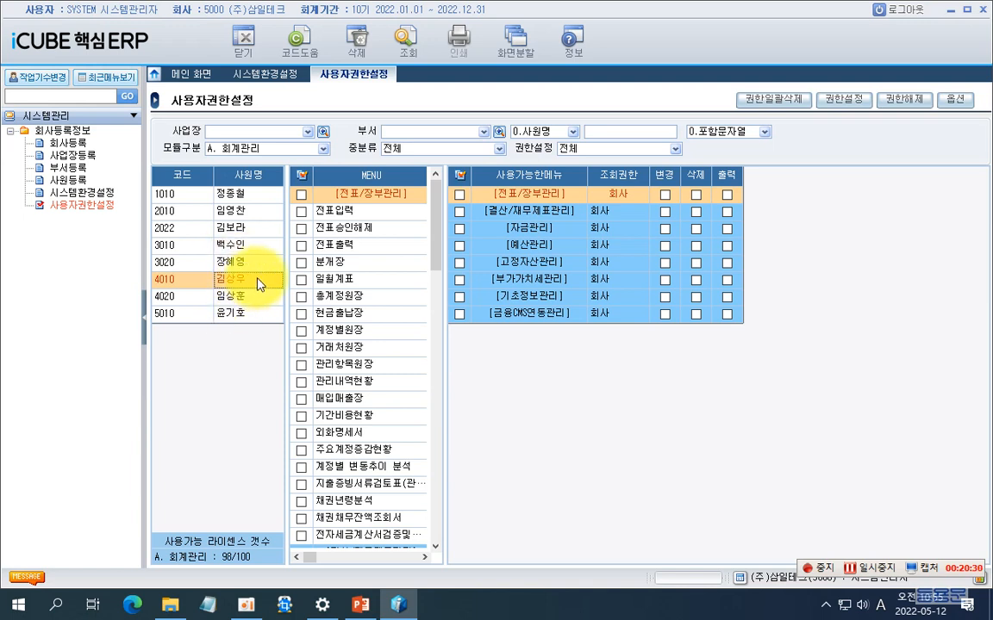
left_click(301, 148)
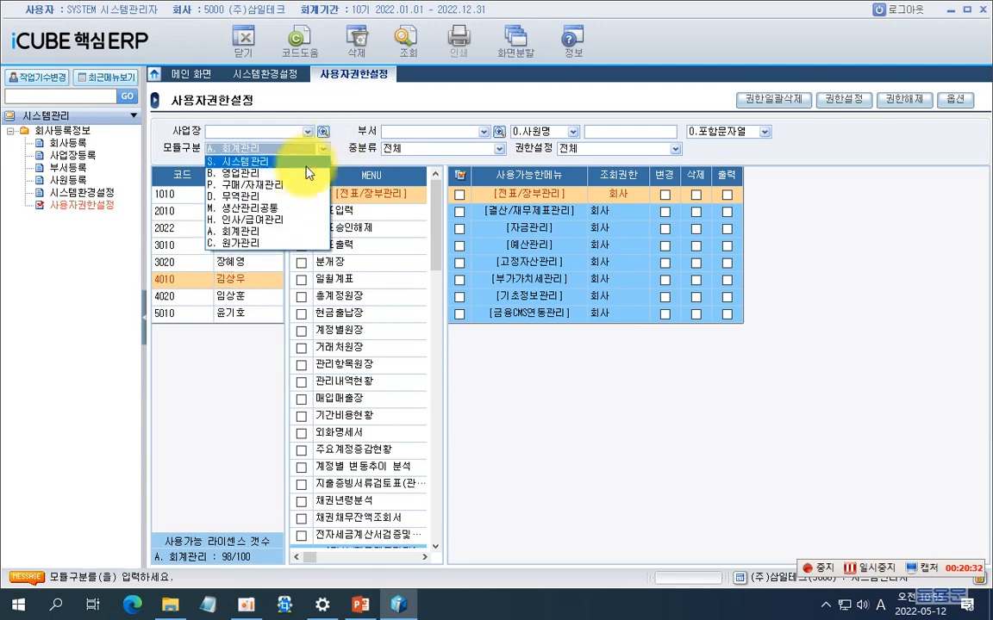
left_click(288, 172)
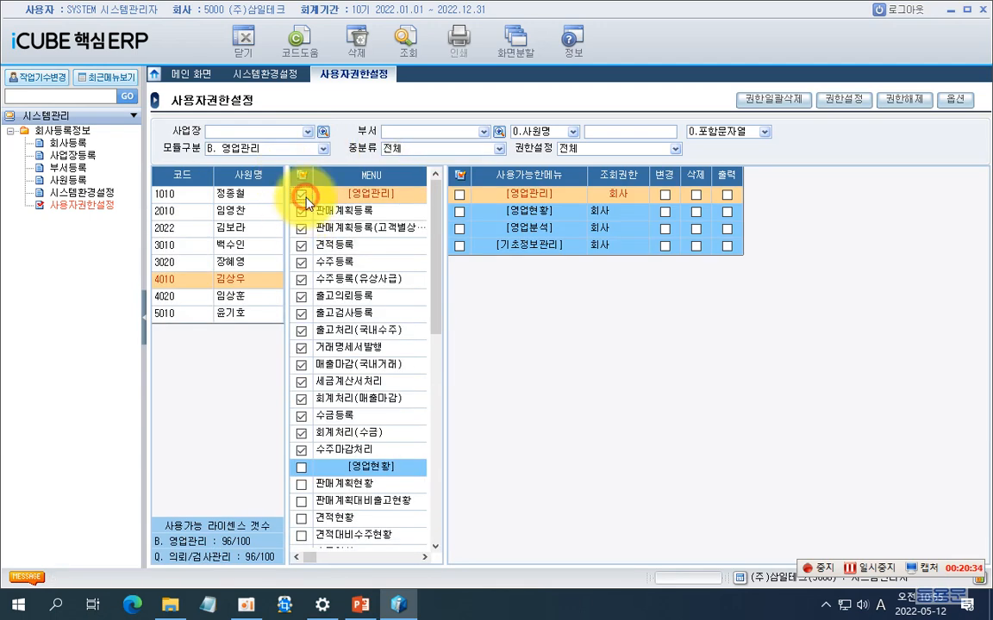
scroll(308, 202, "down", 7)
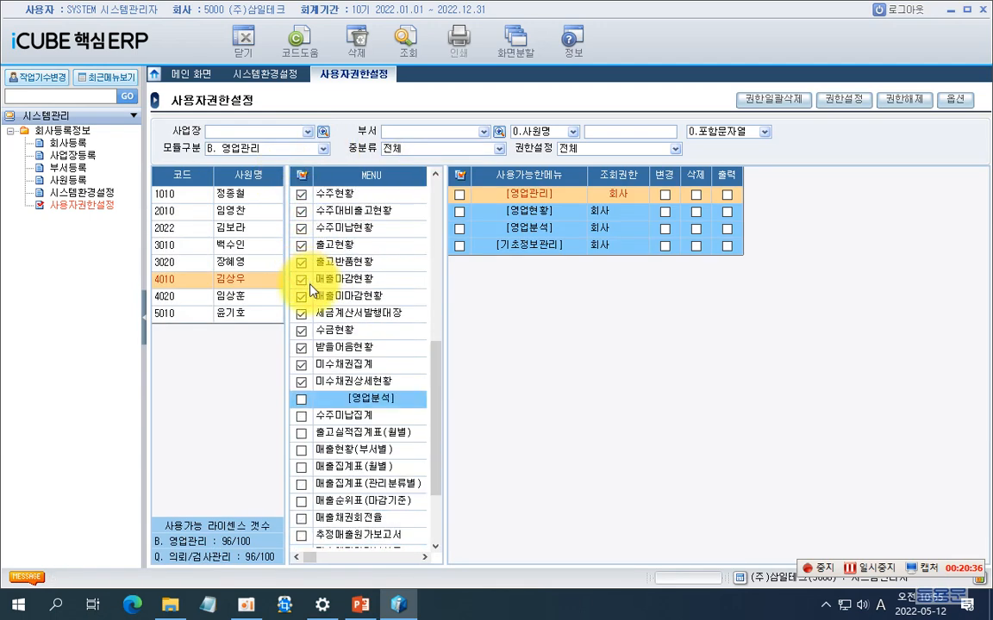
left_click(301, 398)
scroll(293, 392, "down", 2)
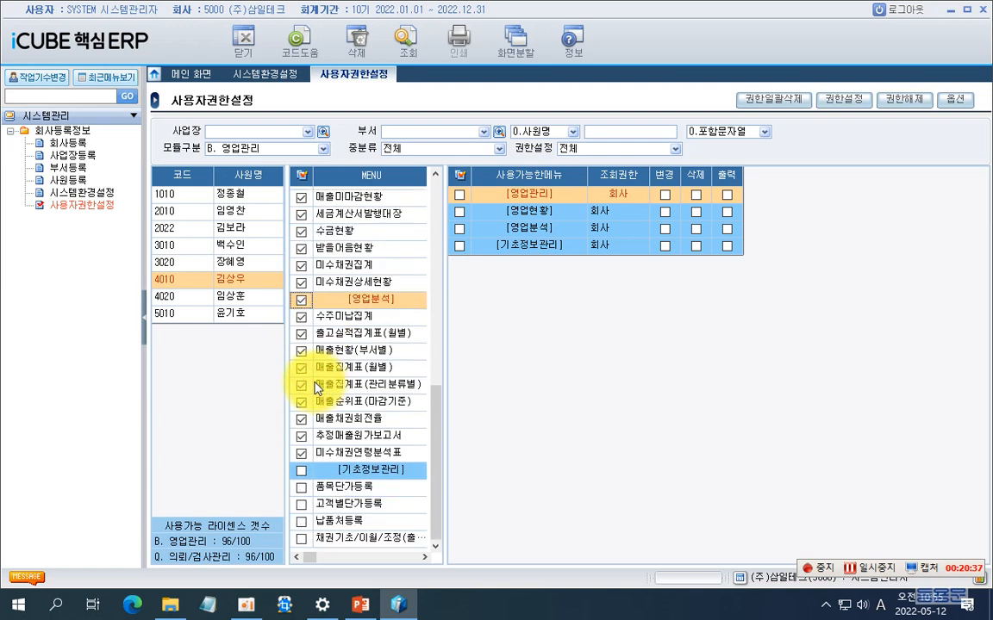
left_click(300, 472)
left_click(844, 99)
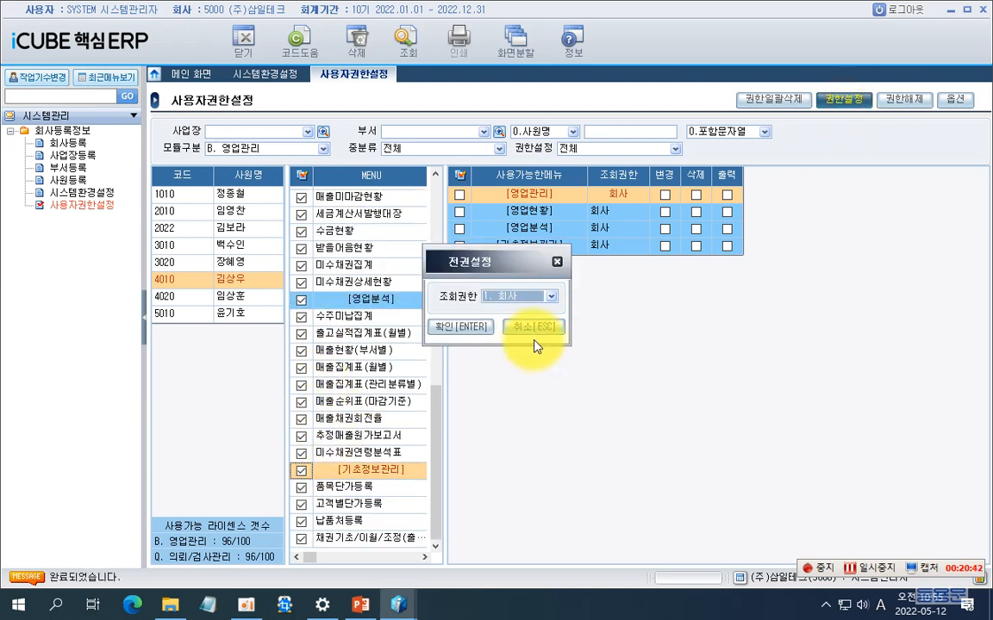
left_click(457, 329)
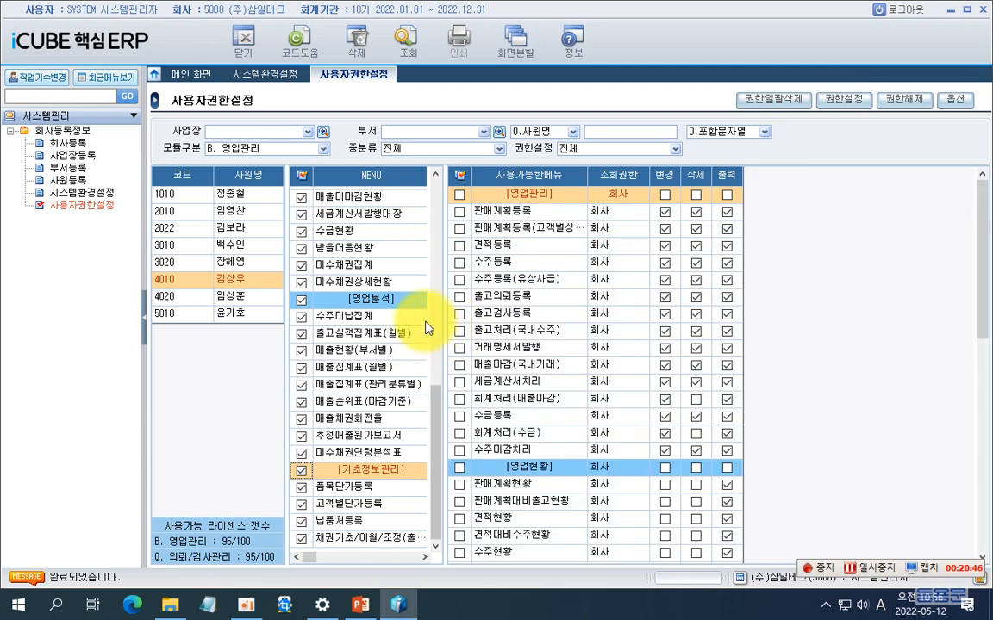
- In the 구매/자재관리 module, mark the 구매관리, 구매현황, 구매분석 and 재고관리 menu groups for the sixth employee
left_click(322, 150)
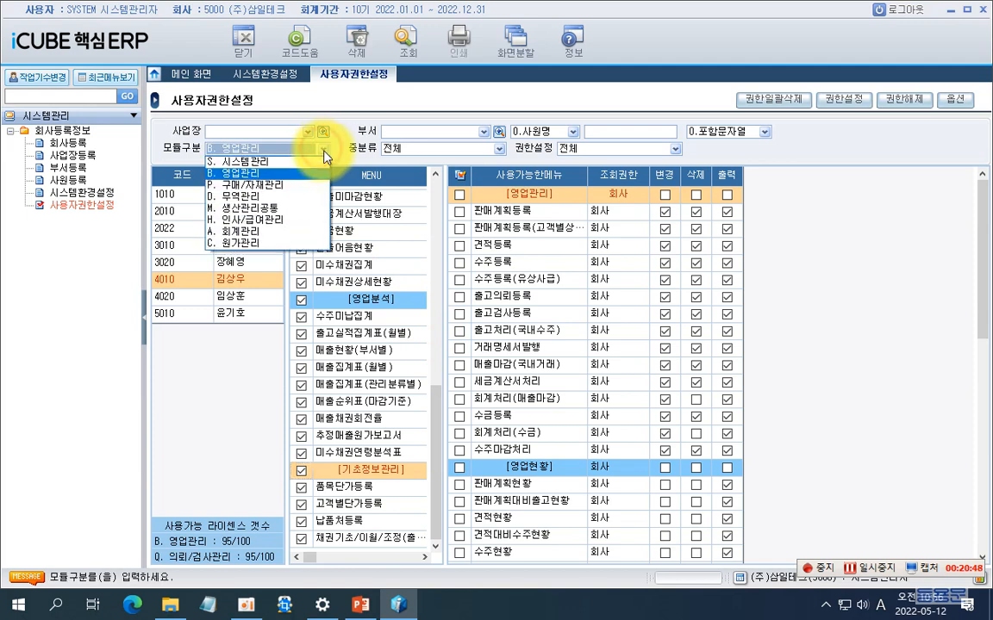
left_click(292, 185)
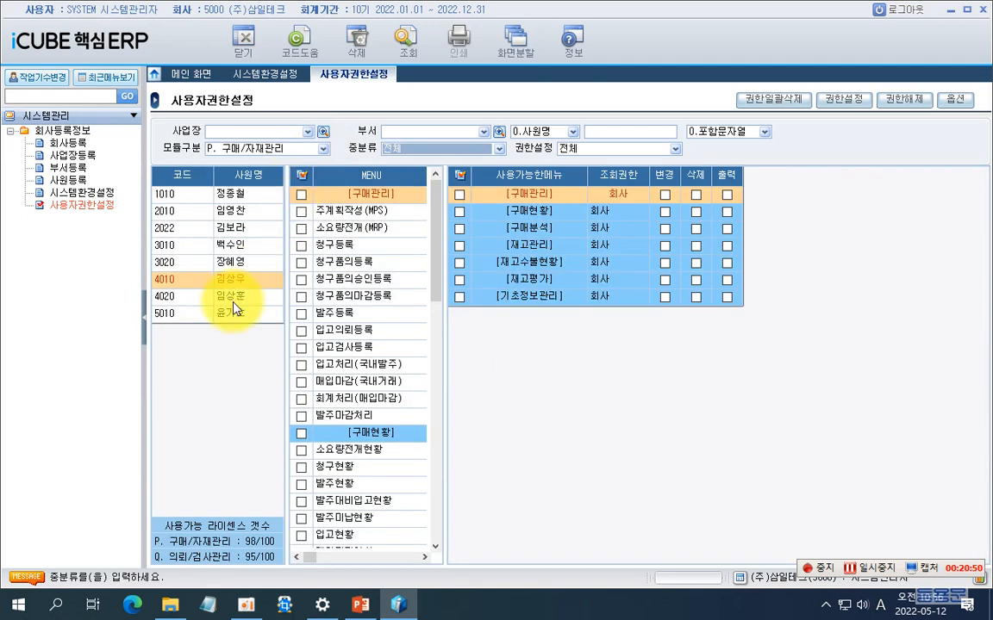
left_click(301, 195)
left_click(301, 433)
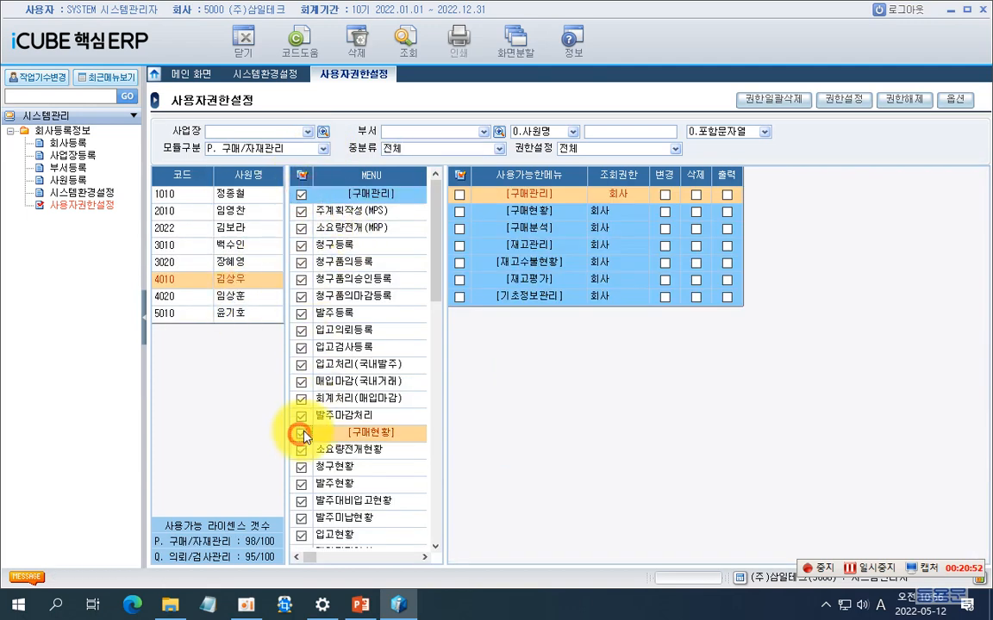
scroll(293, 414, "down", 4)
left_click(301, 381)
scroll(304, 388, "down", 3)
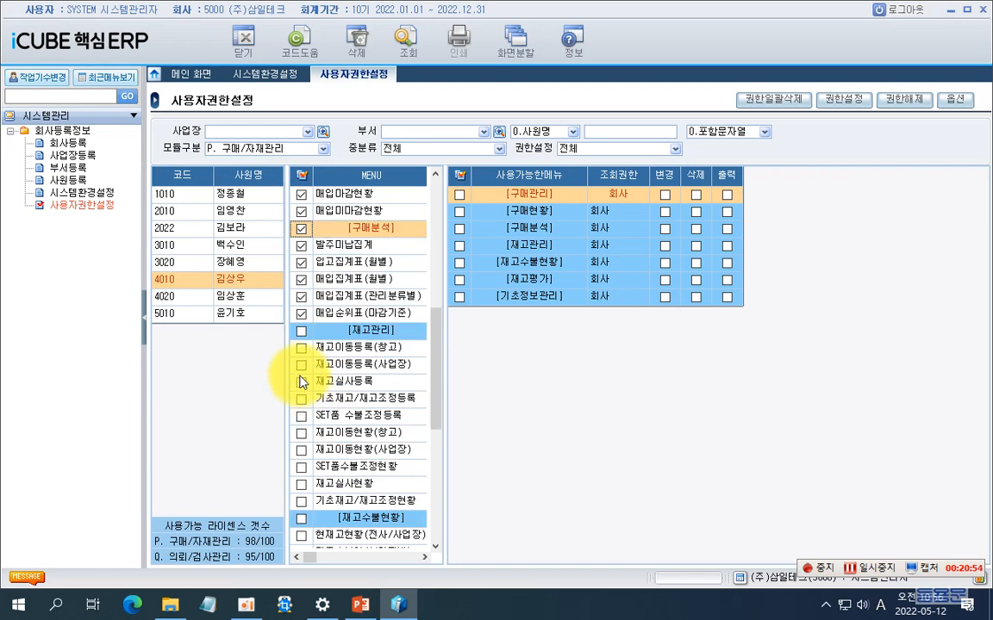
left_click(302, 330)
- Mark the 재고수불현황, 재고평가 and 기초정보관리 groups and grant the sixth employee the marked 구매/자재관리 menus with 조회권한 회사
scroll(306, 379, "down", 2)
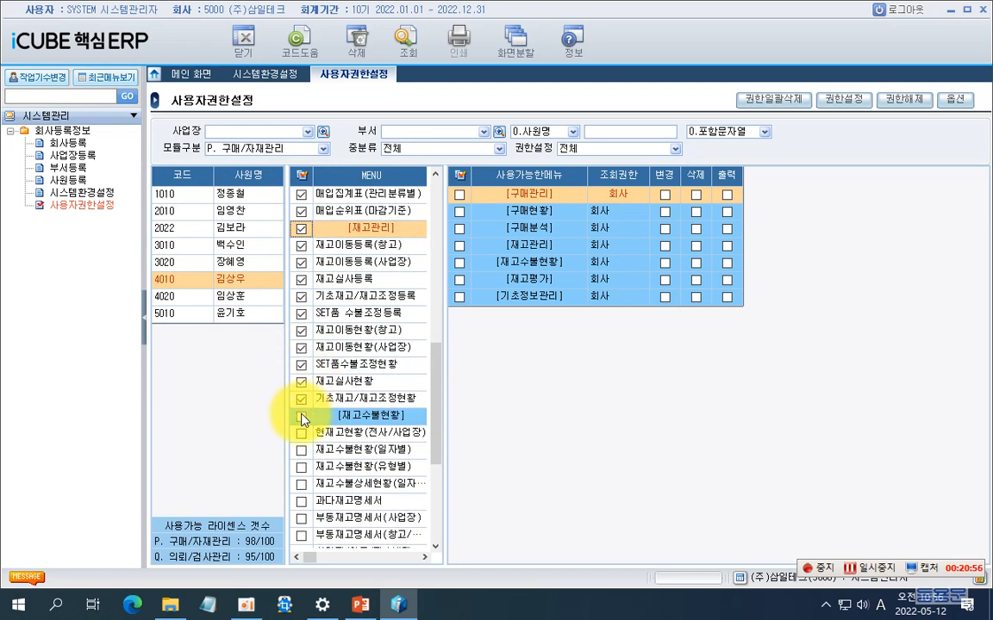
left_click(300, 417)
scroll(302, 414, "down", 4)
left_click(301, 386)
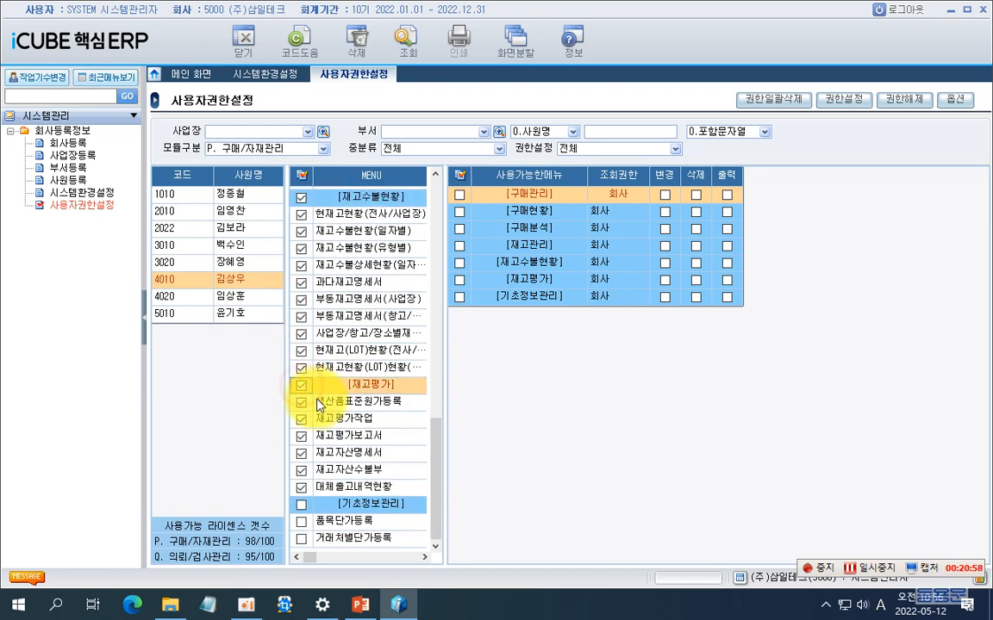
left_click(300, 505)
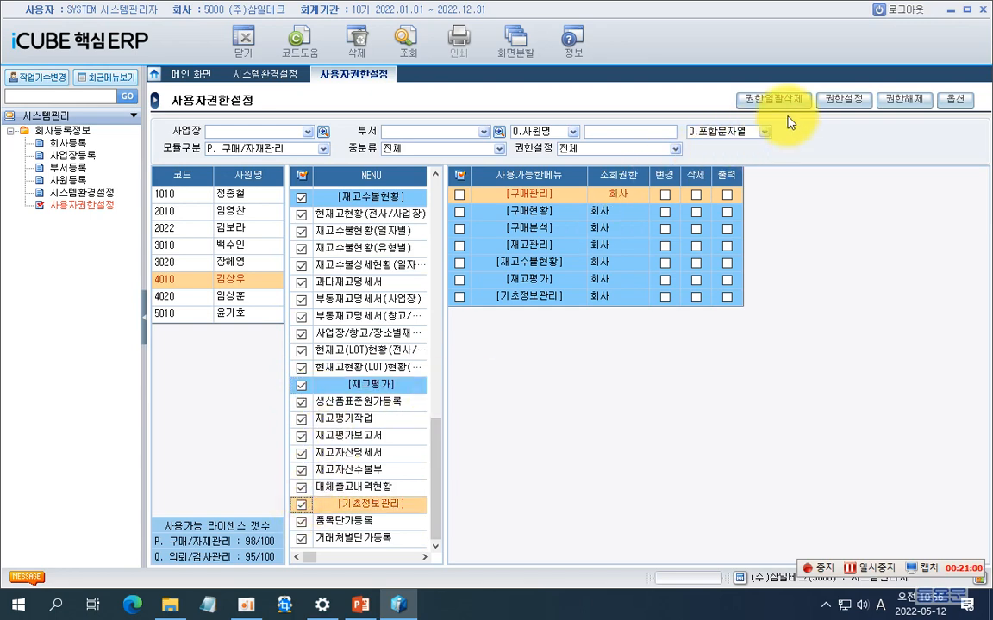
left_click(840, 98)
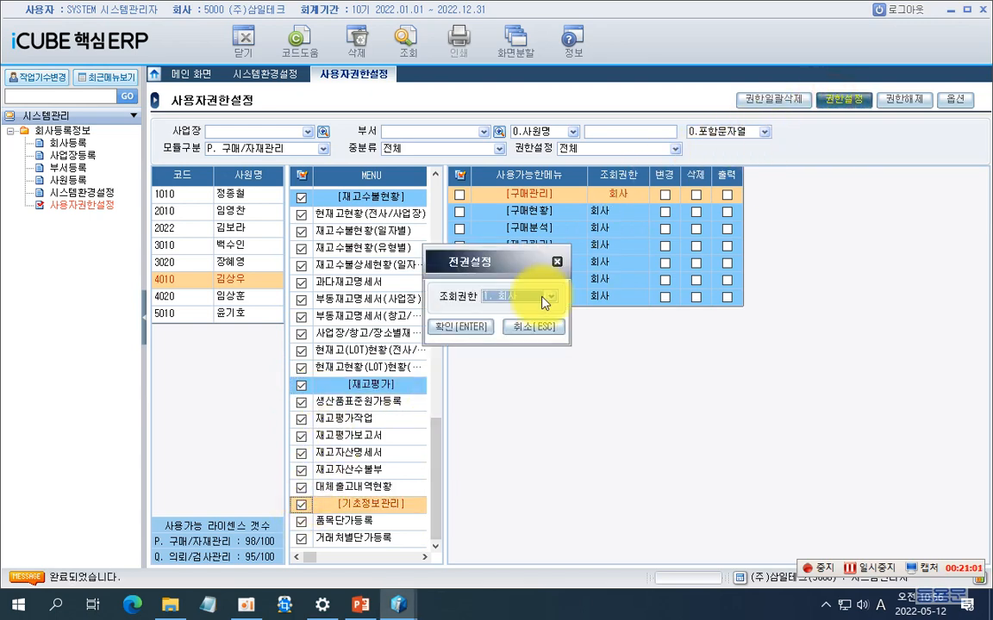
left_click(474, 329)
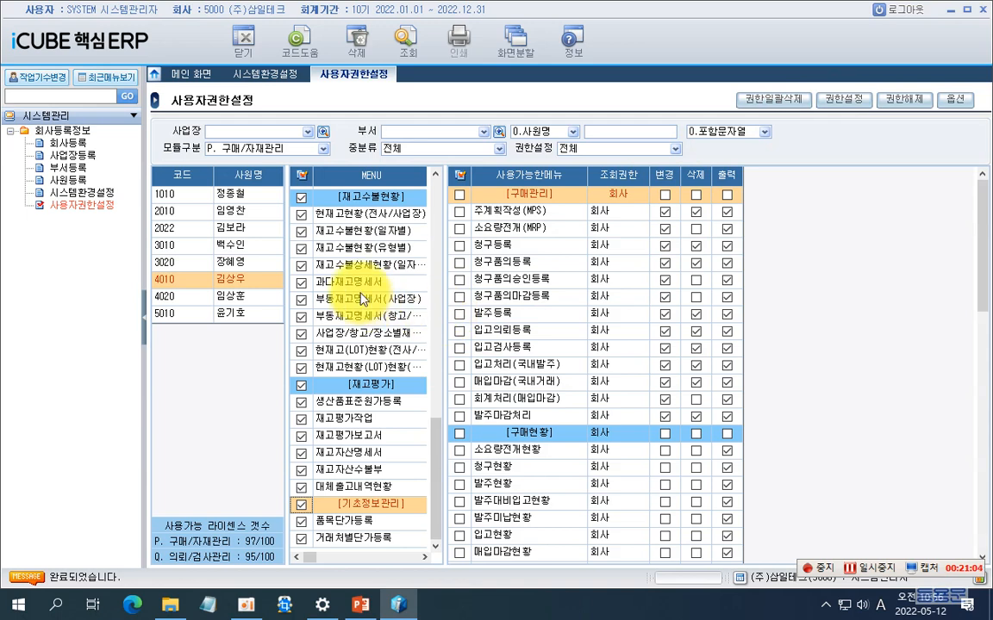
- In the 무역관리 module, mark the 구매승인서(수출), LOCAL L/C(수출), MASTER L/C(수출) and 기타(수출) menu groups for the sixth employee
left_click(323, 149)
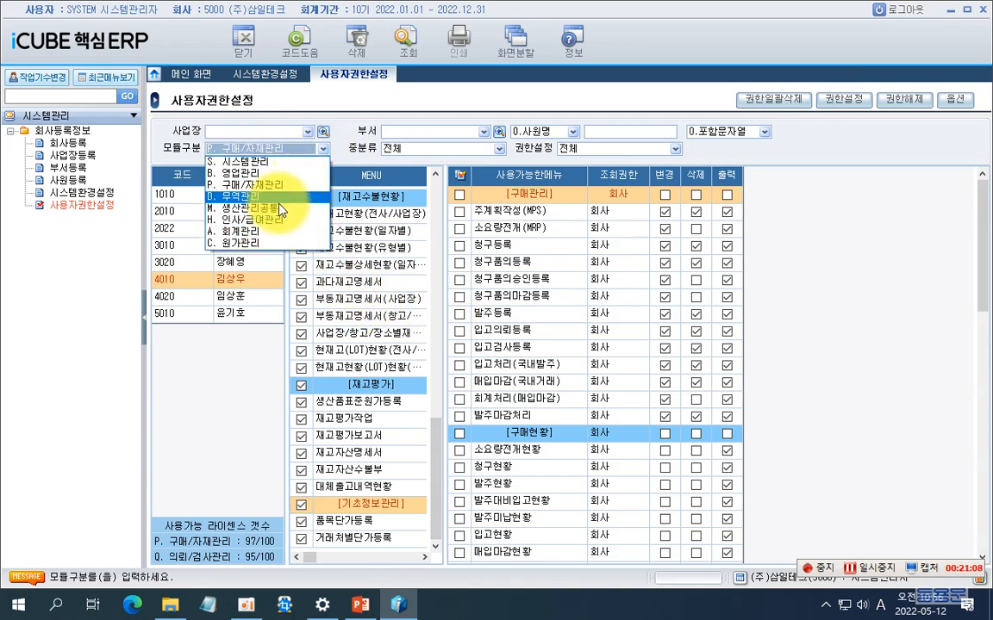
left_click(278, 198)
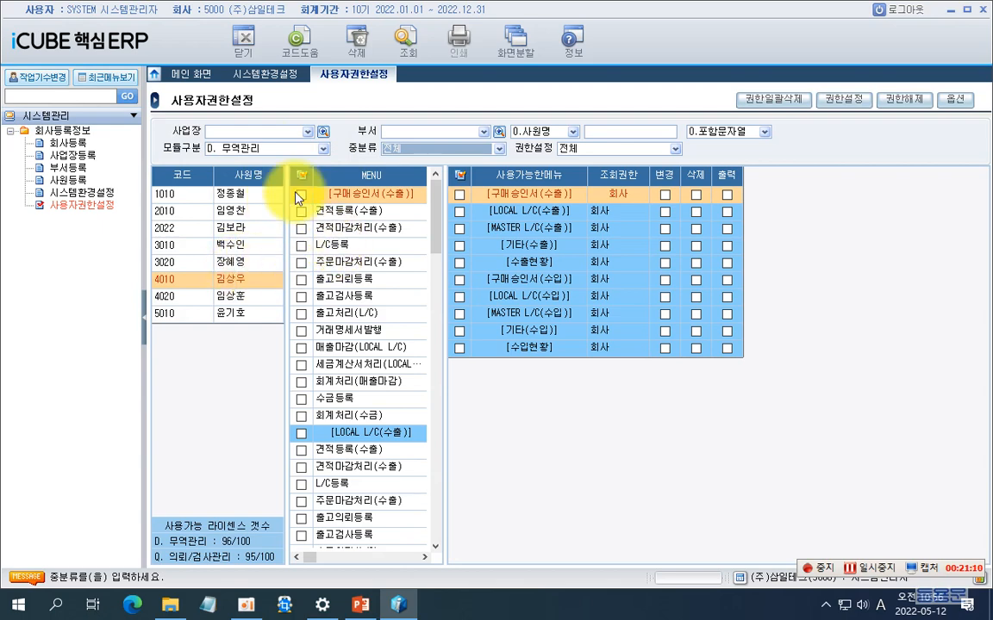
left_click(301, 195)
left_click(301, 432)
scroll(297, 383, "down", 5)
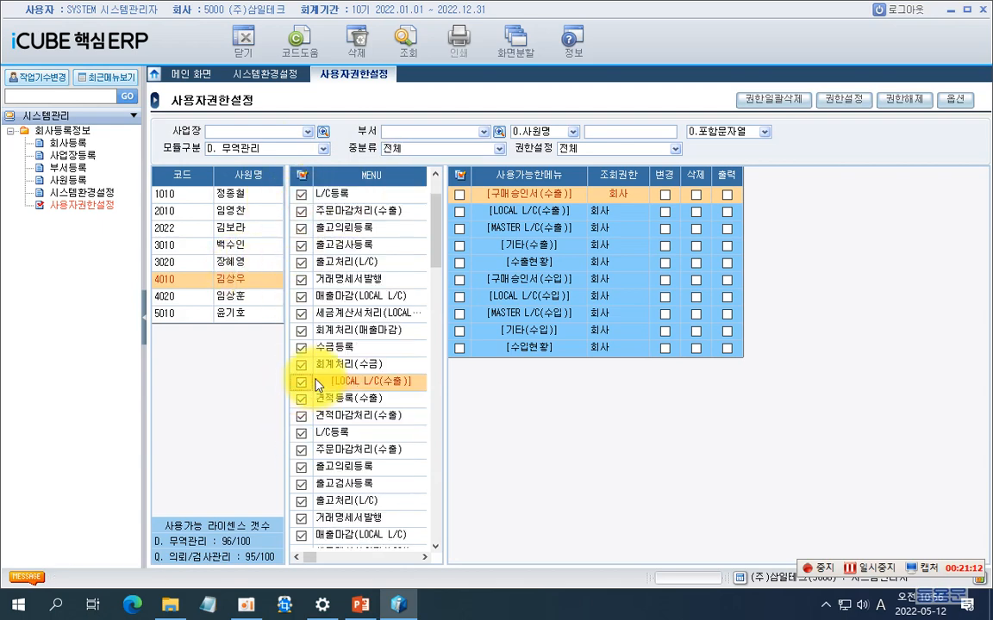
left_click(301, 416)
scroll(318, 392, "down", 5)
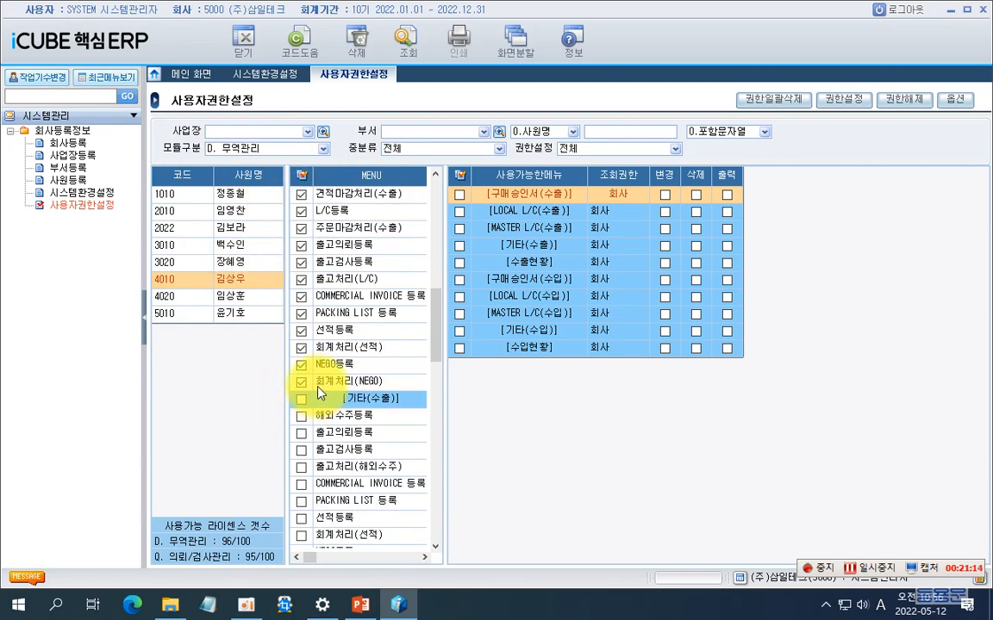
left_click(302, 400)
- Mark the 수출현황, 구매승인서(수입), LOCAL L/C(수입) and MASTER L/C(수입) menu groups for the sixth employee
scroll(293, 392, "down", 5)
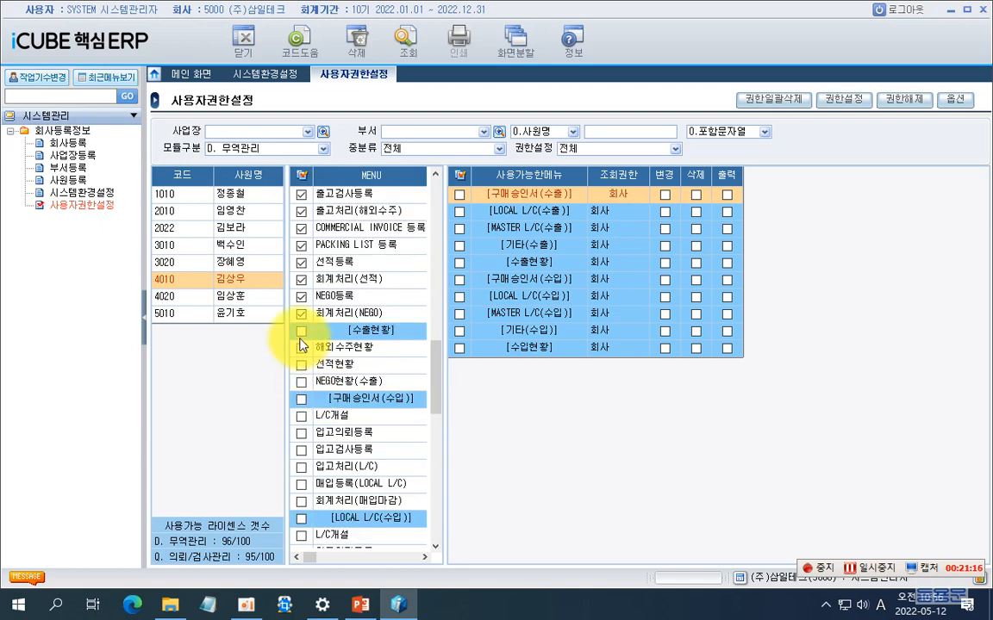
left_click(301, 331)
left_click(300, 399)
scroll(301, 396, "down", 4)
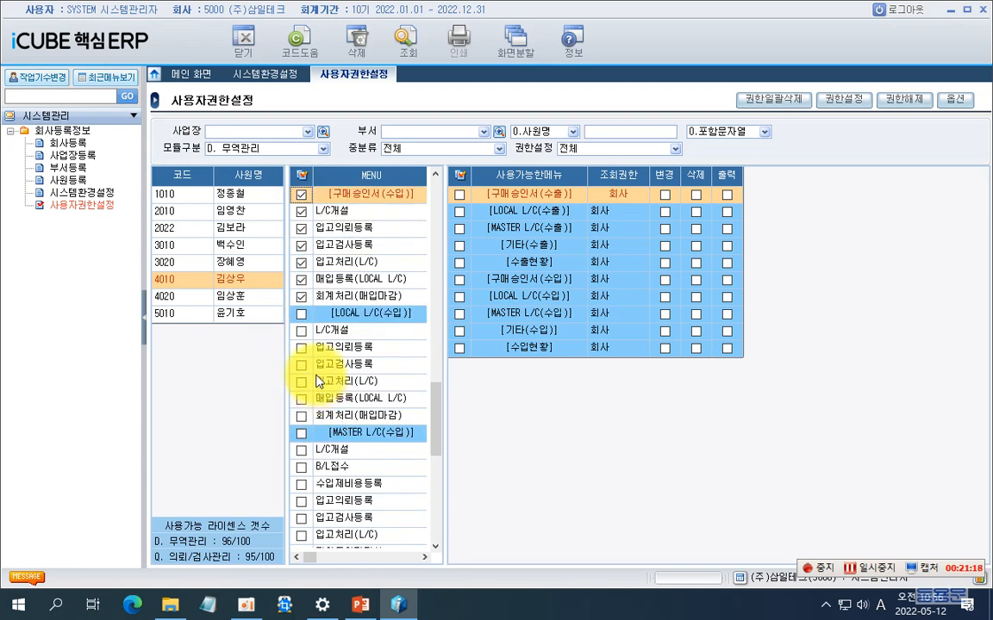
left_click(301, 314)
left_click(300, 433)
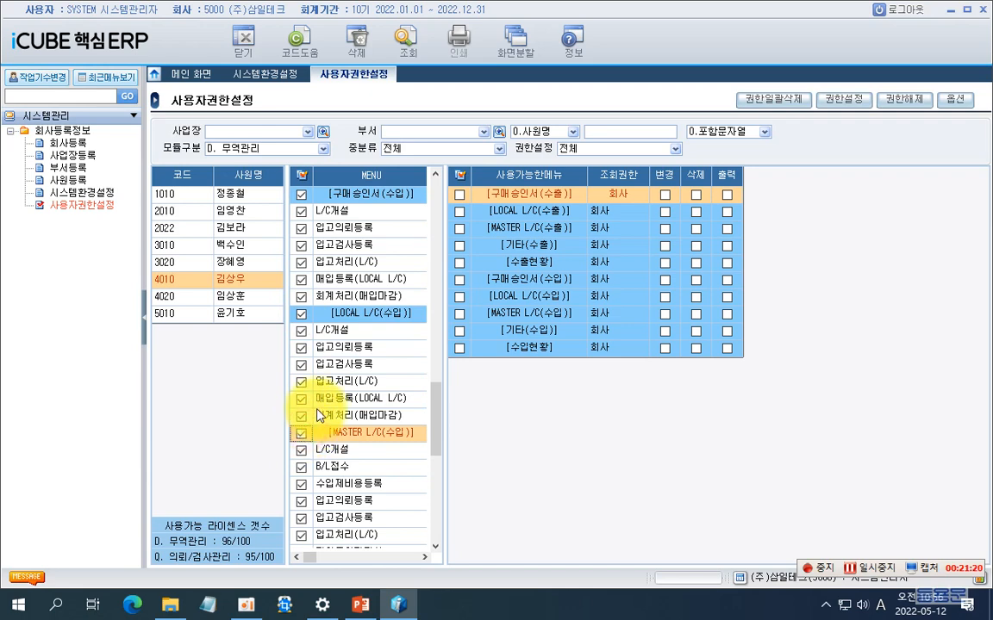
- Mark the 기타(수입) and 수입현황 groups and grant the sixth employee the marked 무역관리 menus with 조회권한 회사
scroll(286, 366, "down", 5)
left_click(301, 331)
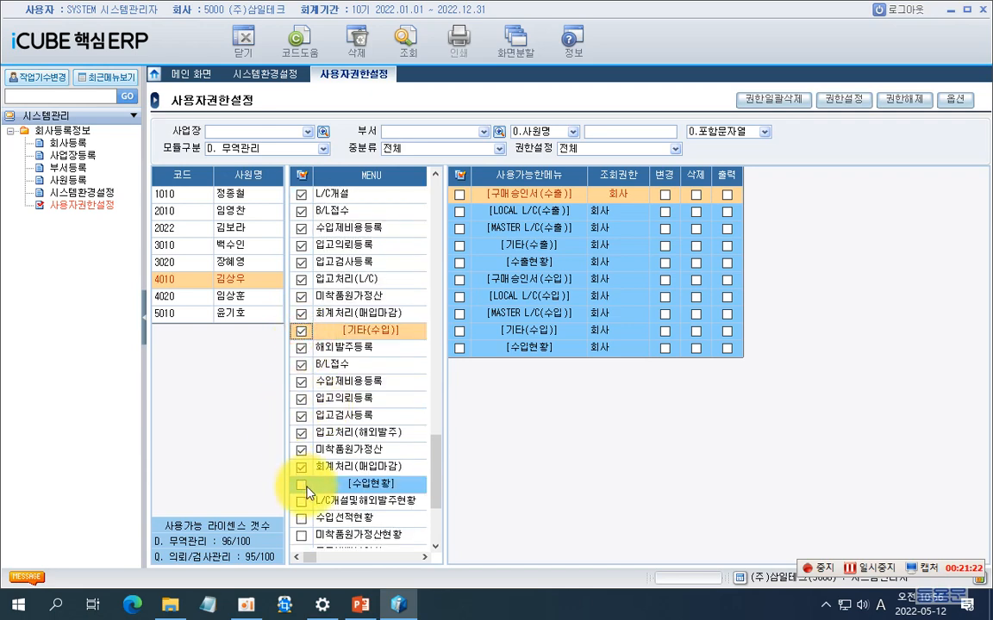
left_click(301, 485)
scroll(298, 457, "down", 3)
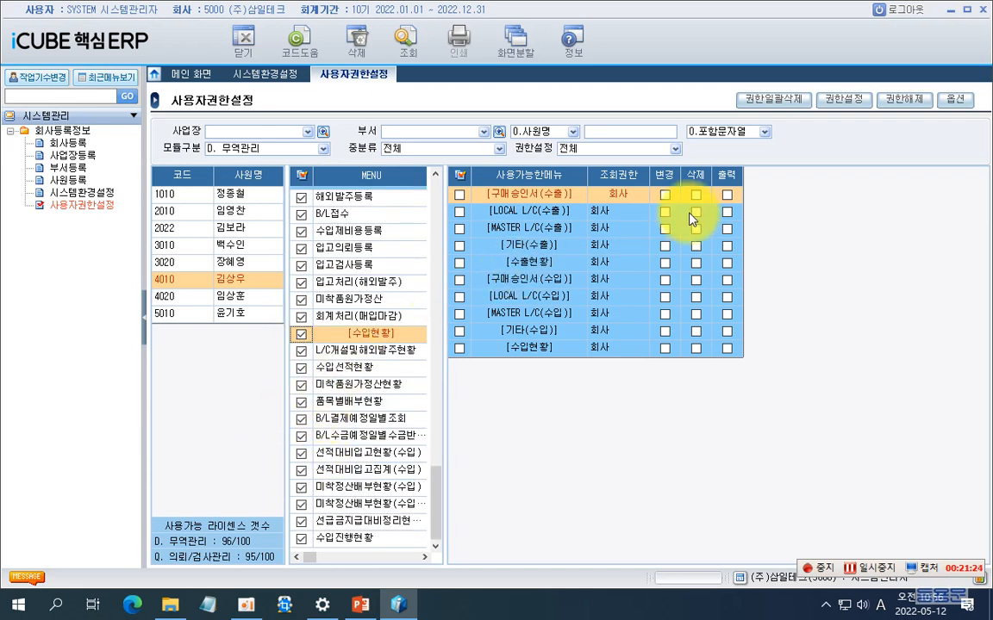
left_click(844, 102)
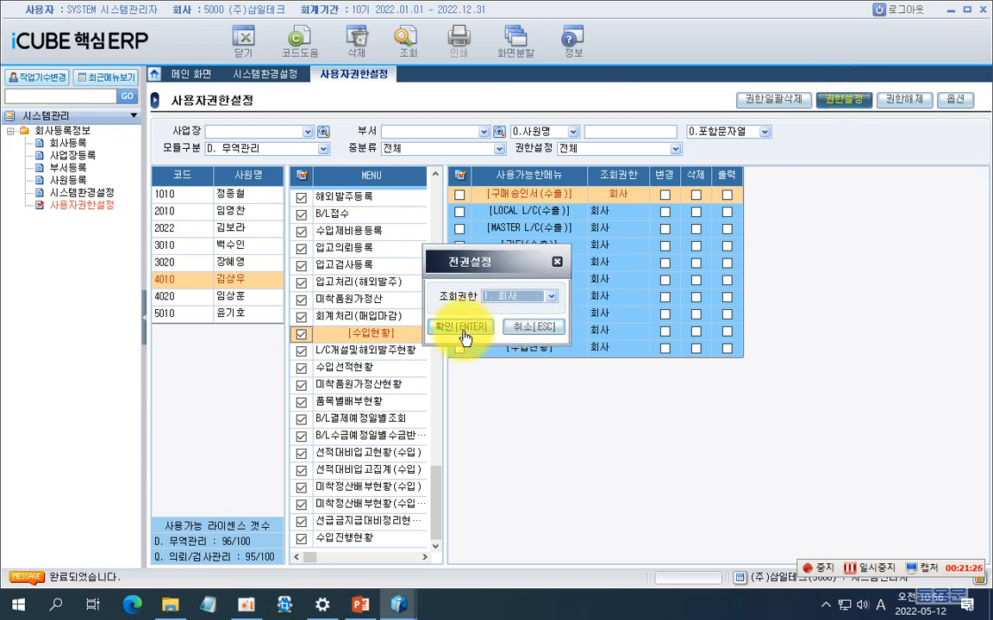
left_click(463, 328)
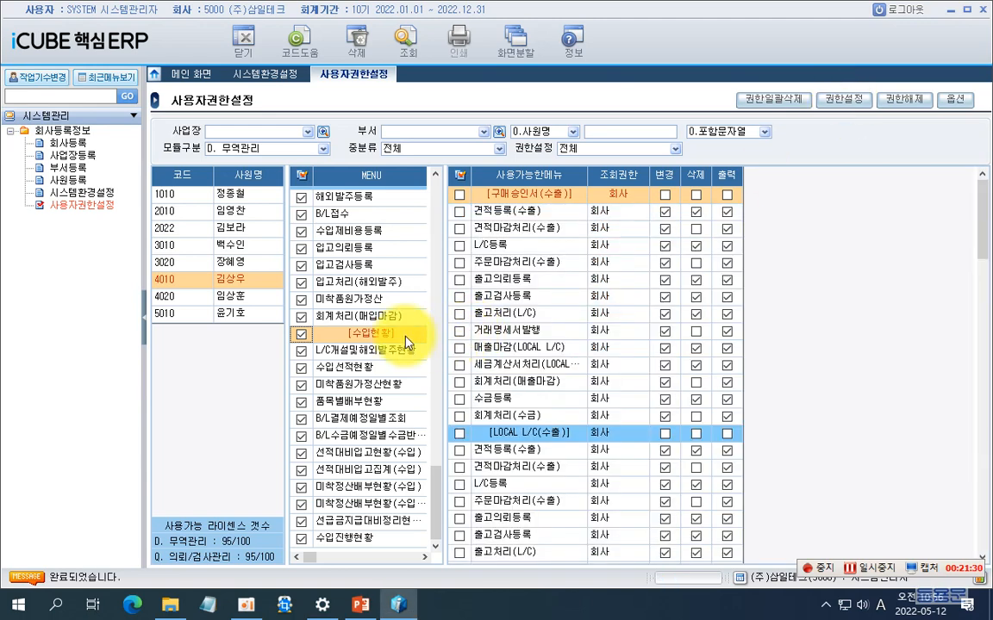
- Grant the seventh employee the 영업관리, 영업현황, 영업분석 and 기초정보관리 menu groups of the 영업관리 module with 조회권한 부서
left_click(232, 297)
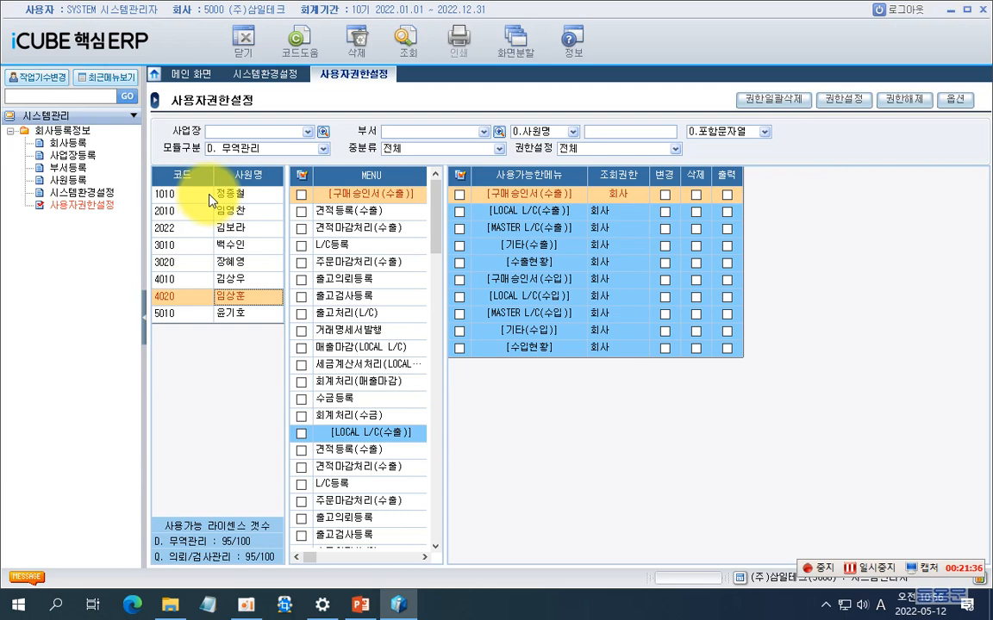
left_click(322, 149)
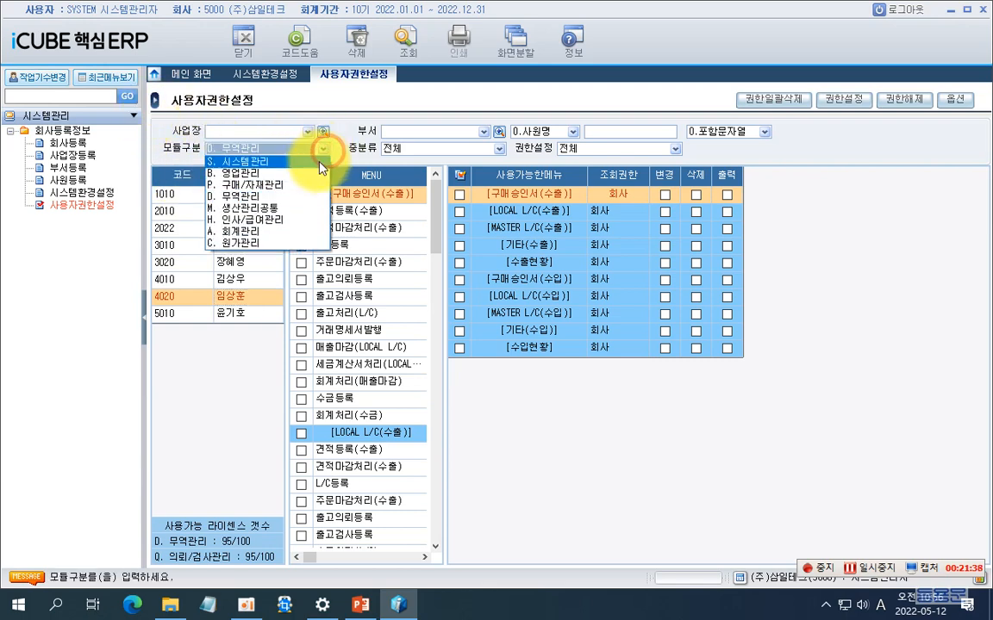
left_click(278, 175)
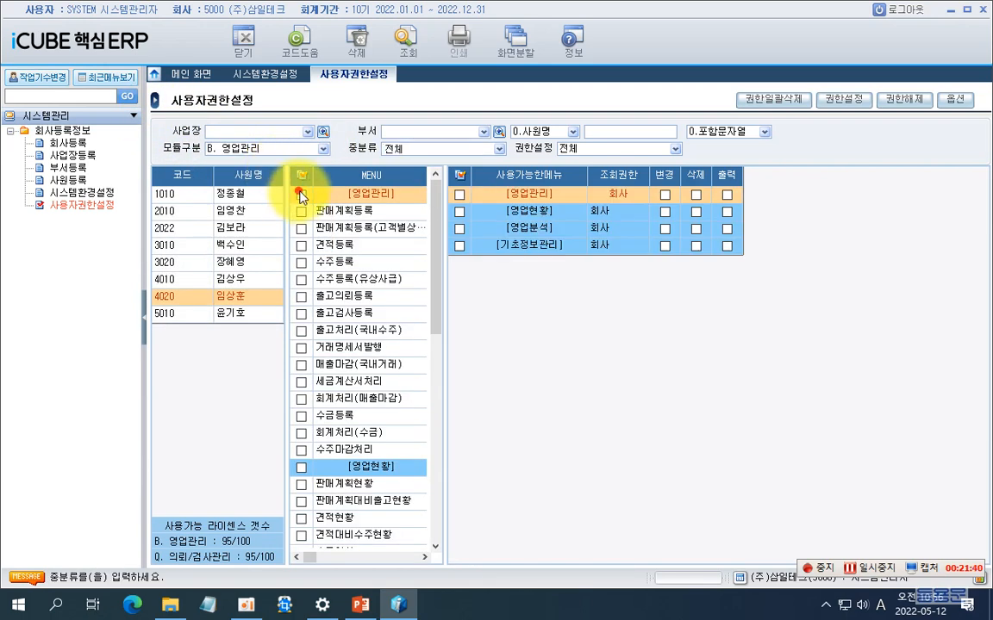
scroll(301, 292, "down", 9)
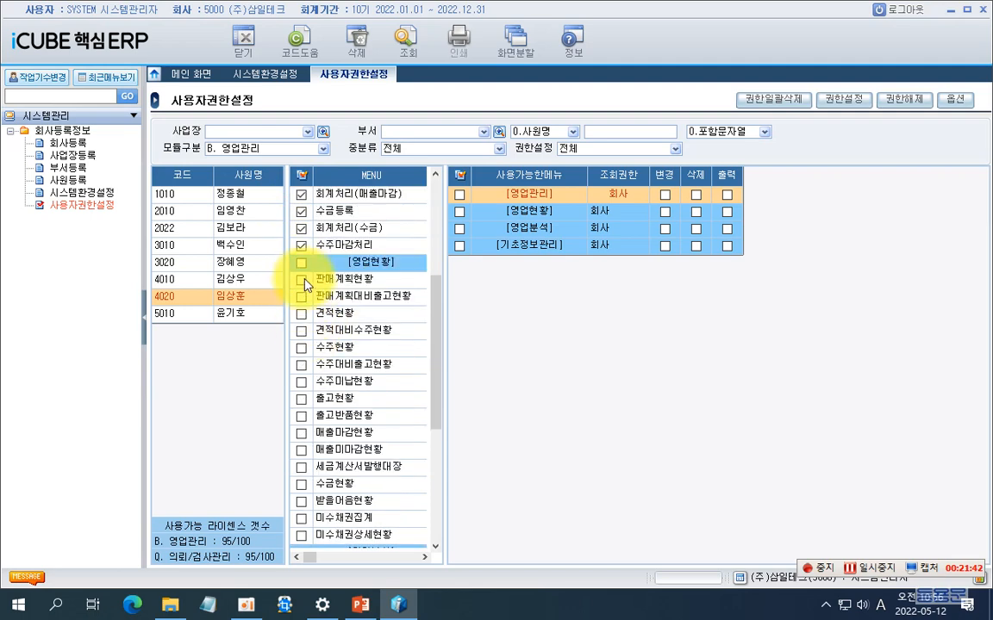
left_click(300, 348)
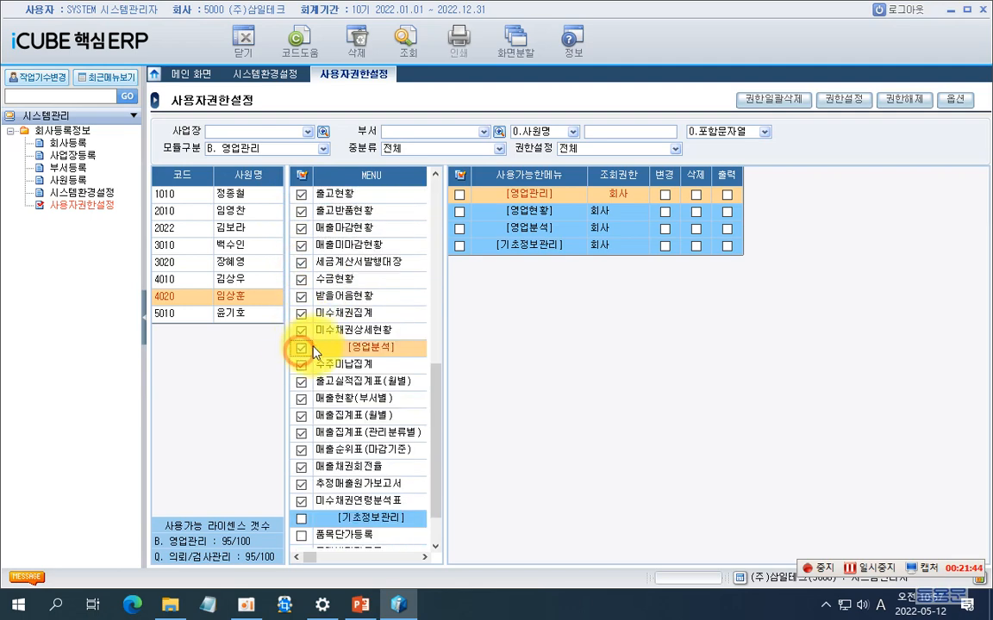
scroll(299, 362, "down", 1)
left_click(300, 473)
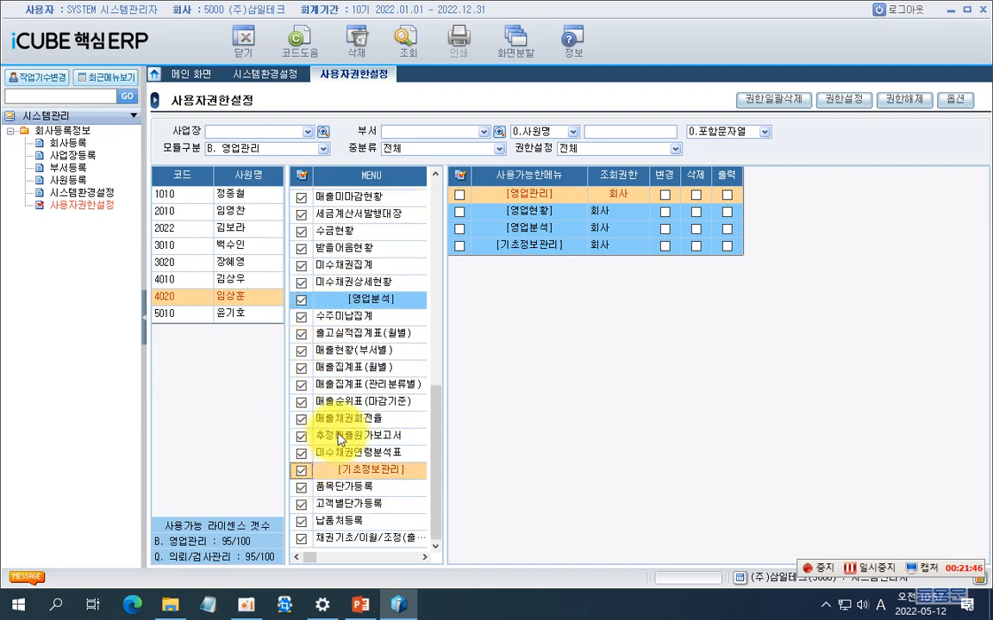
left_click(840, 100)
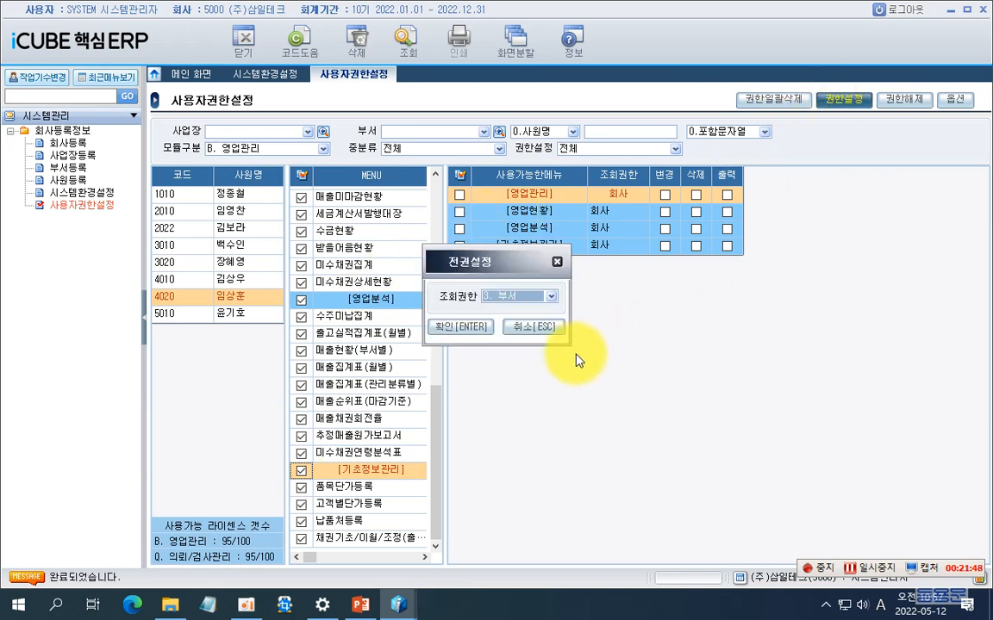
left_click(473, 330)
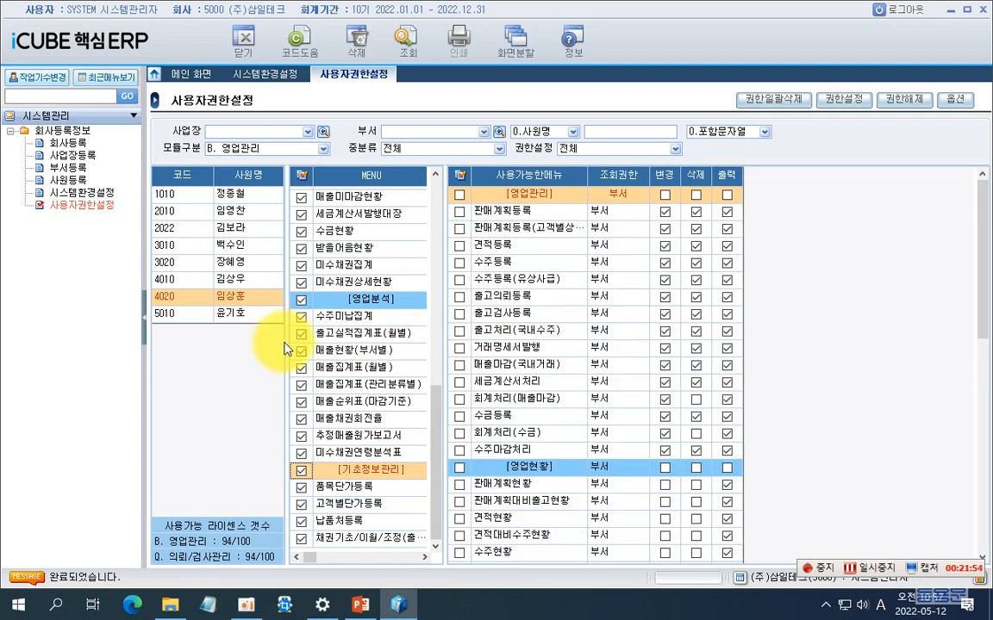
- In the 구매/자재관리 module, mark the 구매관리, 구매현황, 구매분석 and 재고관리 menu groups for the seventh employee
left_click(326, 150)
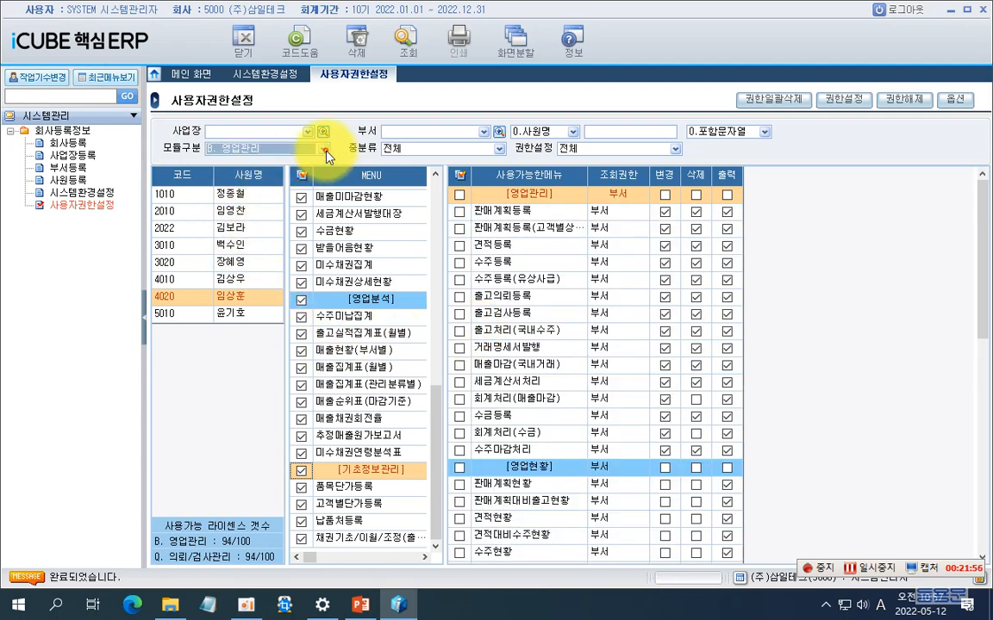
left_click(281, 191)
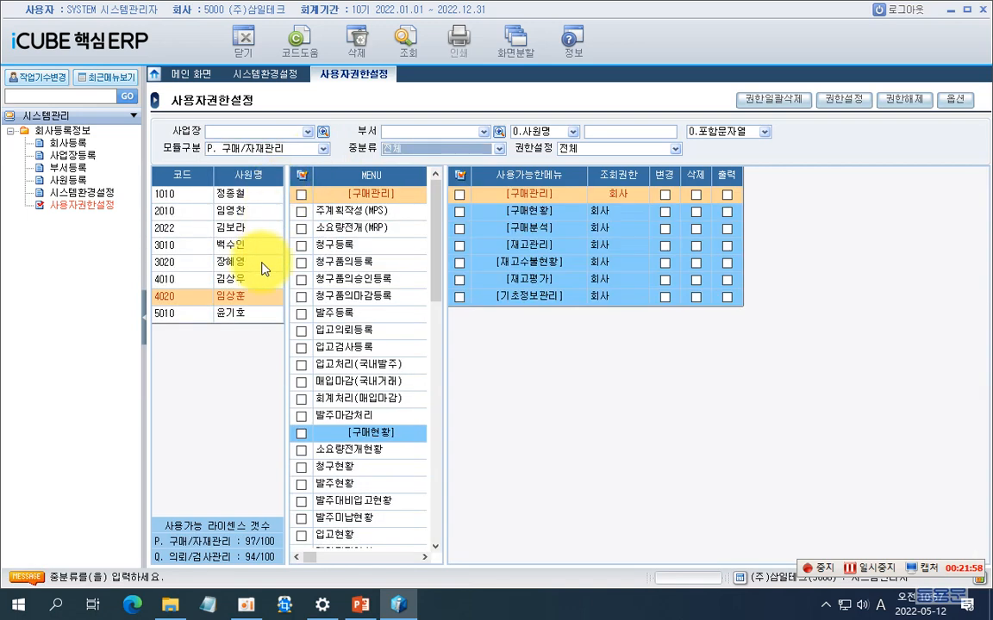
left_click_drag(301, 194, 302, 416)
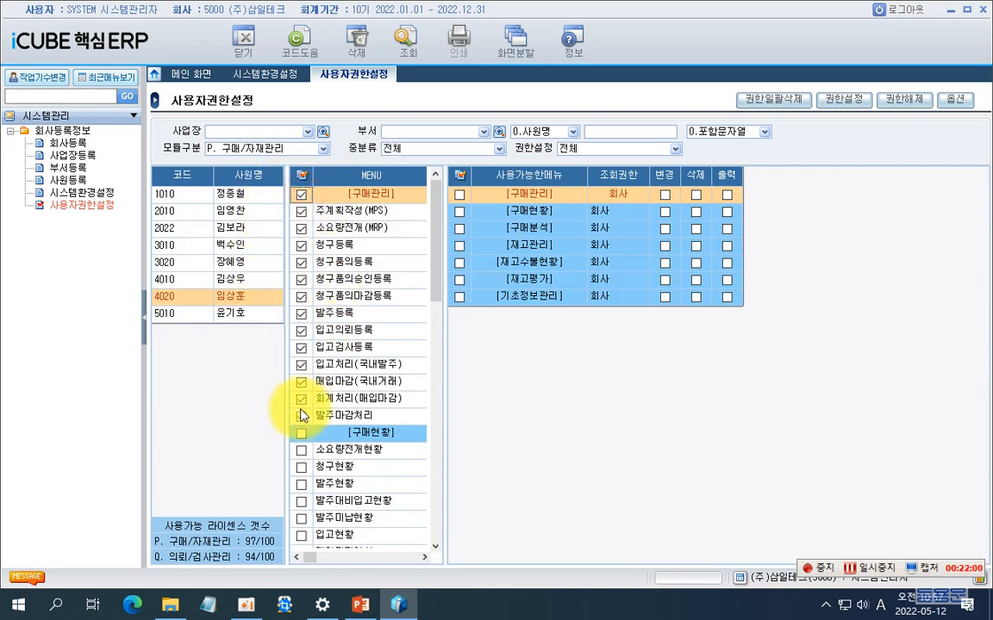
left_click(302, 434)
scroll(320, 404, "down", 4)
left_click(302, 383)
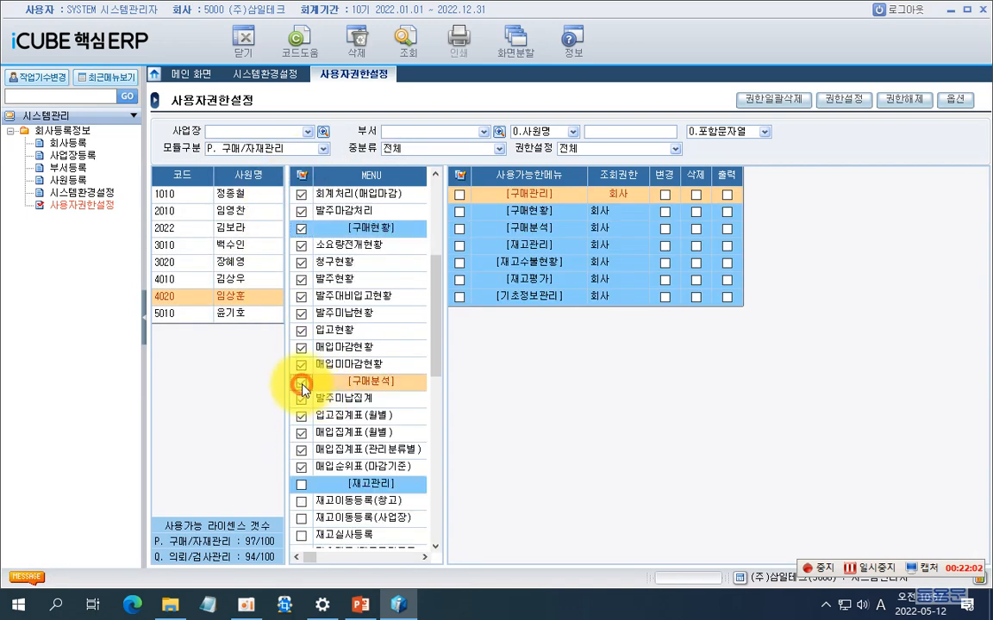
scroll(298, 384, "down", 5)
left_click(301, 229)
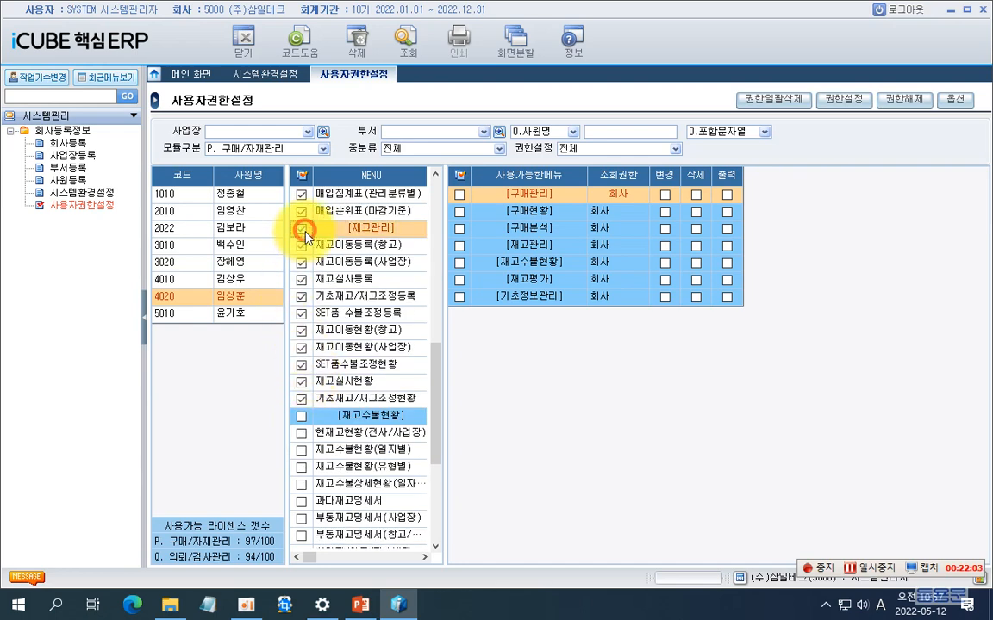
- Mark the 재고수불현황, 재고평가 and 기초정보관리 groups and grant the seventh employee the marked 구매/자재관리 menus with 조회권한 부서
left_click(301, 414)
scroll(301, 412, "down", 4)
left_click(301, 400)
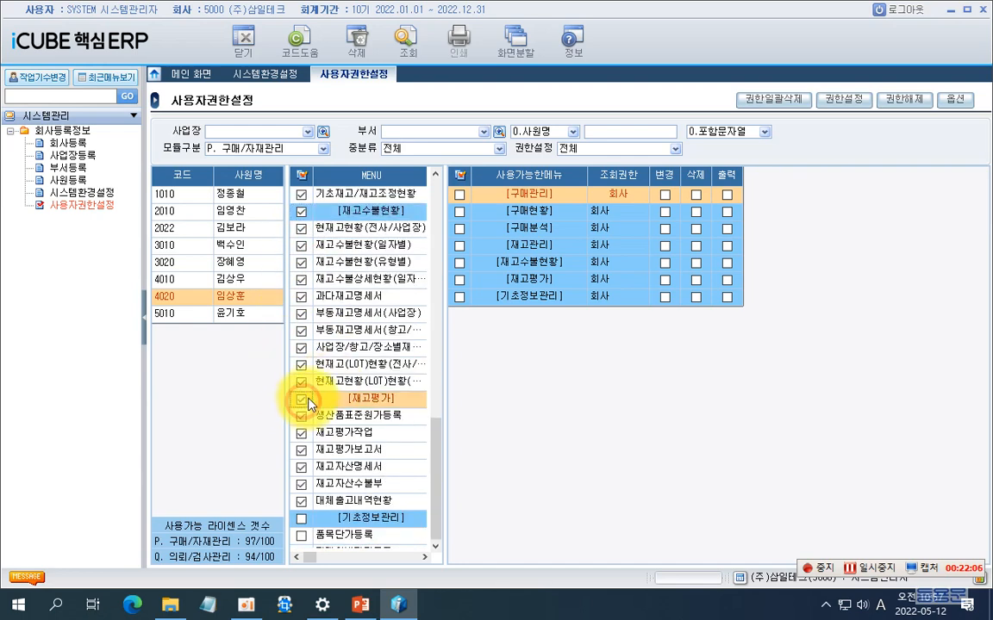
scroll(308, 400, "down", 1)
left_click(299, 504)
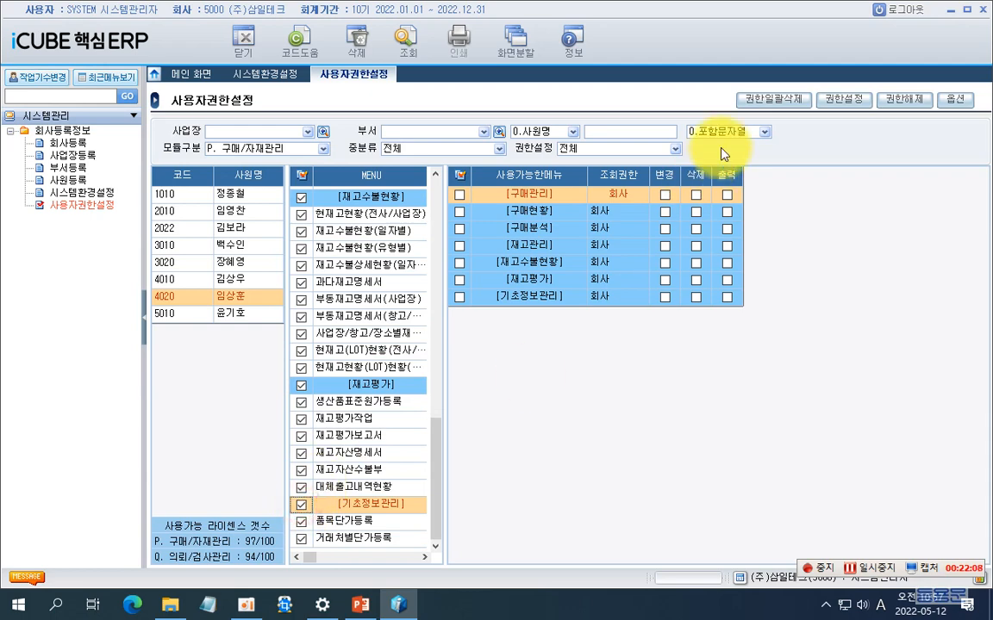
left_click(840, 98)
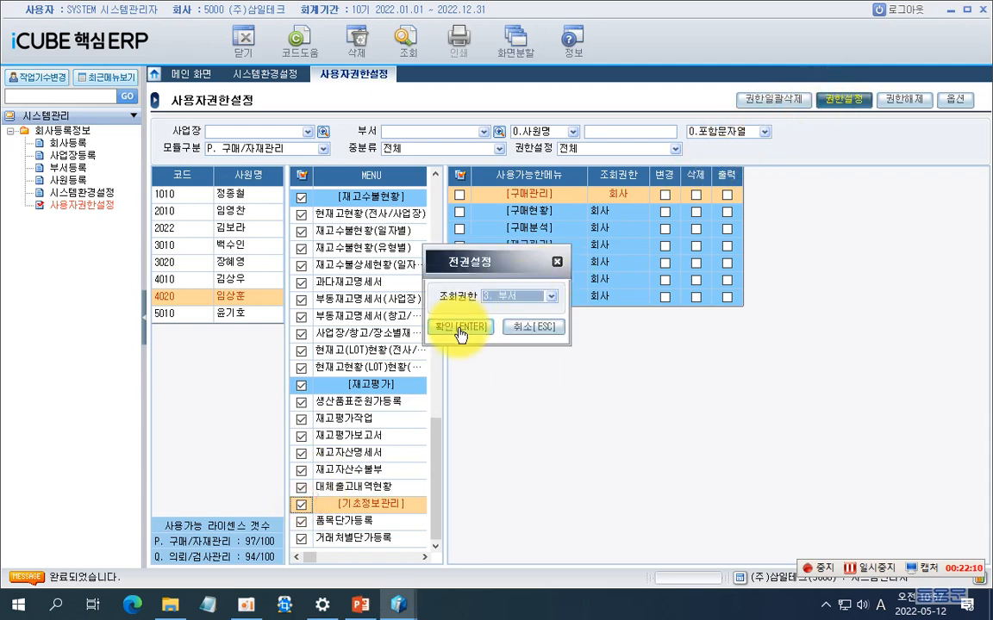
left_click(457, 329)
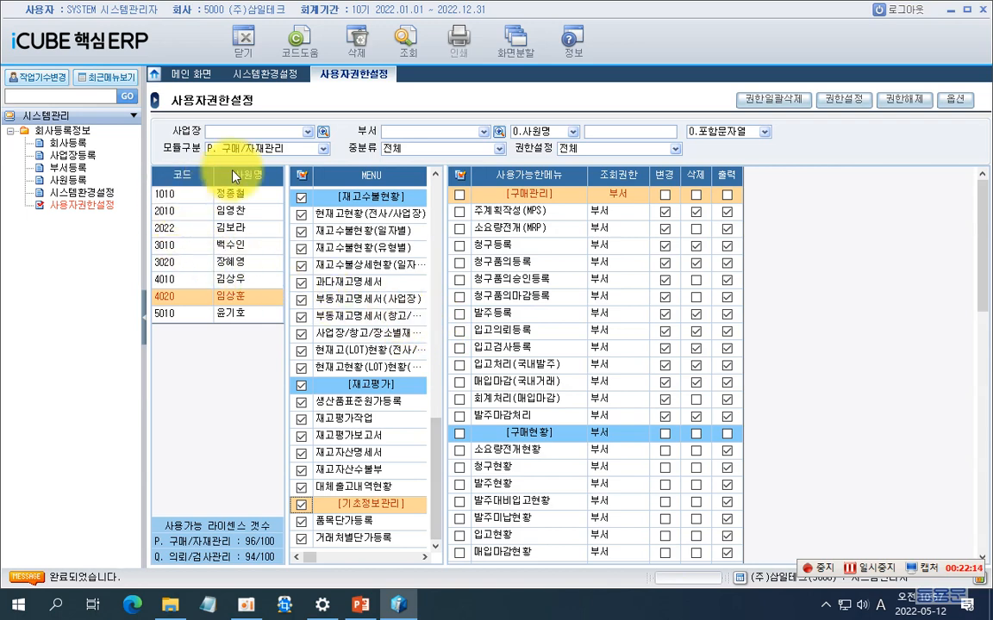
- In the 생산관리공통 module, mark the 생산관리, 외주관리 and 재공관리 menu groups for the seventh employee
left_click(322, 148)
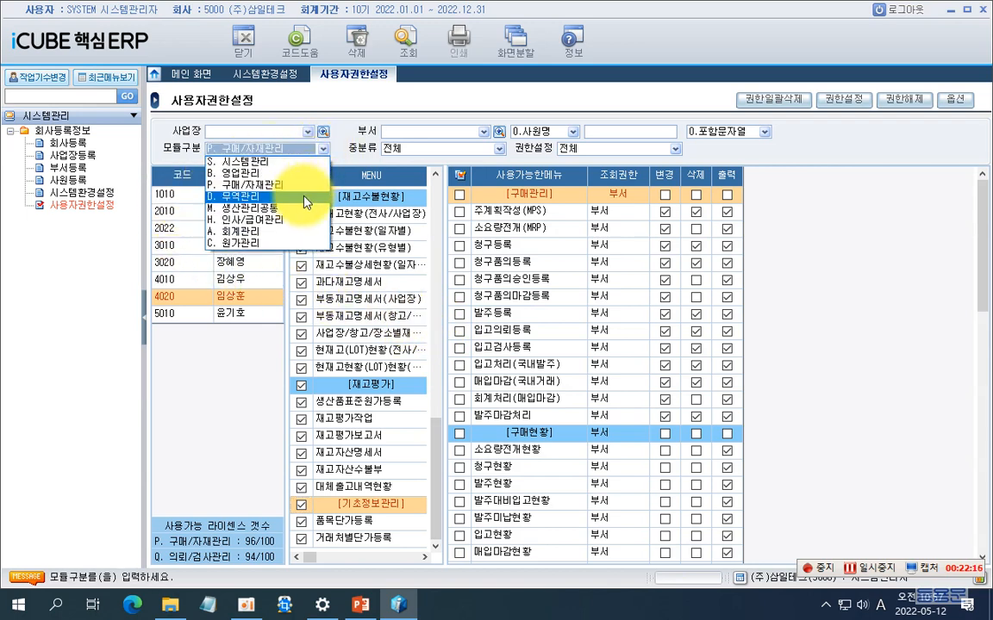
left_click(286, 209)
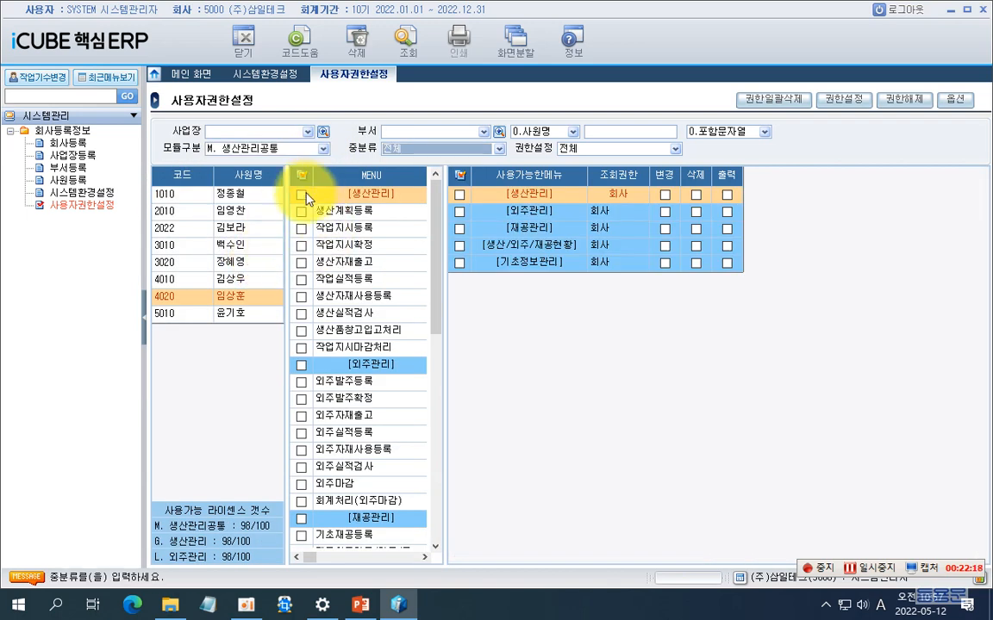
left_click(300, 195)
left_click(301, 365)
scroll(324, 337, "down", 4)
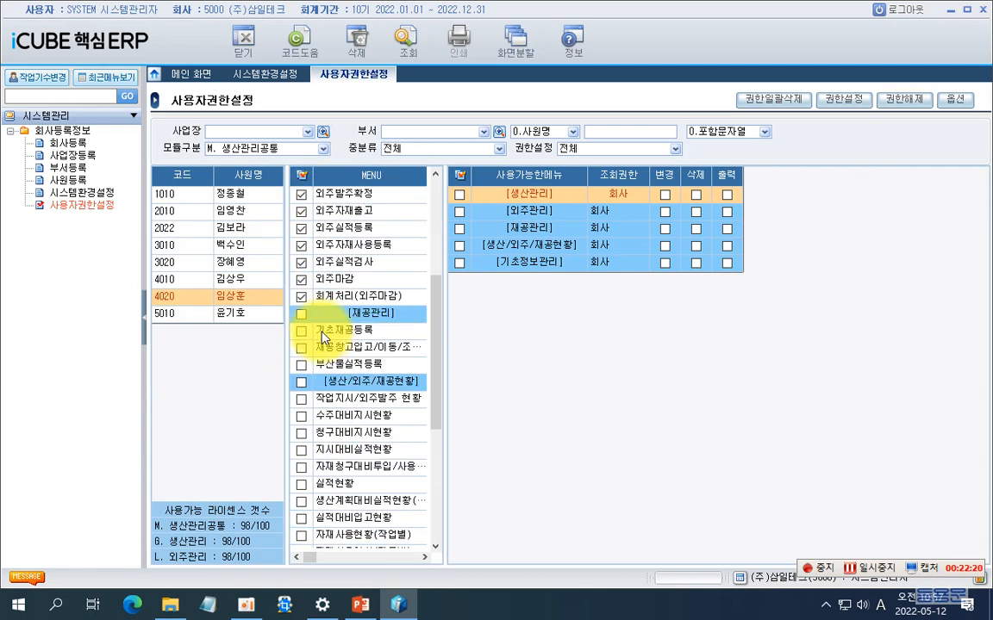
left_click(300, 313)
- Mark the 생산/외주/재공현황 and 기초정보관리 groups and grant the seventh employee the marked 생산관리공통 menus with 조회권한 부서
scroll(300, 314, "down", 2)
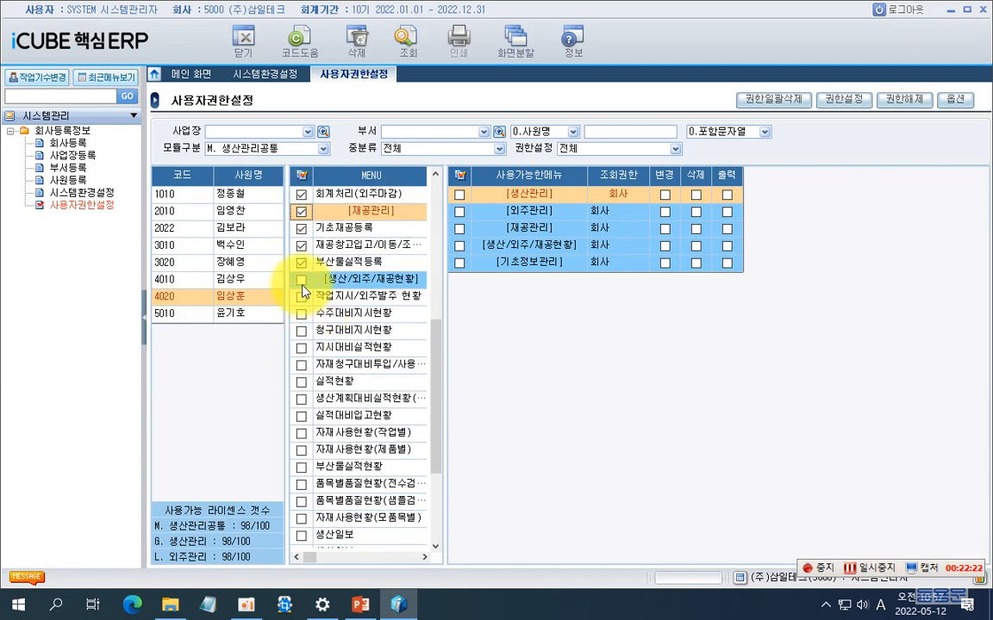
left_click(301, 281)
scroll(293, 345, "down", 3)
left_click(302, 451)
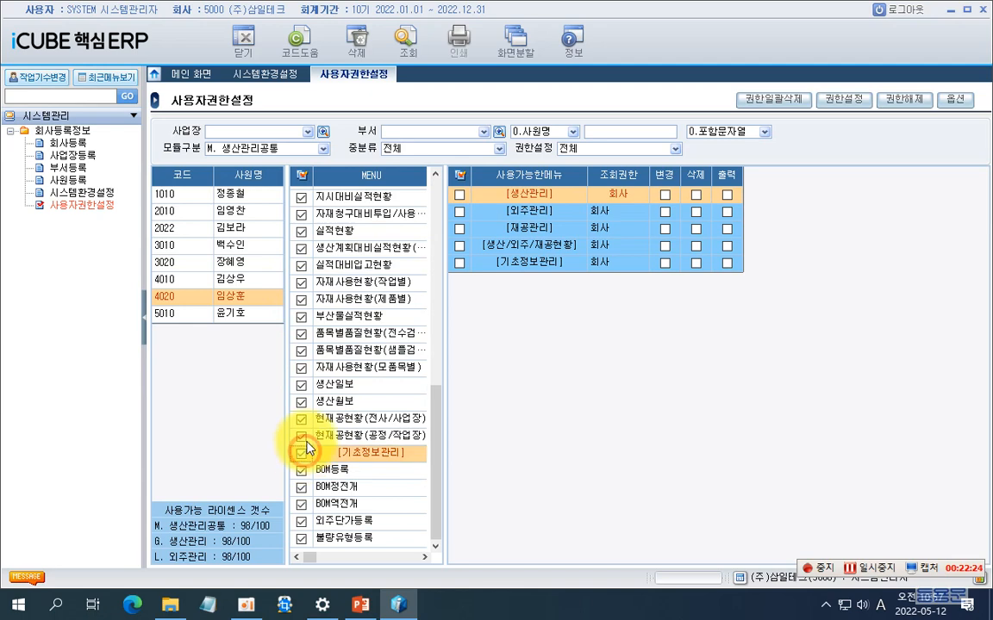
left_click(844, 99)
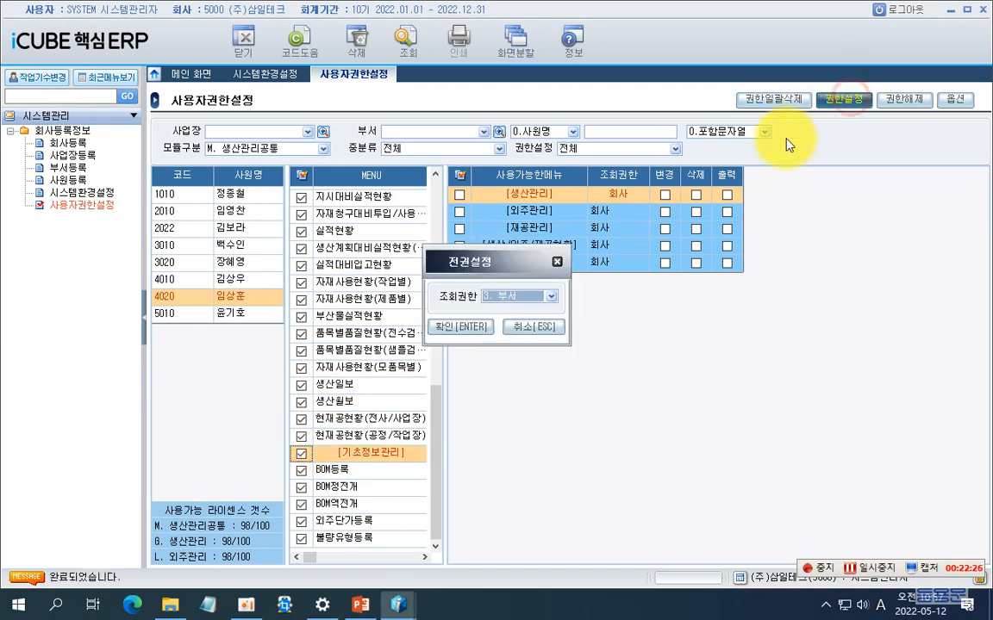
left_click(468, 329)
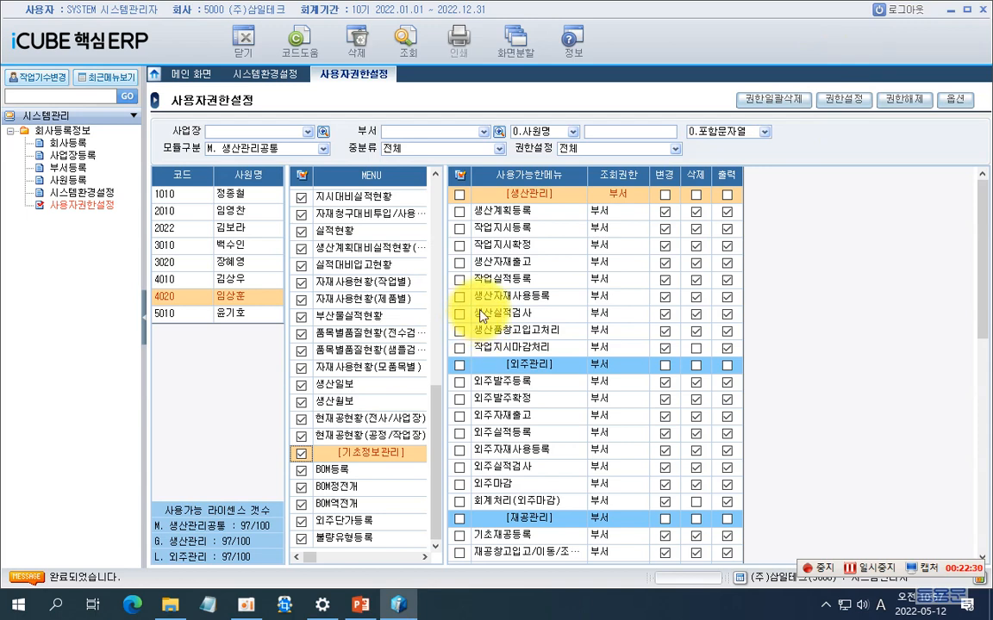
- Copy the seventh employee's permissions to the eighth employee for all modules (전체모듈)
left_click(230, 316)
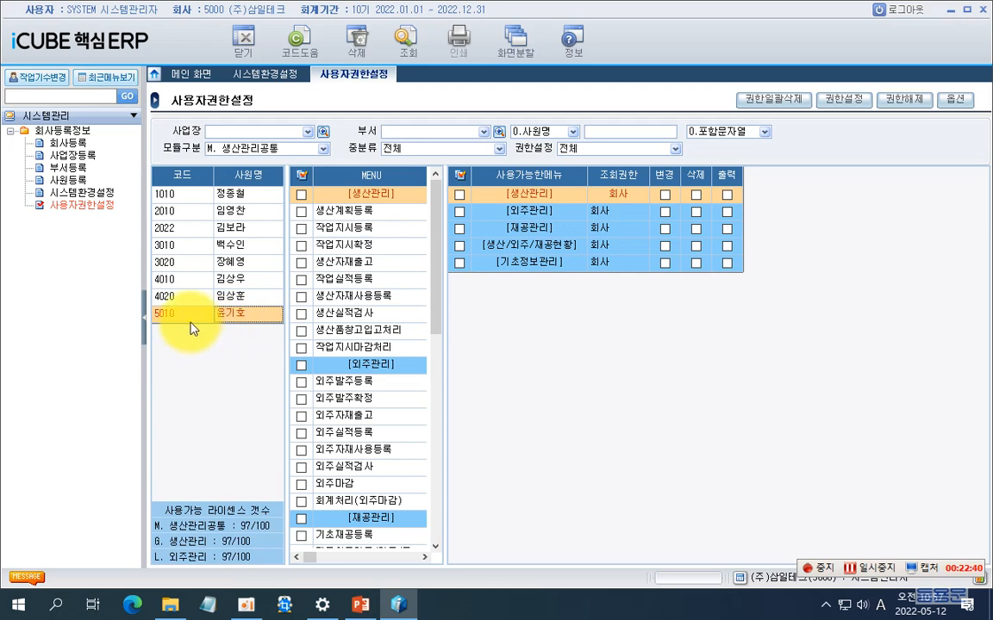
left_click(231, 297)
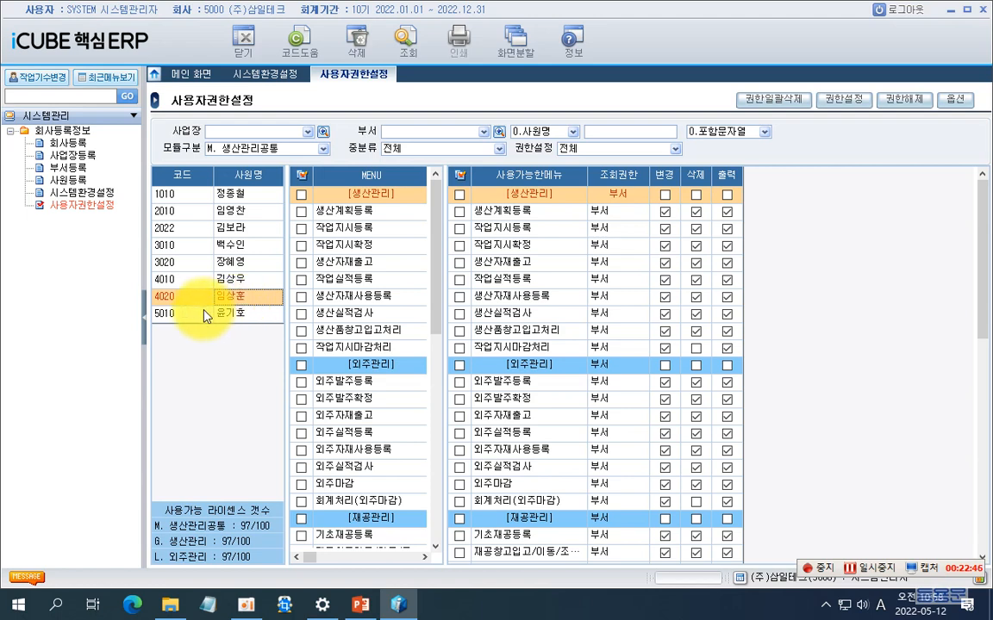
right_click(221, 297)
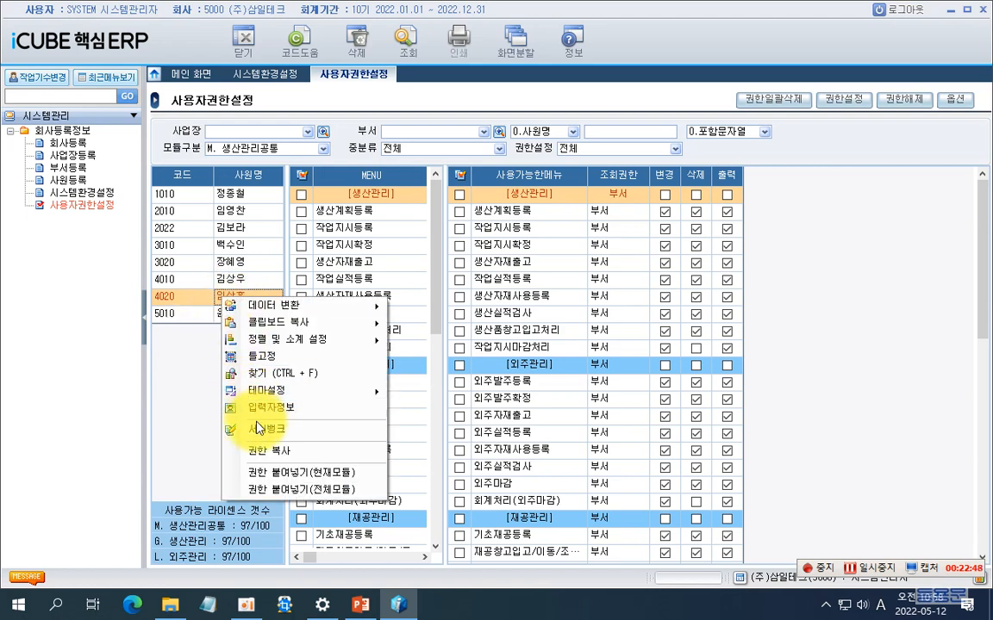
left_click(272, 453)
left_click(233, 314)
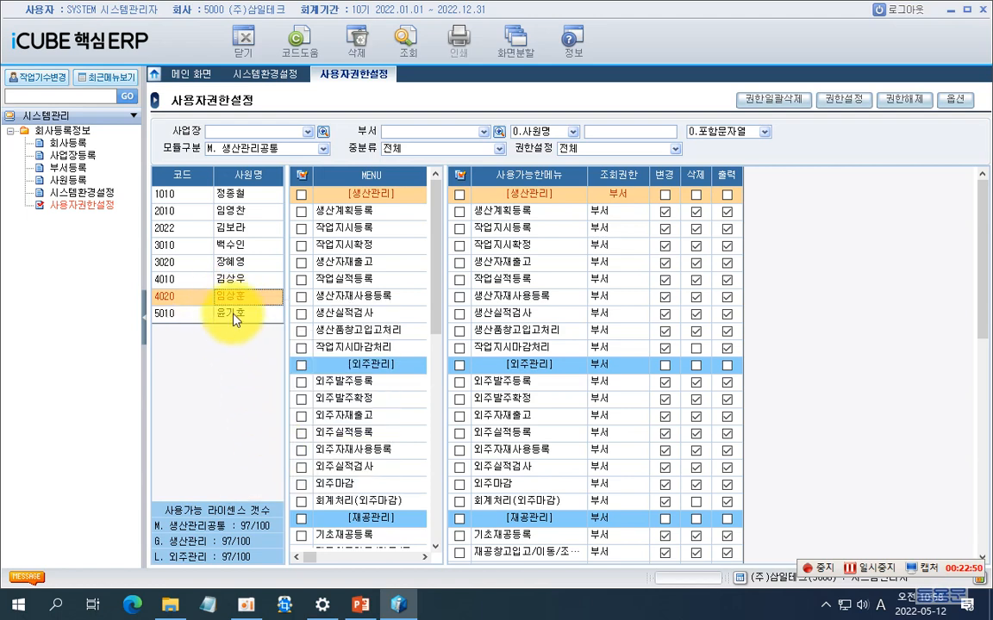
right_click(236, 321)
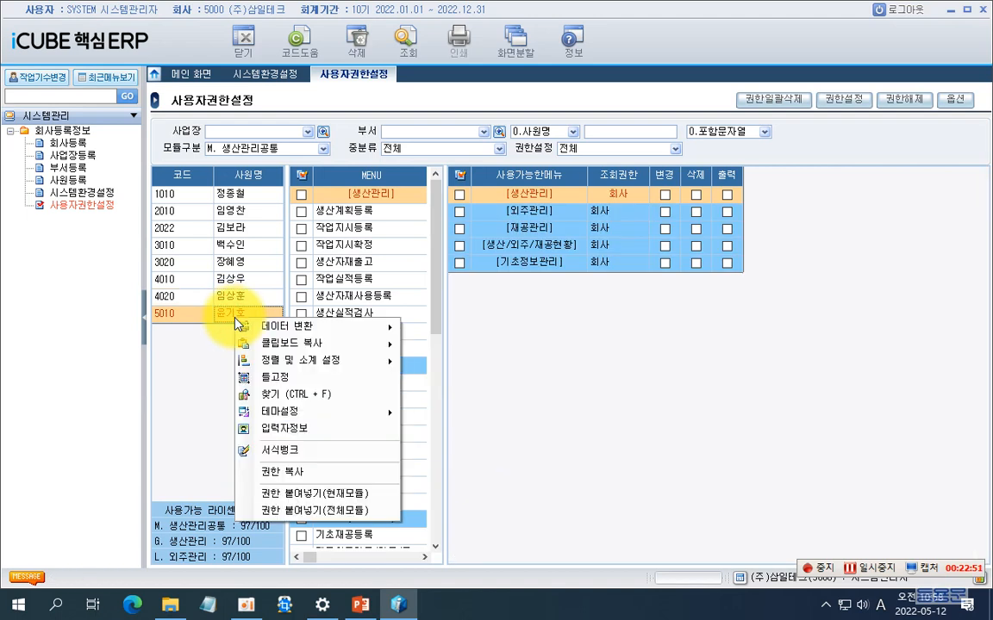
left_click(286, 510)
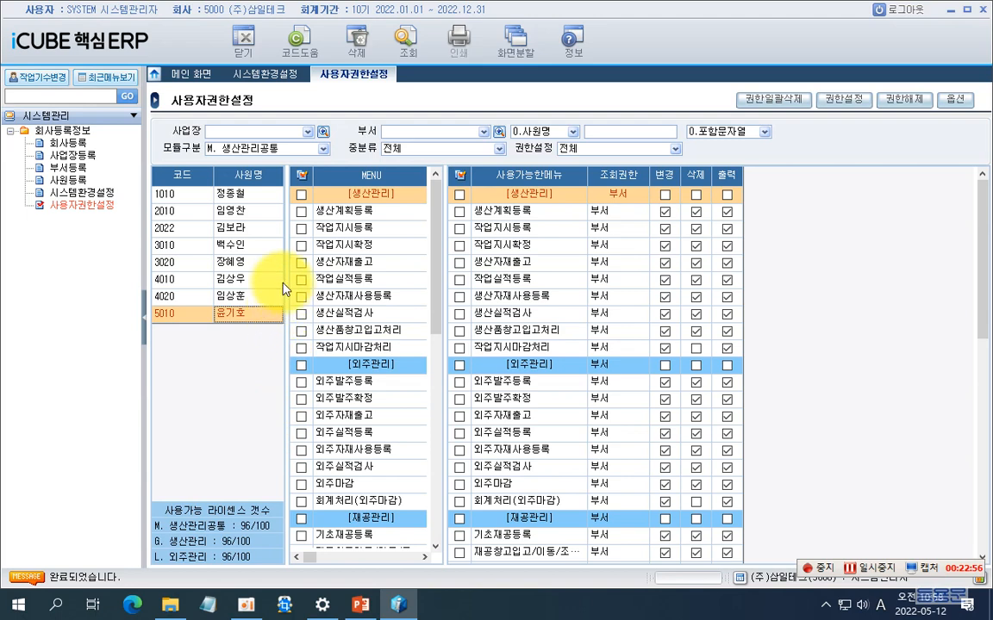
- Check the eighth employee's permissions in the 영업관리, 구매/자재관리 and 회계관리 modules
left_click(325, 149)
left_click(270, 173)
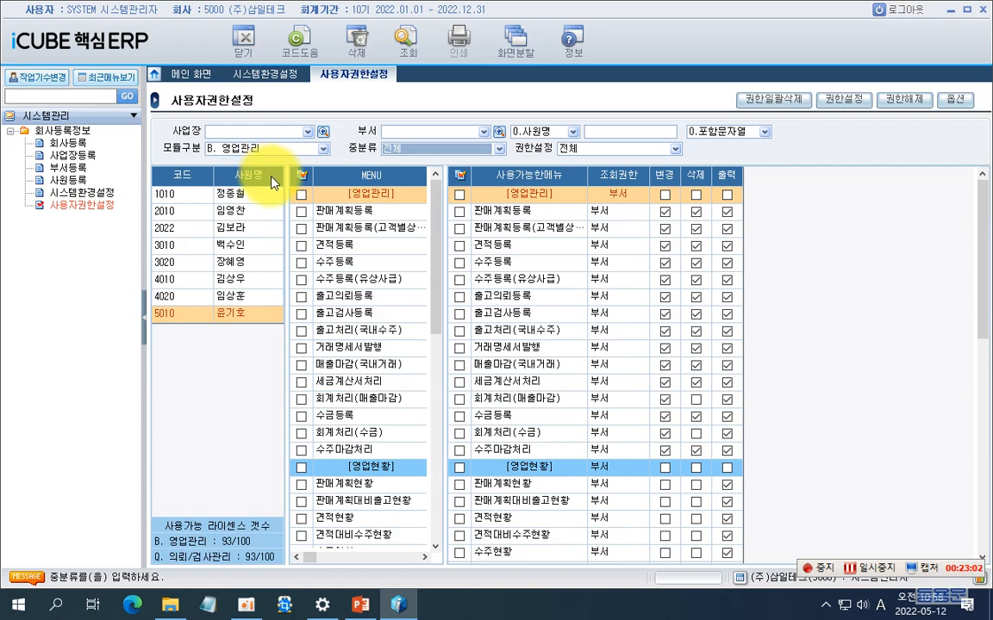
left_click(321, 149)
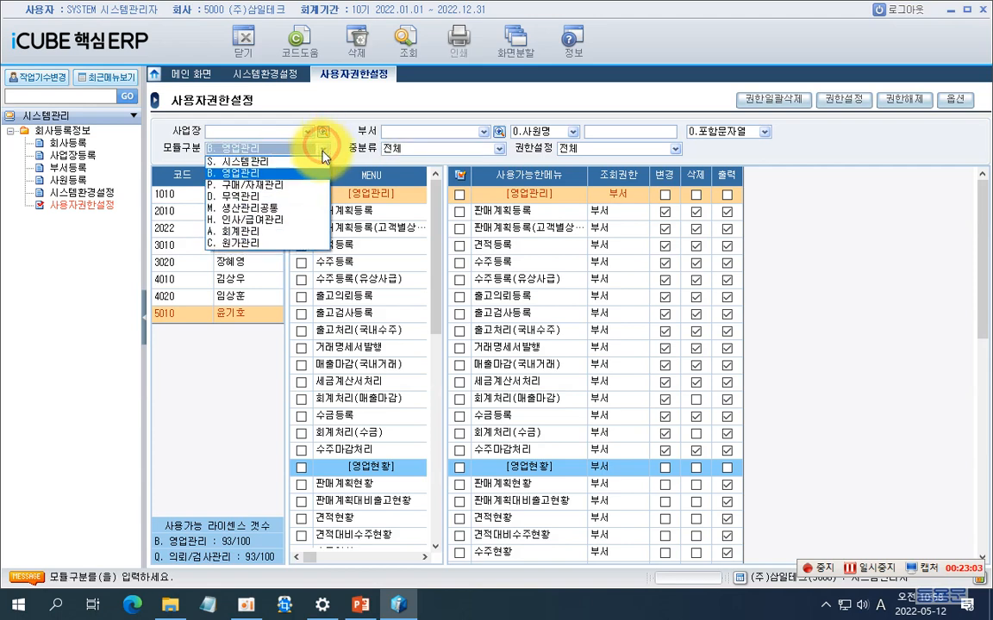
left_click(282, 184)
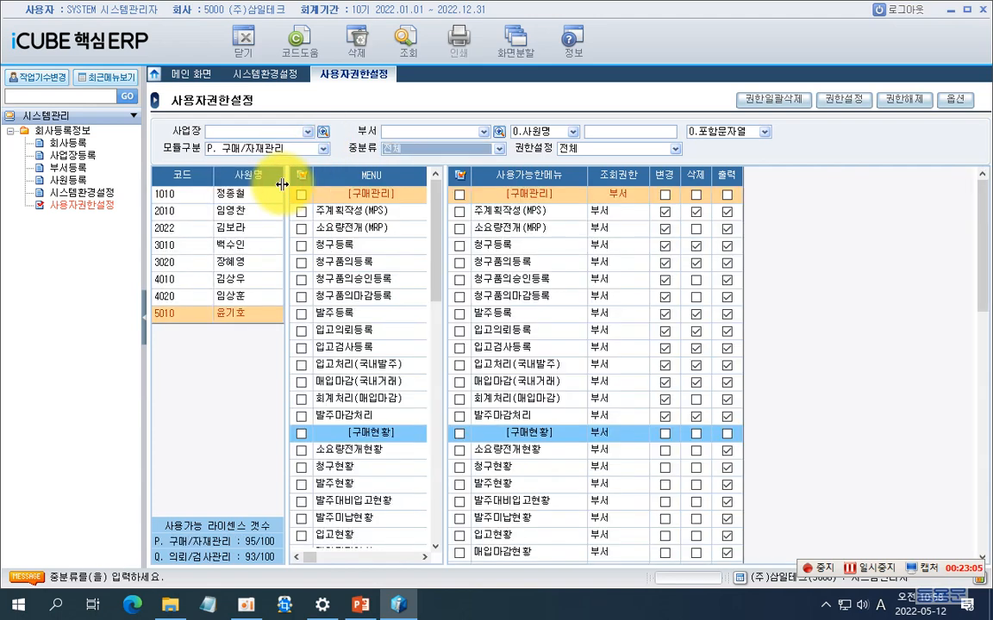
left_click(323, 148)
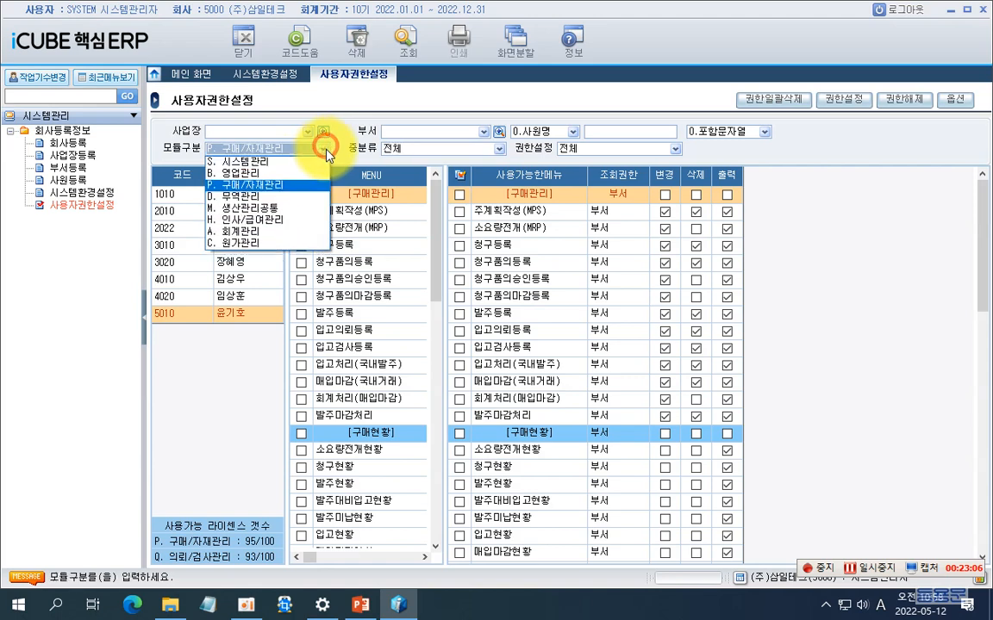
left_click(261, 231)
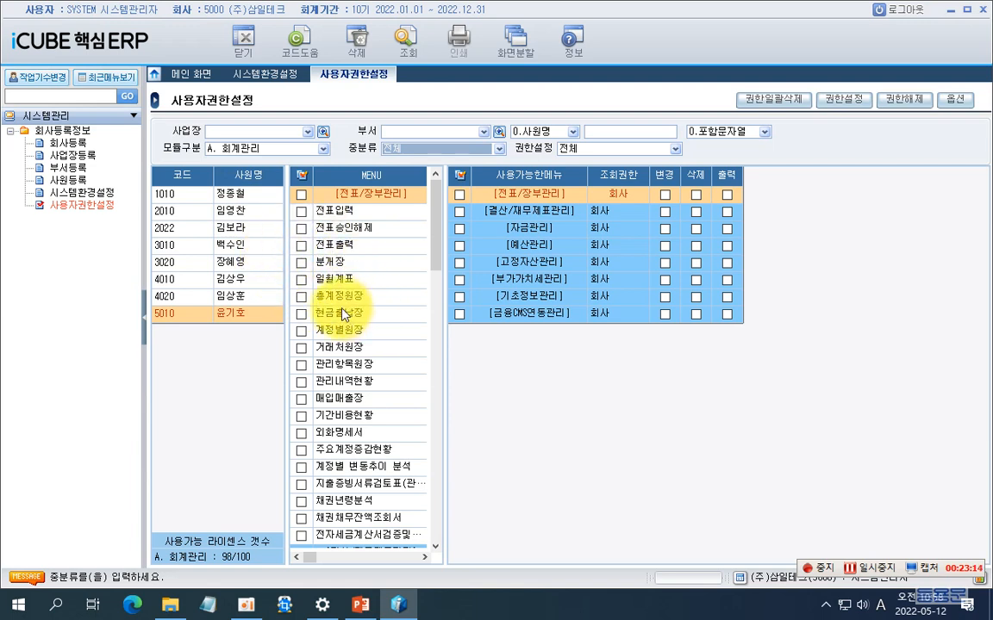
- Check the fourth employee's (code 3010) permissions in the 시스템관리, 영업관리, 구매/자재관리 and 무역관리 modules
left_click(239, 245)
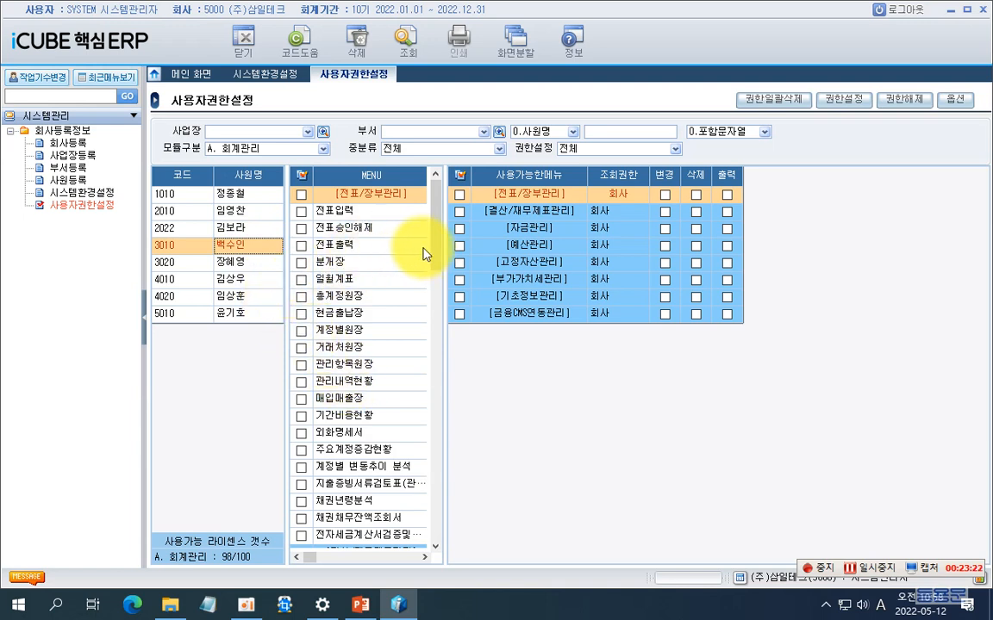
left_click(324, 149)
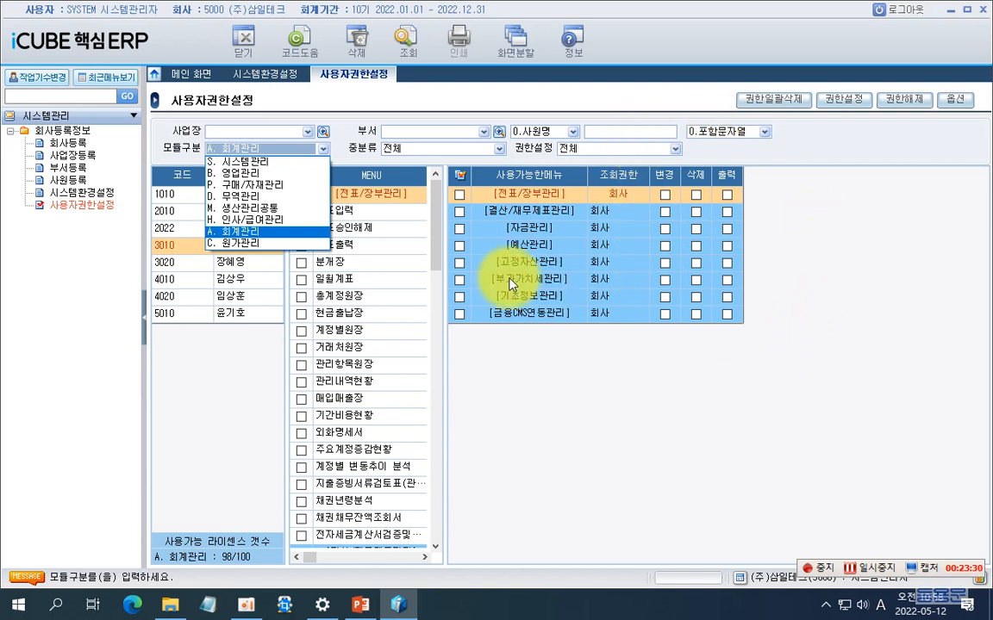
left_click(258, 162)
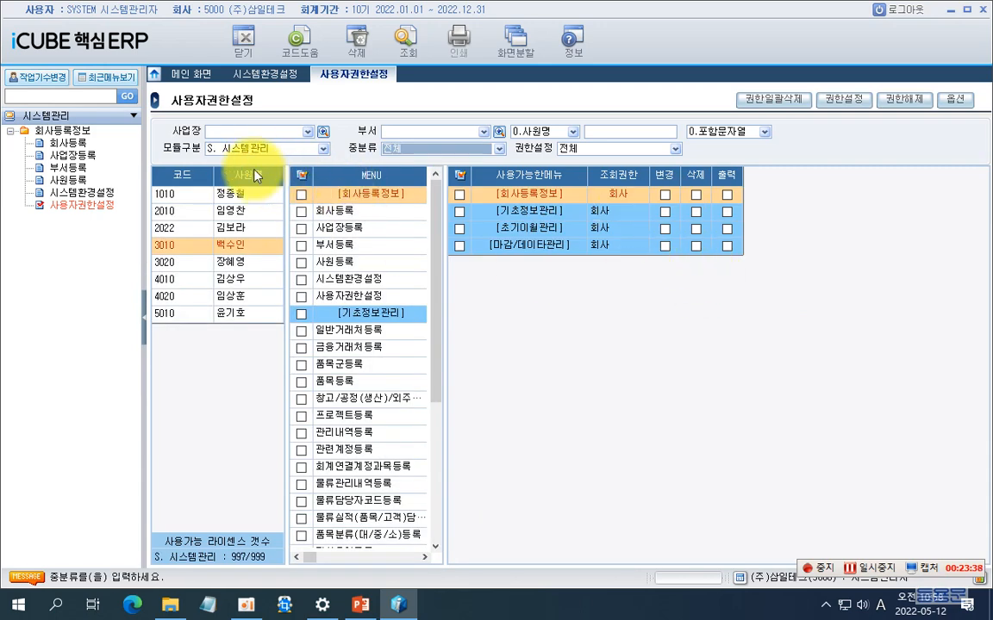
left_click(320, 149)
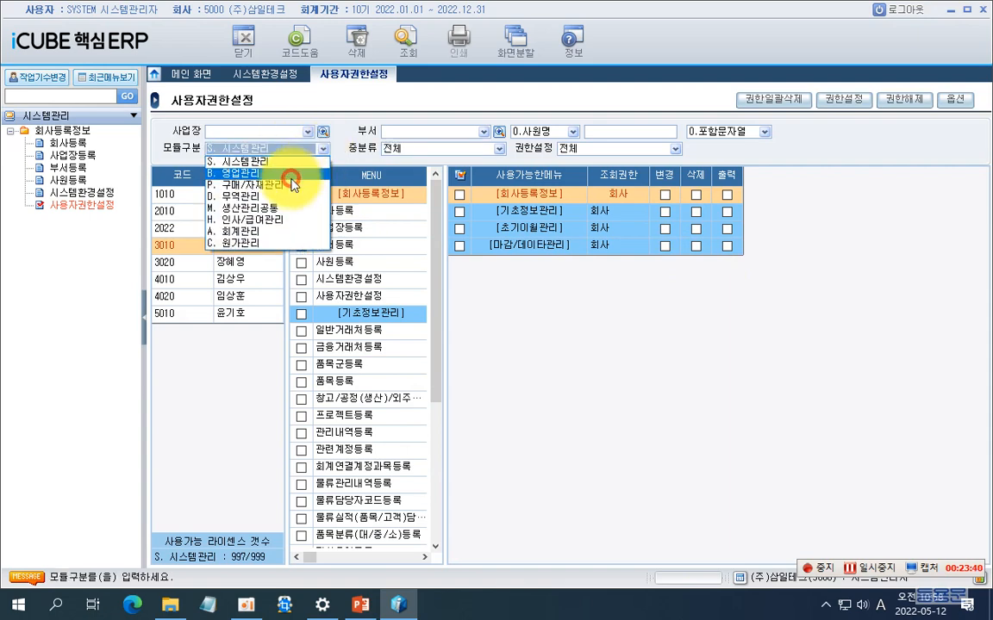
left_click(293, 176)
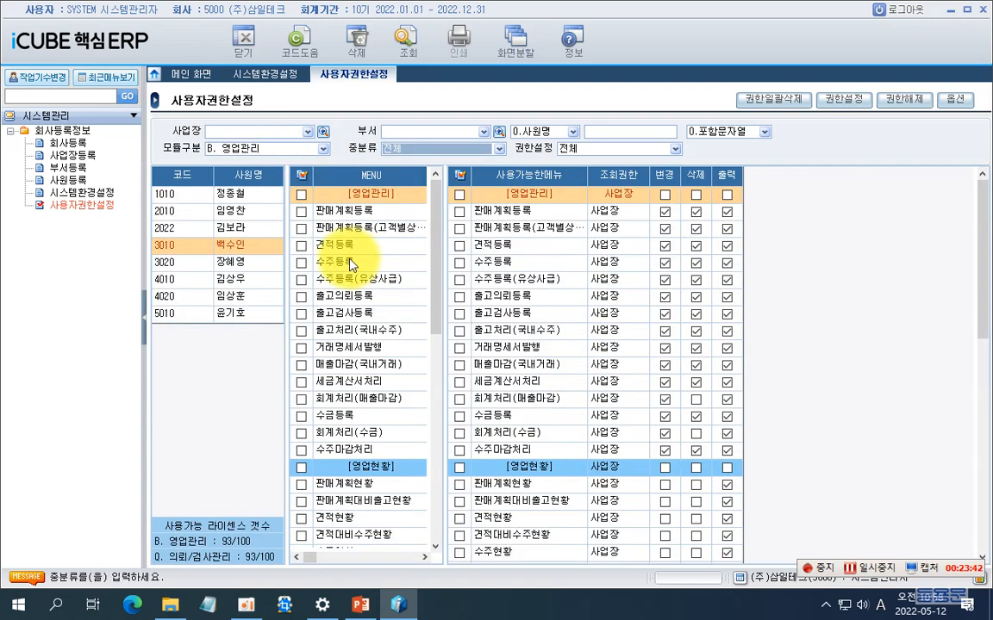
left_click(302, 148)
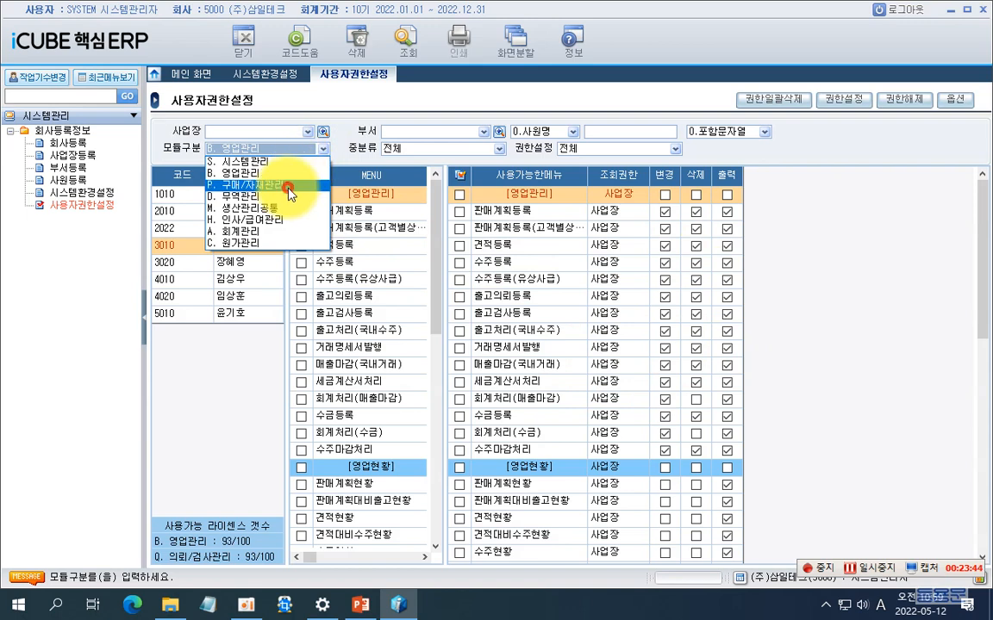
left_click(250, 193)
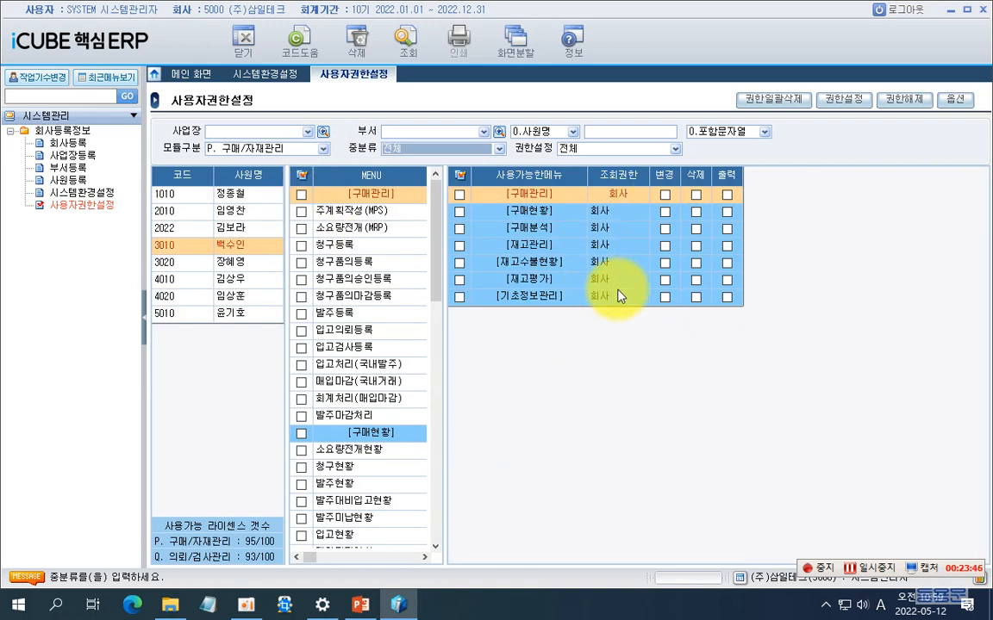
left_click(321, 148)
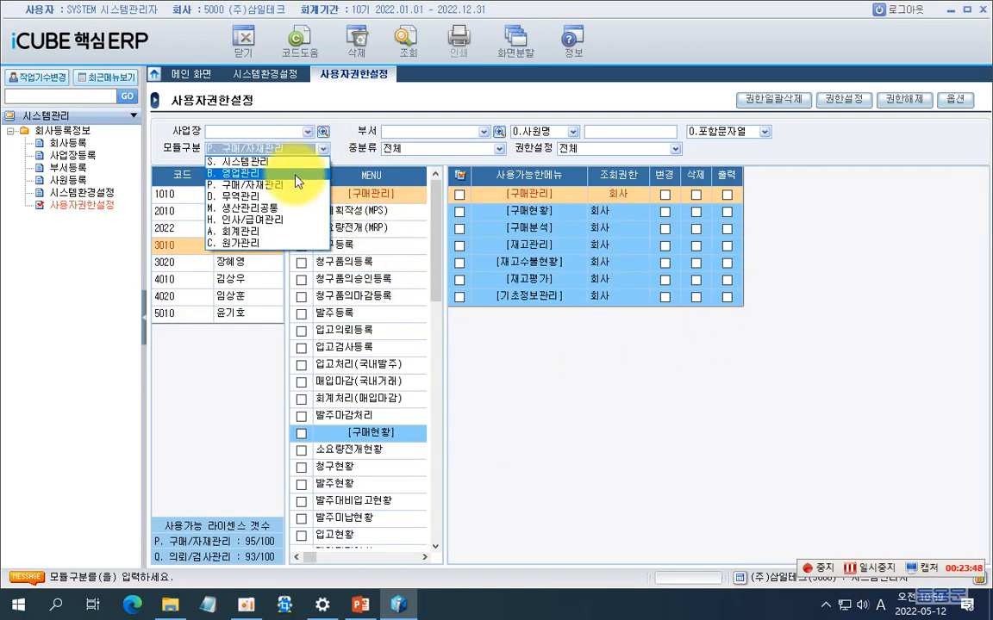
left_click(280, 196)
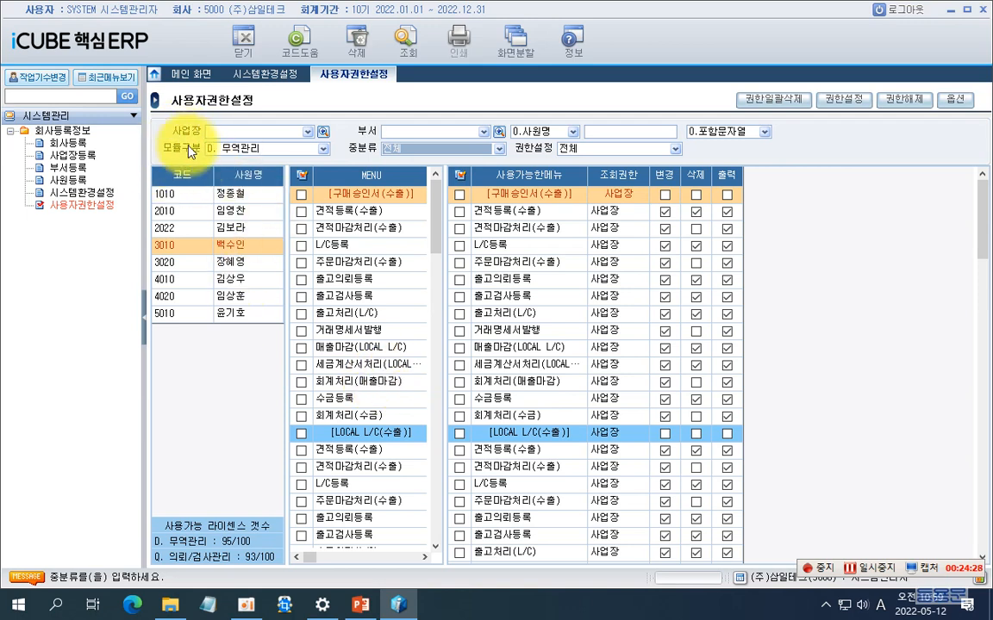
- Circle the 모듈구분 label, the employee name list, 권한해제 and 권한일괄삭제 with red screen-pen ellipses
key("ctrl+2")
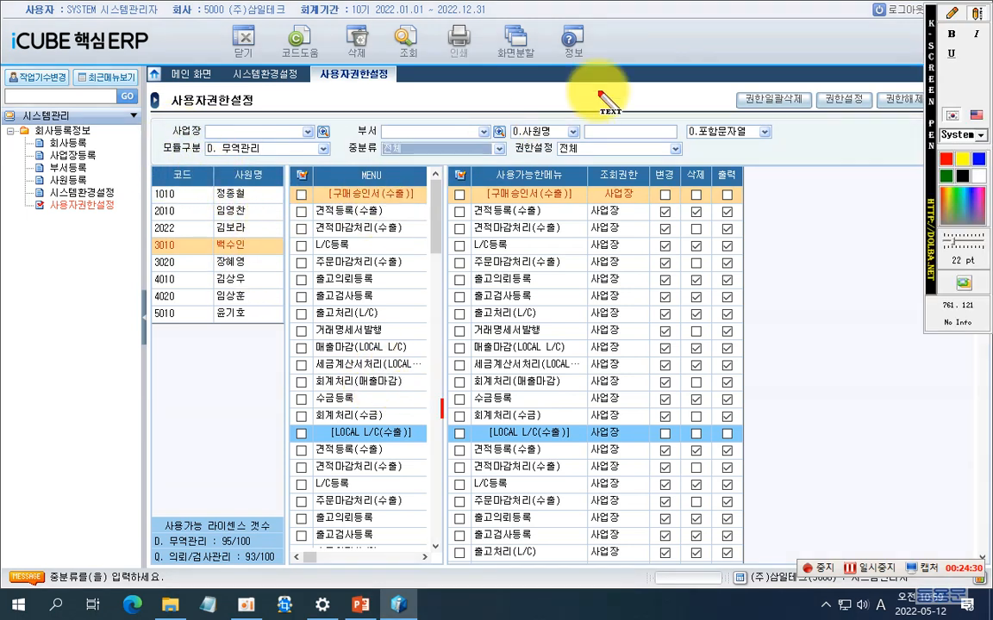
left_click(953, 14)
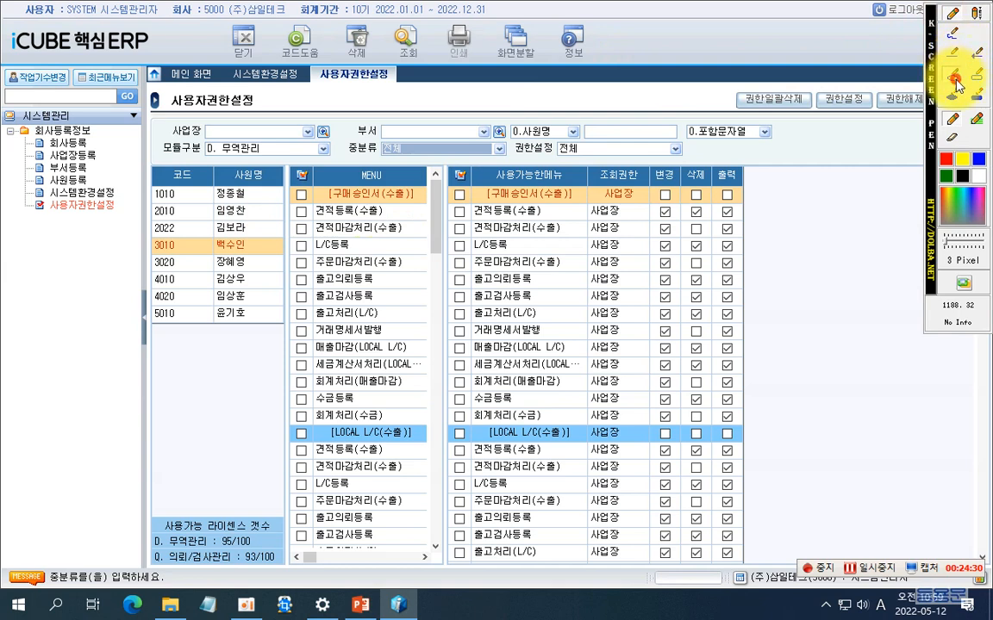
left_click(954, 79)
left_click_drag(148, 135, 206, 163)
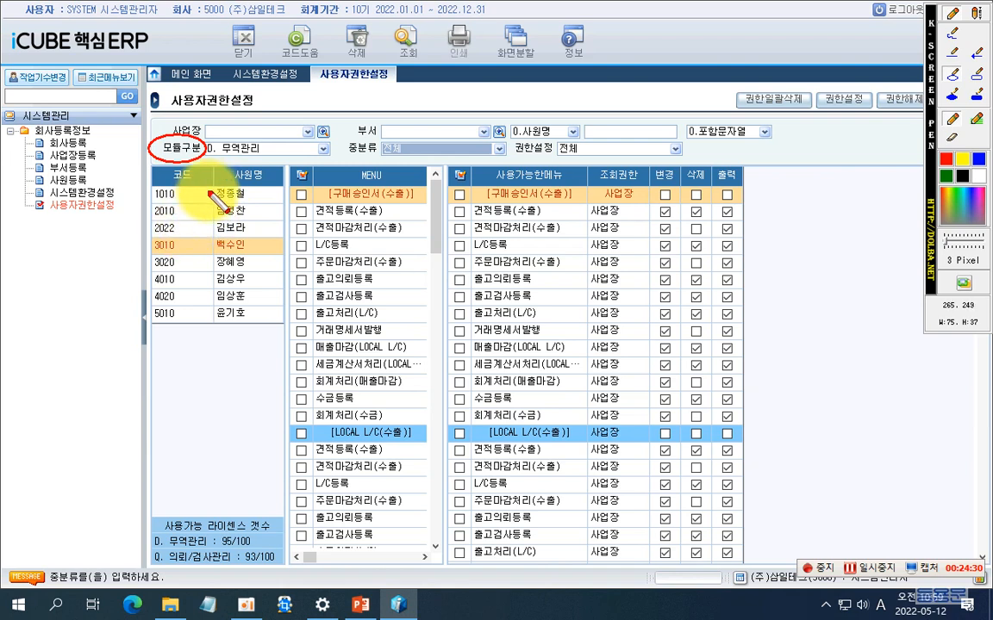
mouse_move(216, 180)
left_mouse_down()
mouse_move(231, 281)
mouse_move(261, 332)
left_mouse_up()
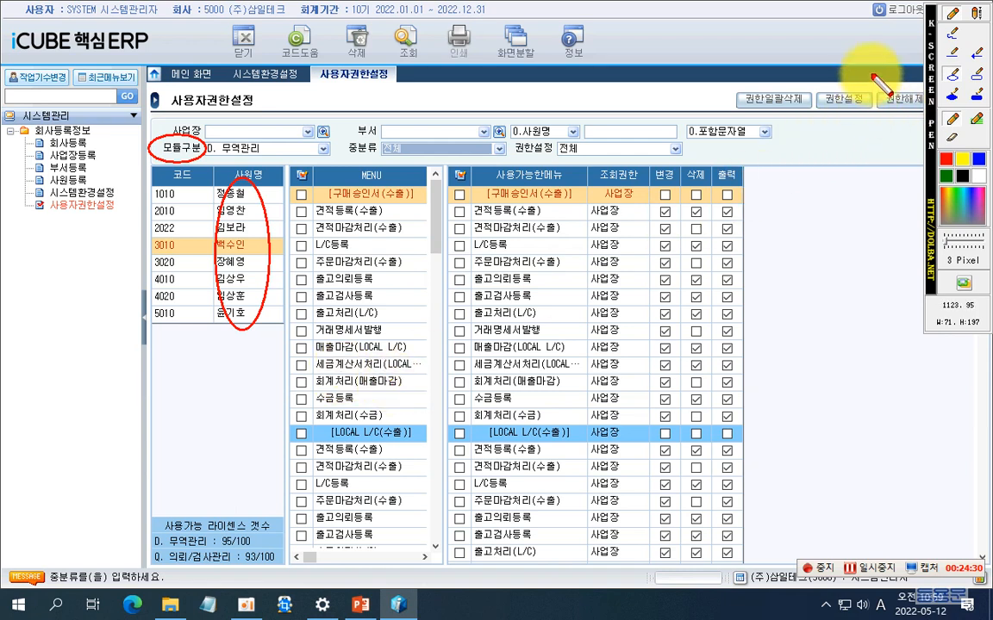
left_click_drag(873, 75, 917, 138)
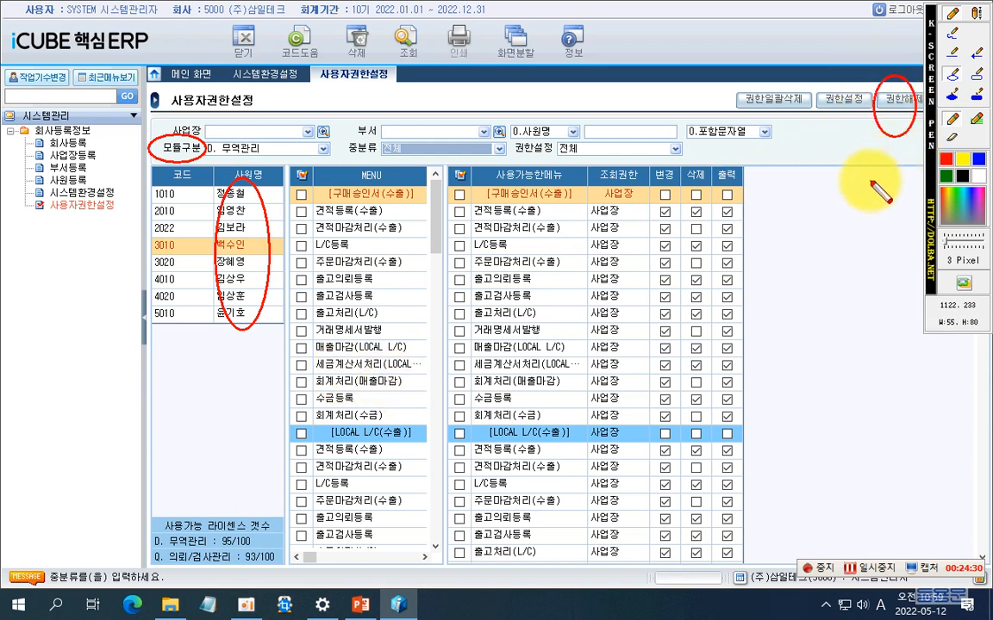
left_click_drag(746, 76, 797, 130)
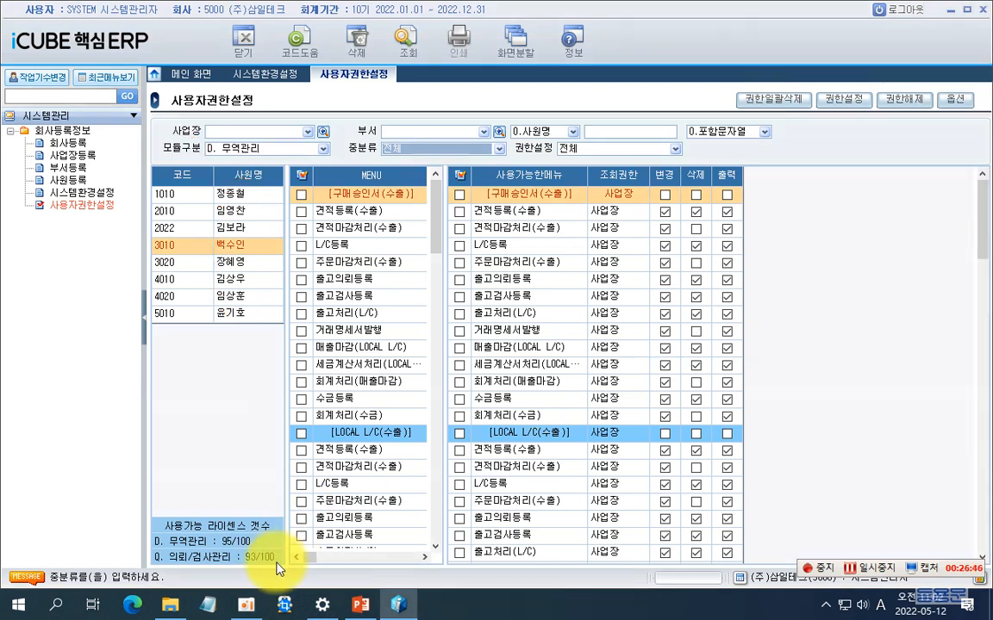
- Switch to the PowerPoint slide, circle 회사등록 정보 and the 시스템환경설정 and 사용자권한설정 items with the screen pen, and clear the marks
left_click(377, 603)
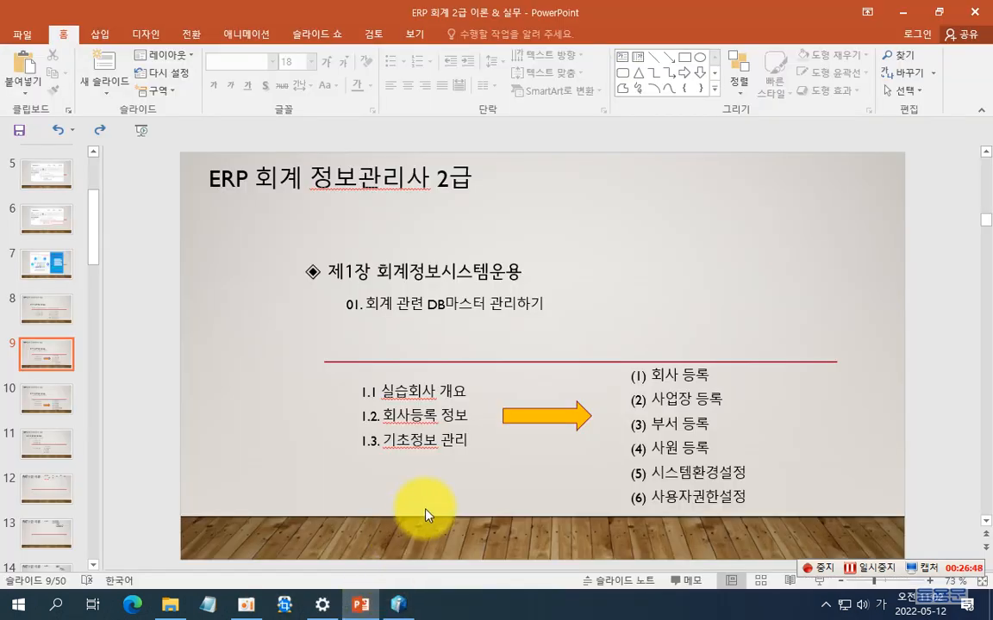
key("F2")
left_click(954, 77)
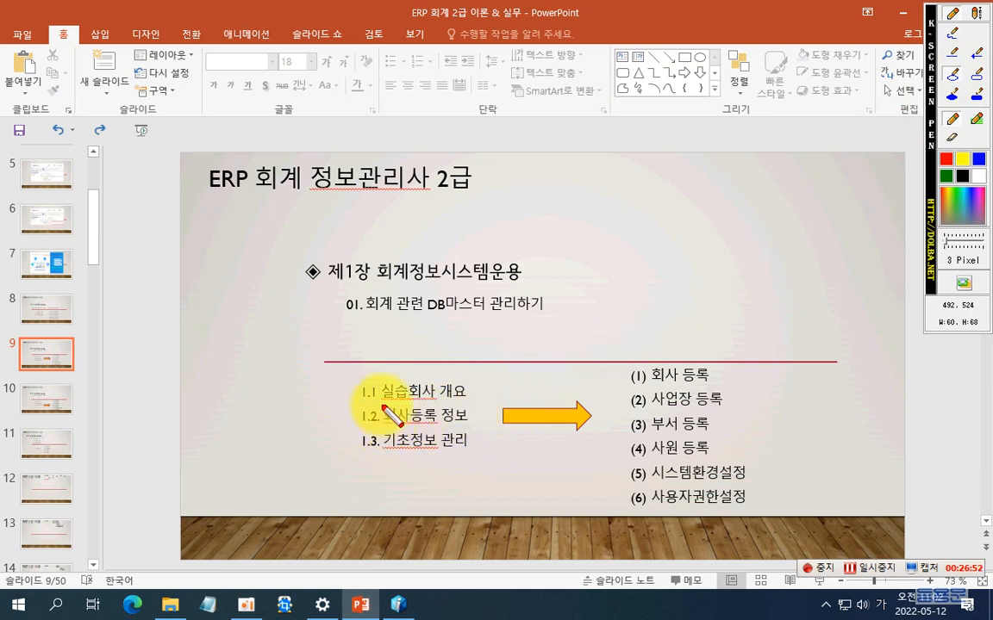
mouse_move(379, 401)
left_mouse_down()
mouse_move(465, 408)
mouse_move(470, 430)
left_mouse_up()
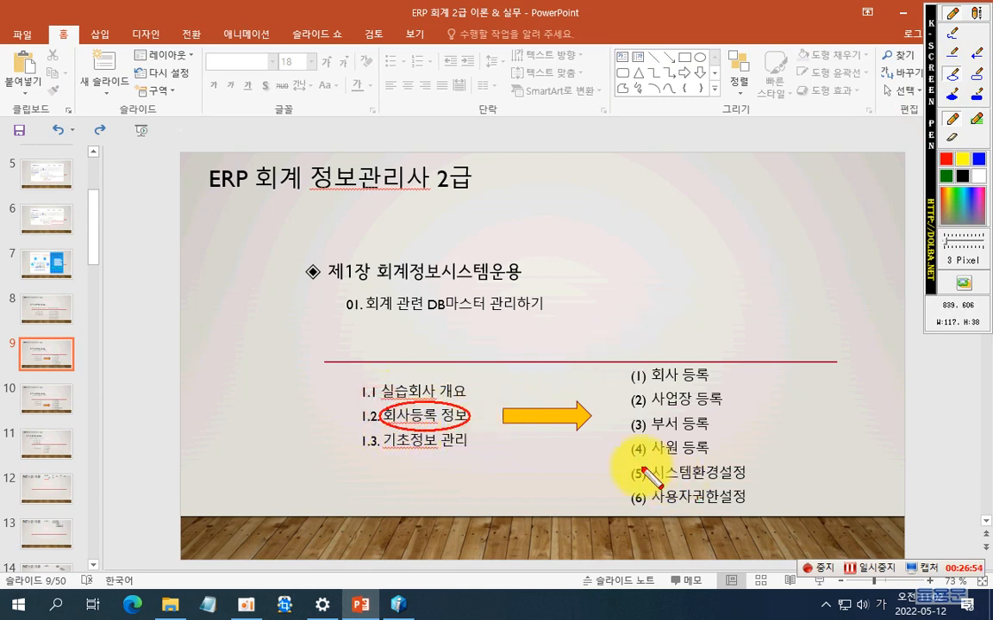
left_click_drag(625, 455, 764, 519)
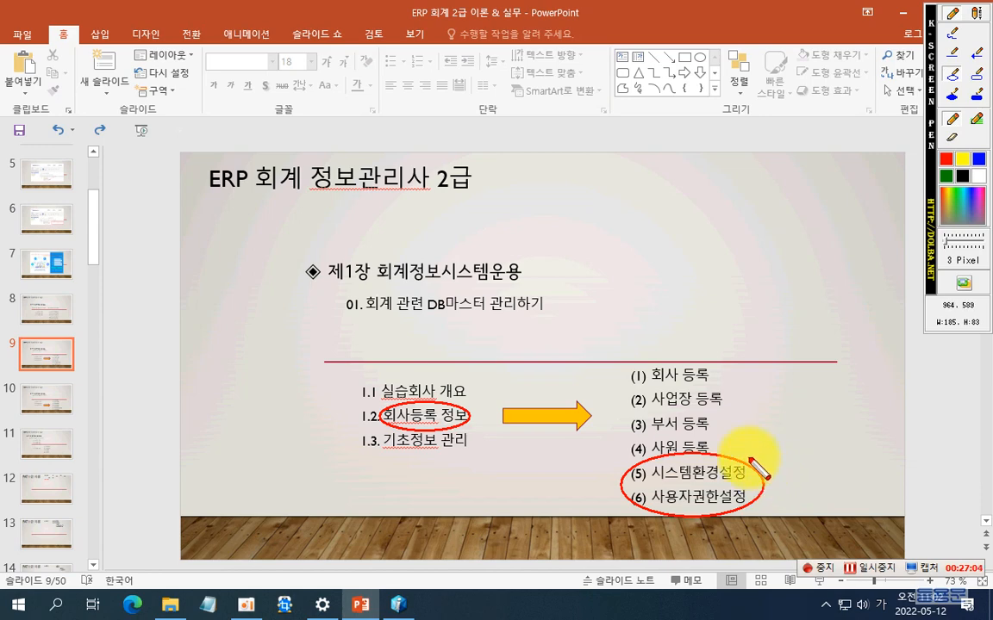
key("Escape")
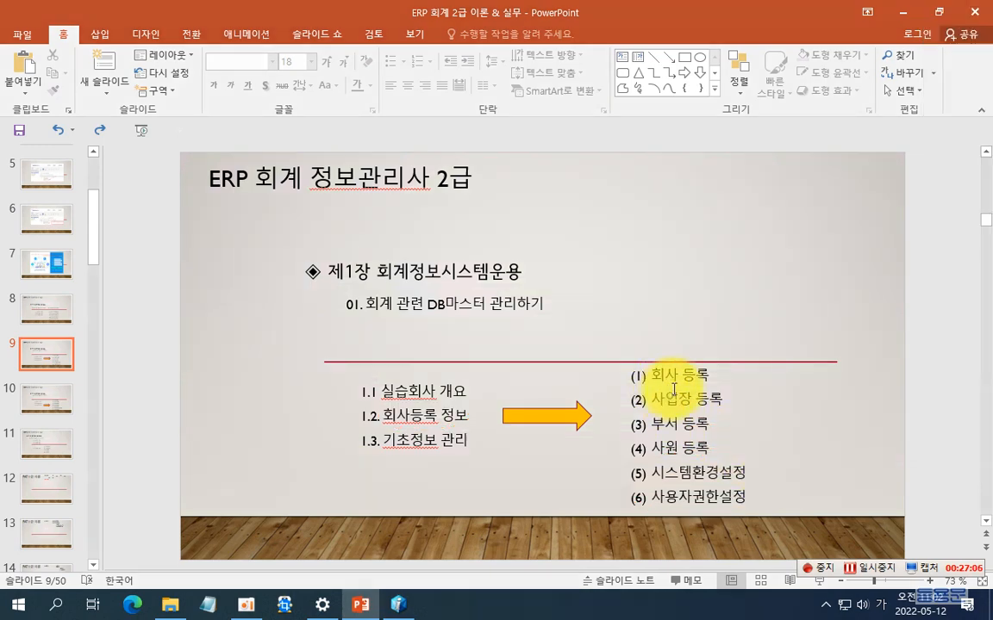